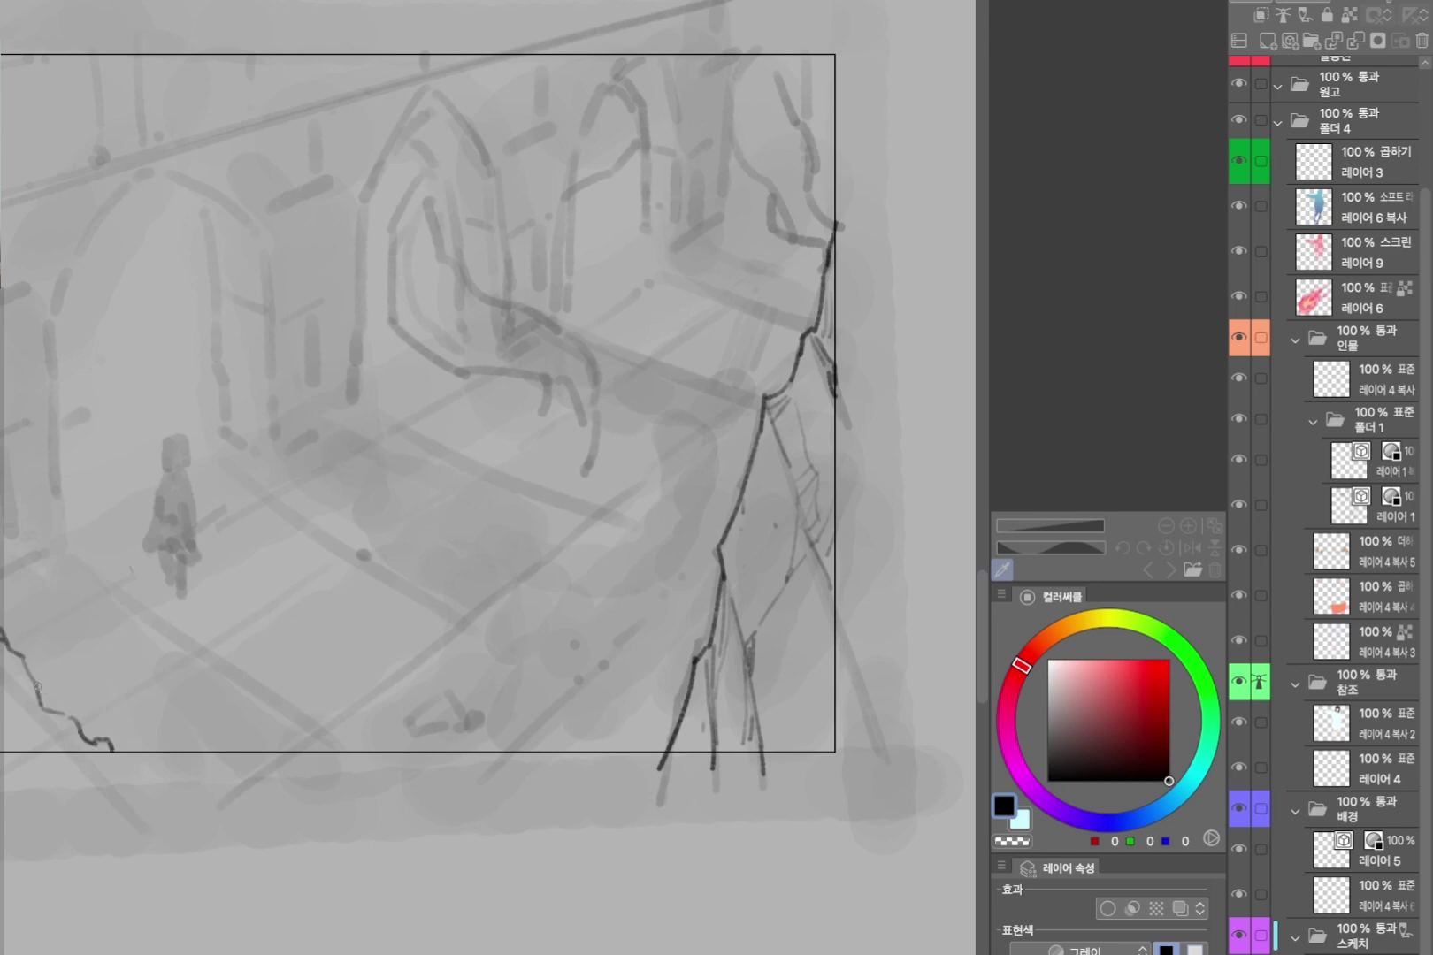
# Sketch jagged broken-edge lines in the lower-left corner of the ruined corridor panel.
pyautogui.moveTo(37, 683)
pyautogui.mouseDown()
pyautogui.moveTo(77, 703)
pyautogui.moveTo(73, 718)
pyautogui.moveTo(94, 711)
pyautogui.mouseUp()
pyautogui.moveTo(24, 643)
pyautogui.mouseDown()
pyautogui.moveTo(35, 665)
pyautogui.moveTo(116, 658)
pyautogui.mouseUp()
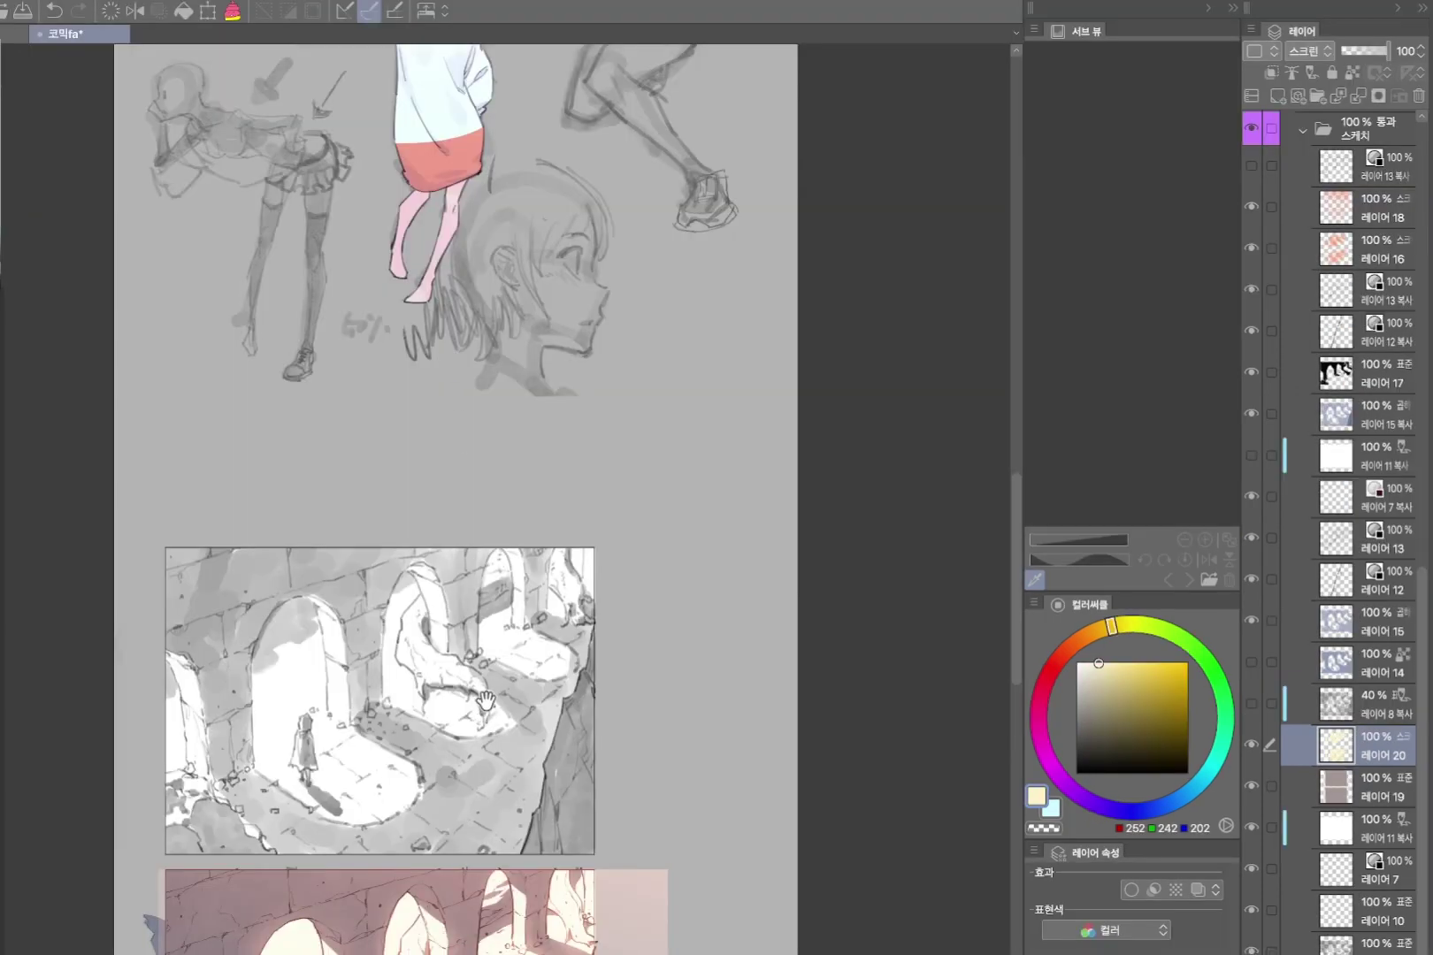
pyautogui.moveTo(478, 517); pyautogui.dragTo(484, 128)
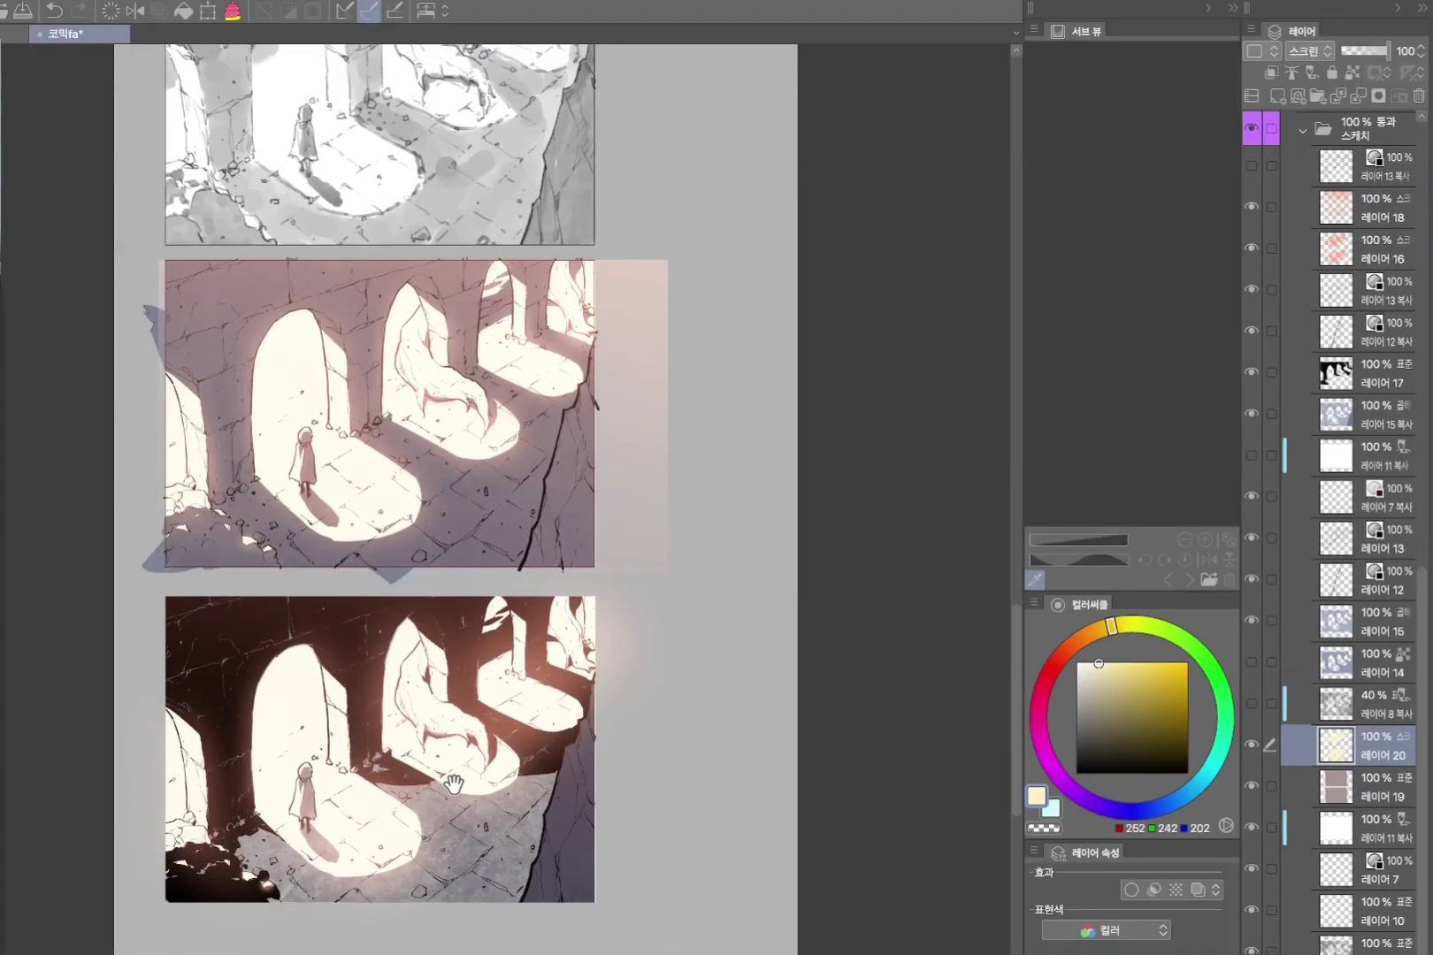
pyautogui.scroll(1, 454, 581)
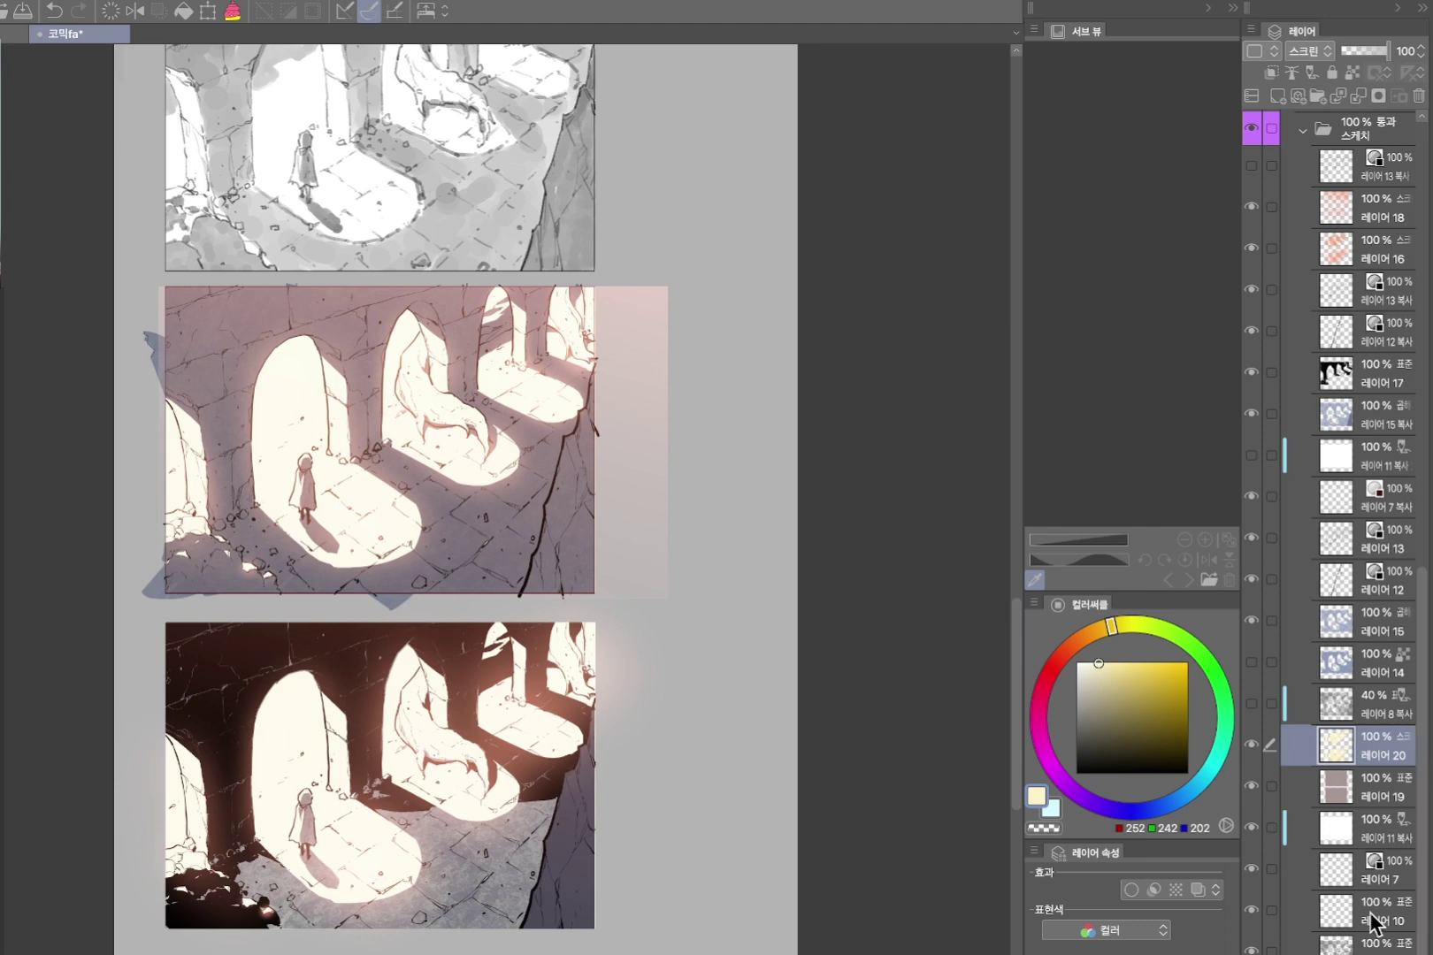
pyautogui.click(1376, 942)
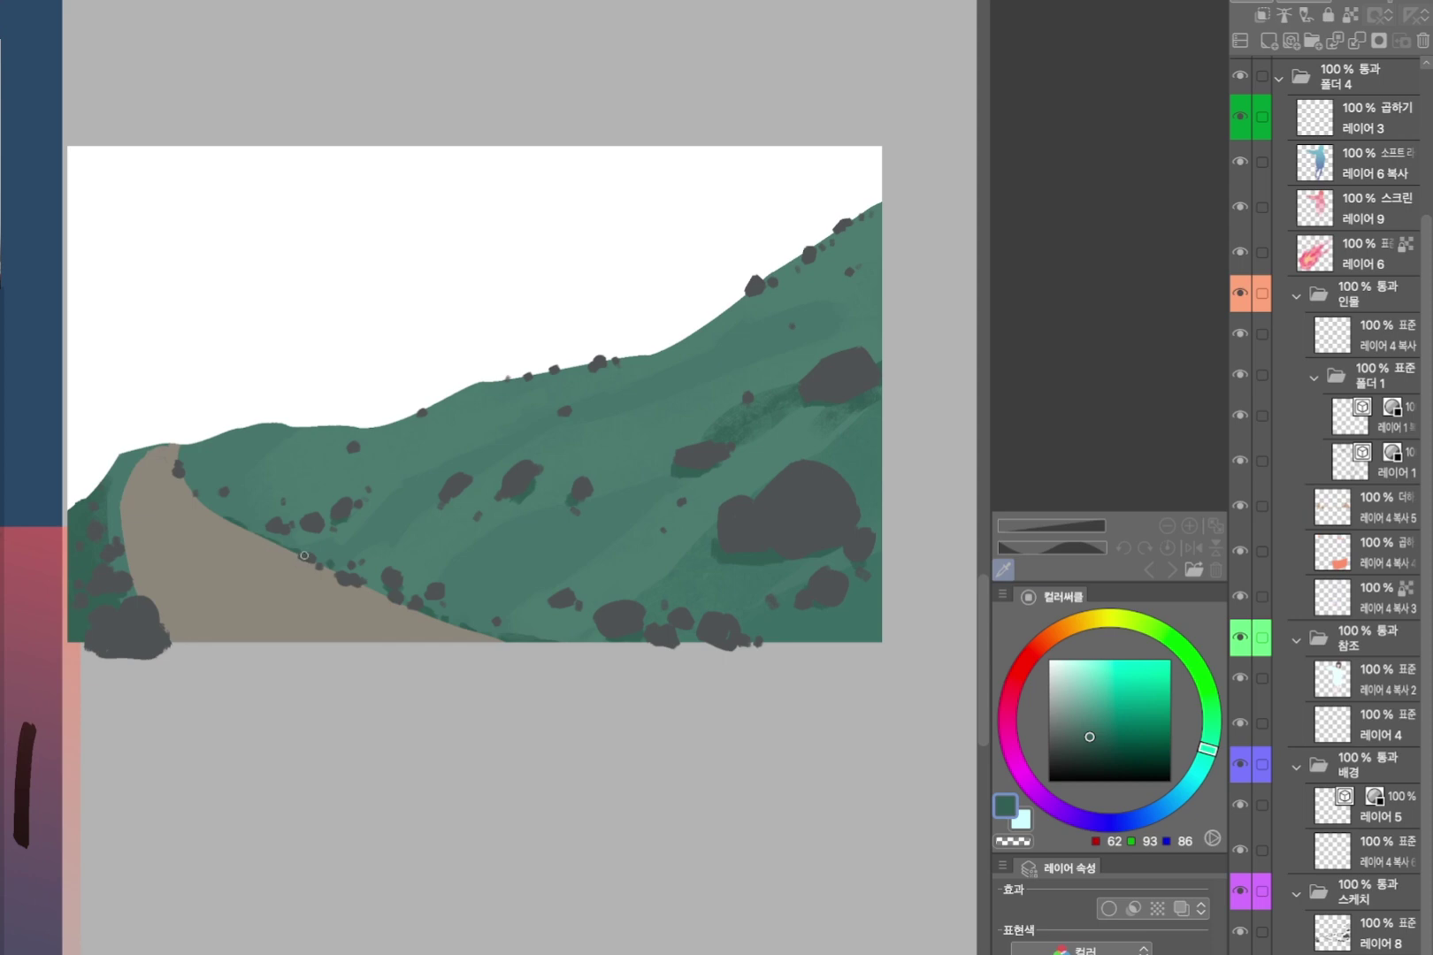
# Select the rock layer 레이어 8 and lock its transparent pixels.
pyautogui.moveTo(112, 499); pyautogui.dragTo(84, 498)
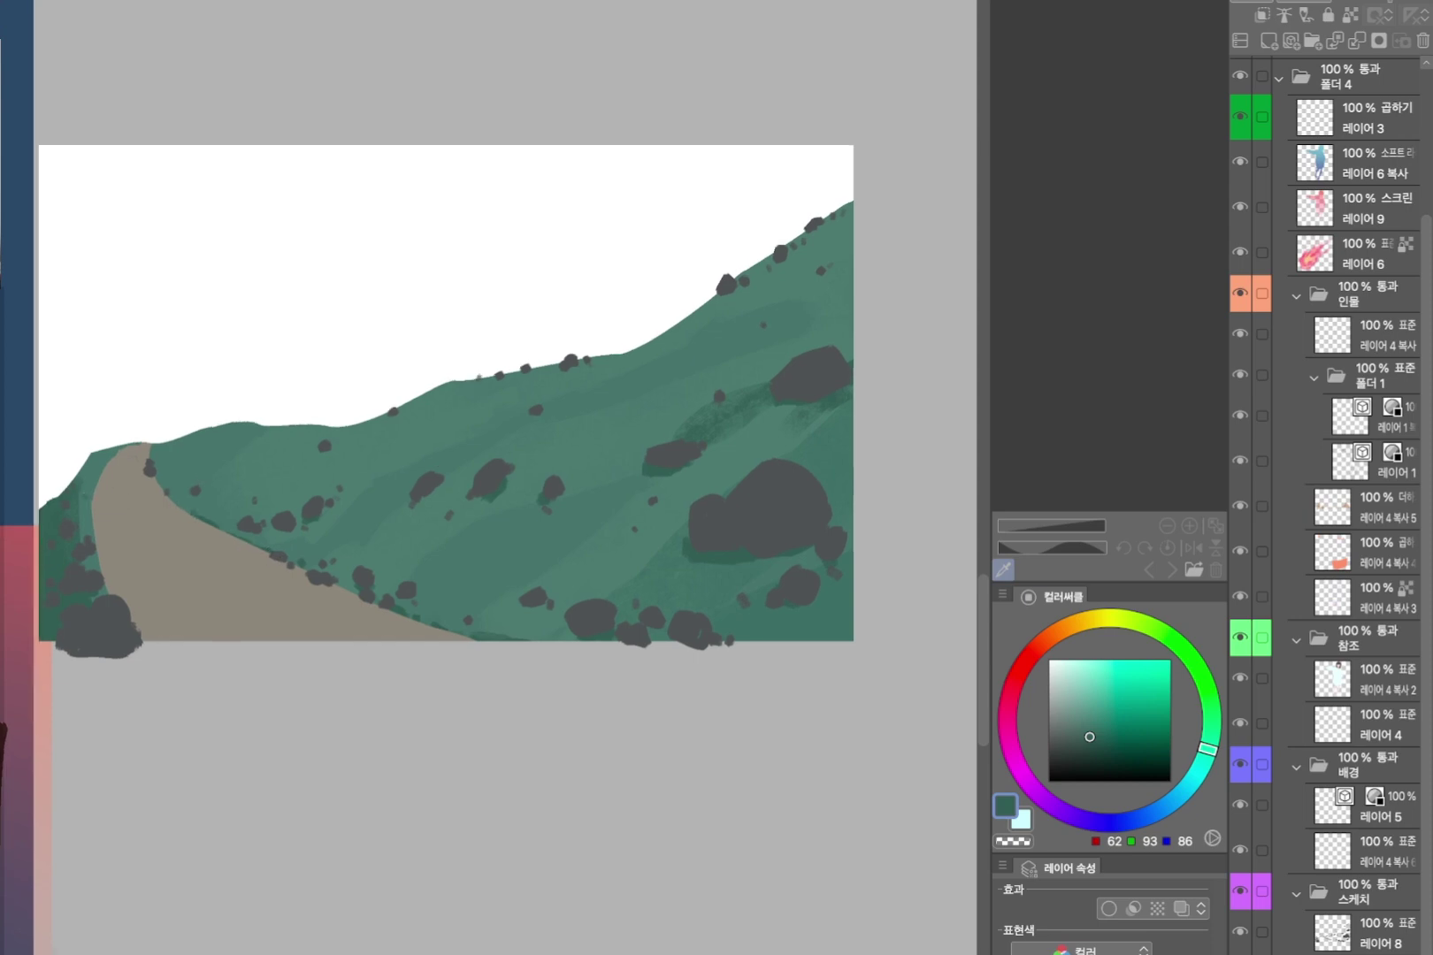
pyautogui.click(1380, 934)
pyautogui.click(1350, 15)
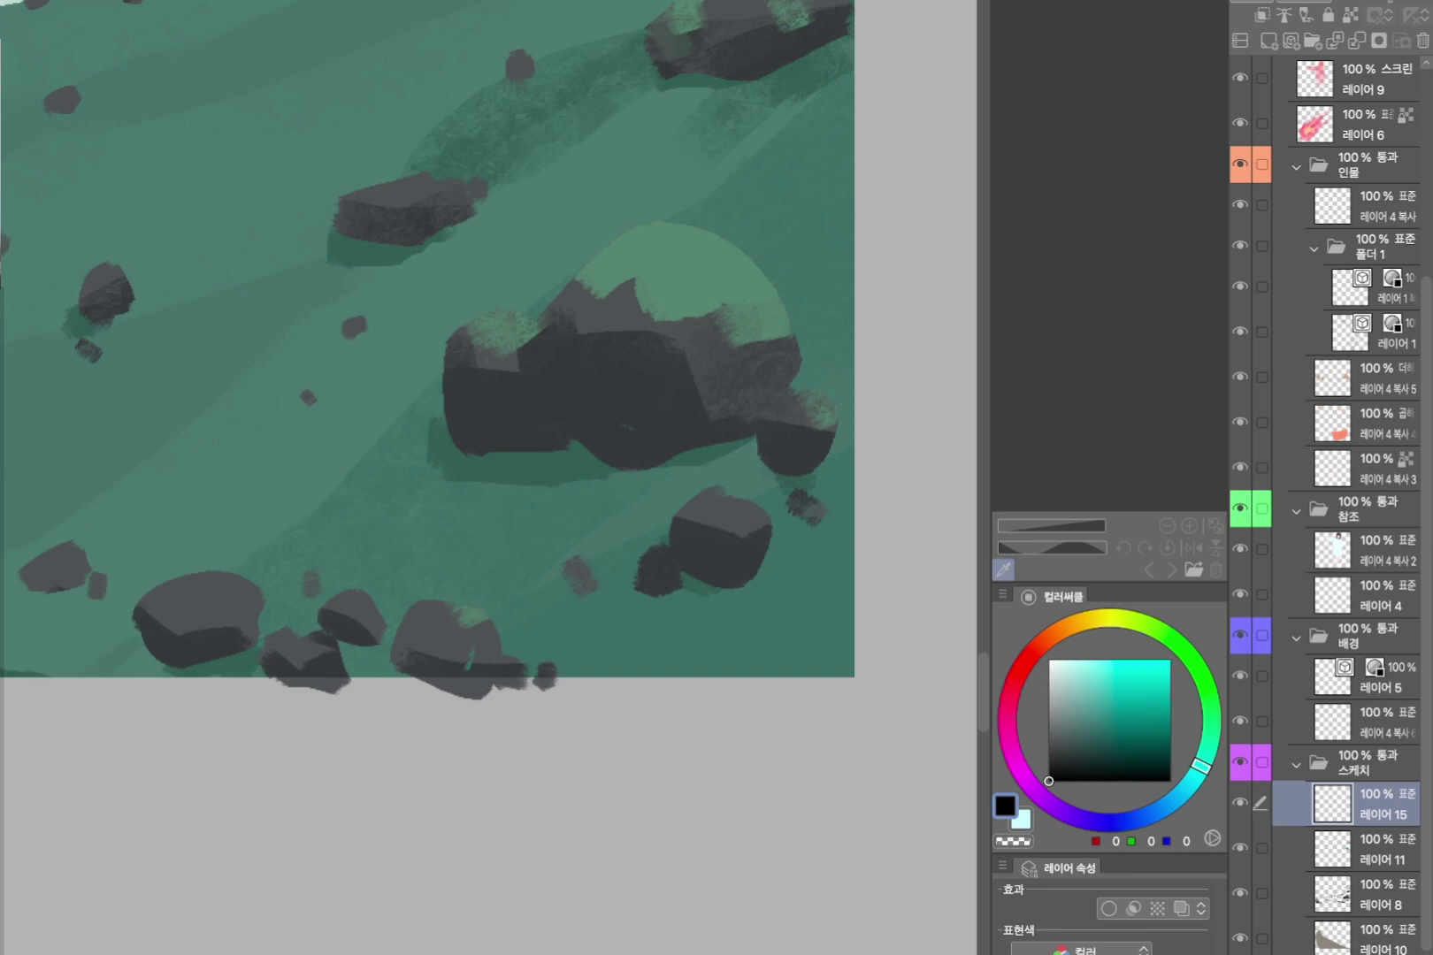
# Ink broken black outlines around the large mossy boulder and the smaller rocks near it on 레이어 15.
pyautogui.scroll(-5, 689, 528)
pyautogui.moveTo(619, 469)
pyautogui.mouseDown()
pyautogui.moveTo(501, 446)
pyautogui.moveTo(478, 455)
pyautogui.mouseUp()
pyautogui.scroll(3, 530, 427)
pyautogui.moveTo(576, 505)
pyautogui.mouseDown()
pyautogui.moveTo(579, 532)
pyautogui.moveTo(608, 496)
pyautogui.moveTo(611, 517)
pyautogui.moveTo(582, 531)
pyautogui.moveTo(599, 529)
pyautogui.mouseUp()
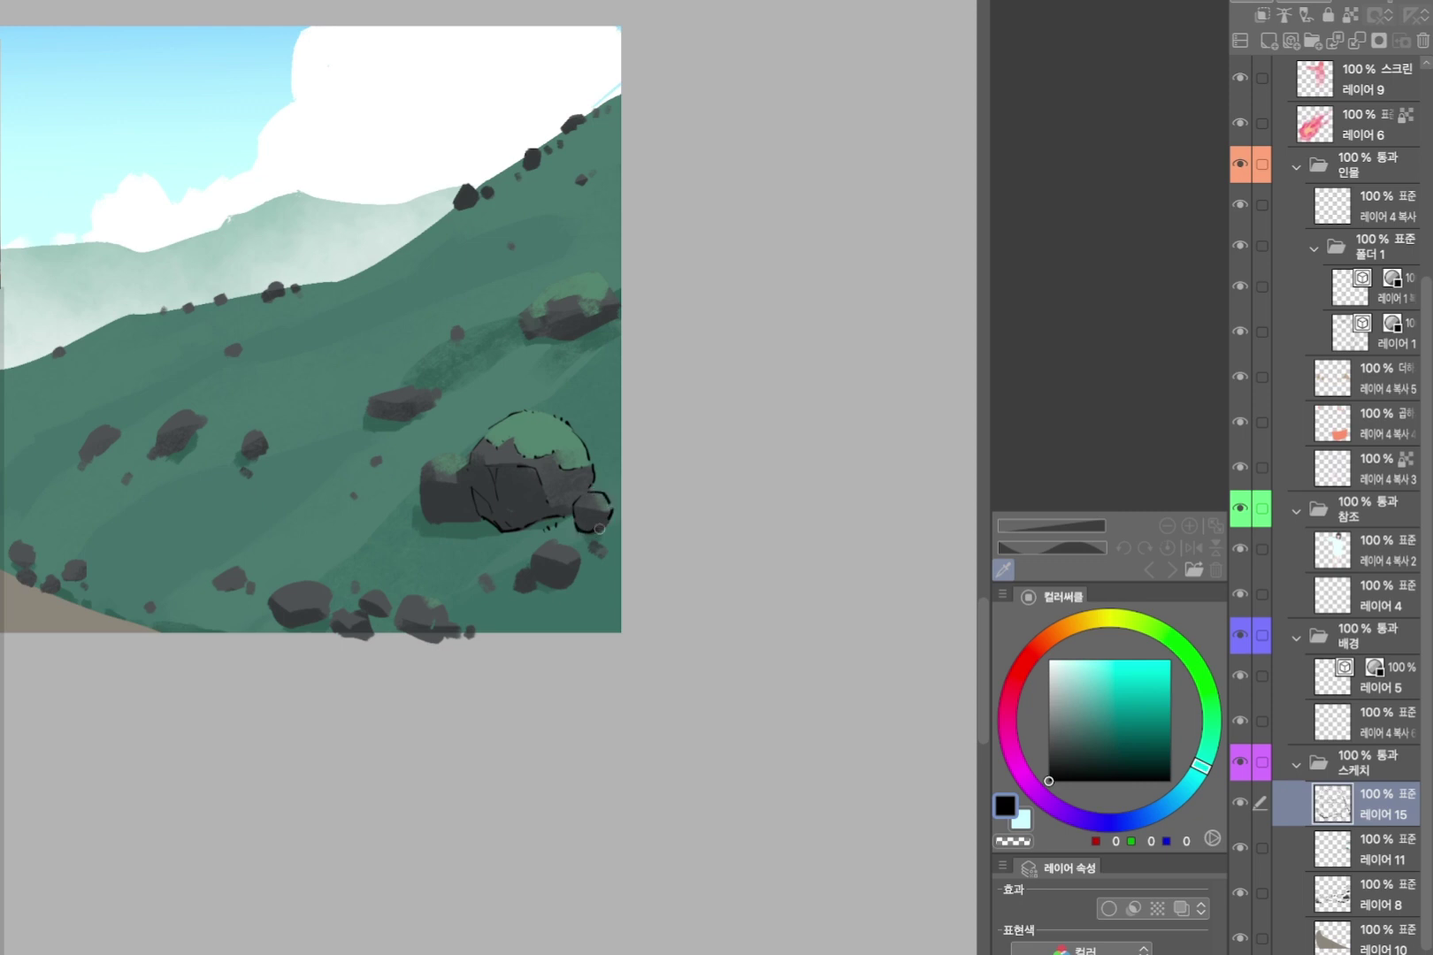
pyautogui.moveTo(424, 460)
pyautogui.mouseDown()
pyautogui.moveTo(414, 488)
pyautogui.moveTo(435, 524)
pyautogui.mouseUp()
pyautogui.moveTo(428, 458); pyautogui.dragTo(466, 452)
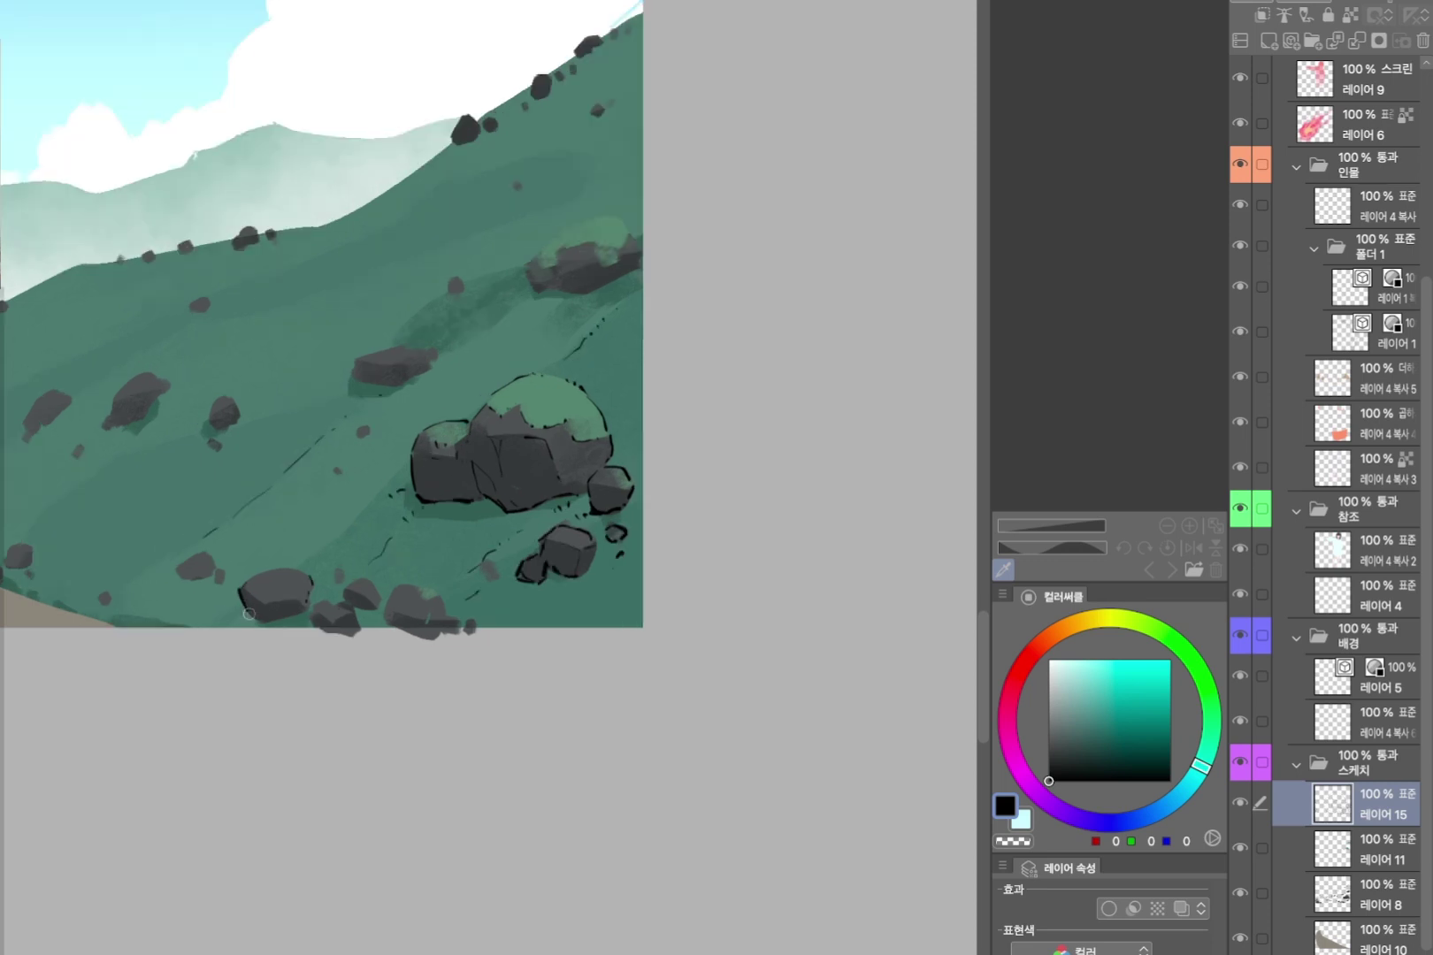
pyautogui.moveTo(254, 620); pyautogui.dragTo(309, 610)
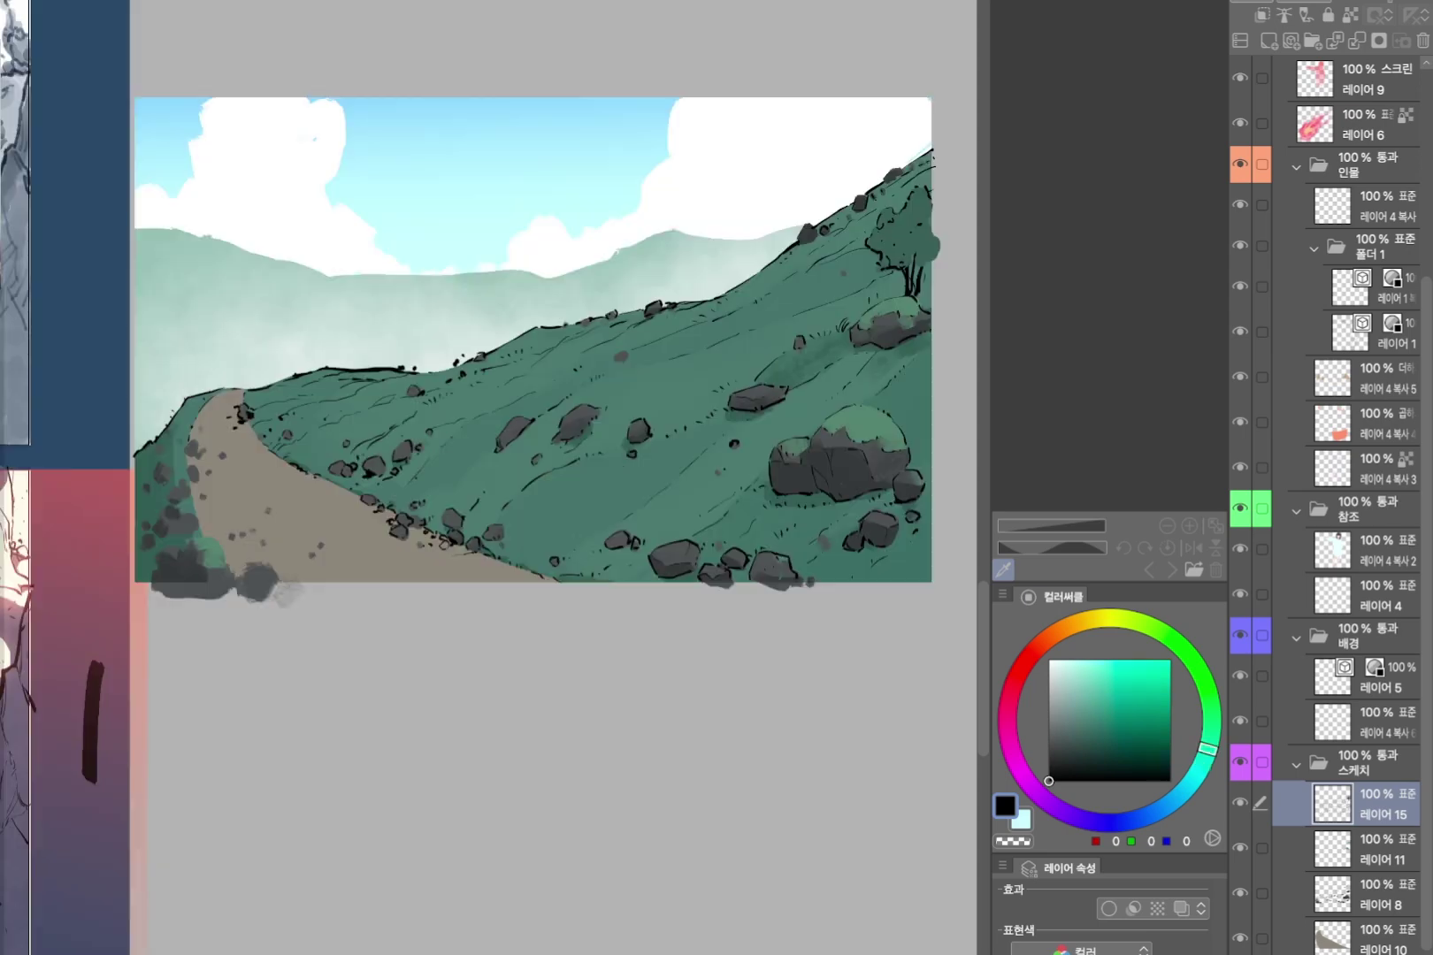
# Ink the rocks along the road's near edge in the lower-left foreground of the hillside landscape.
pyautogui.scroll(-3, 442, 526)
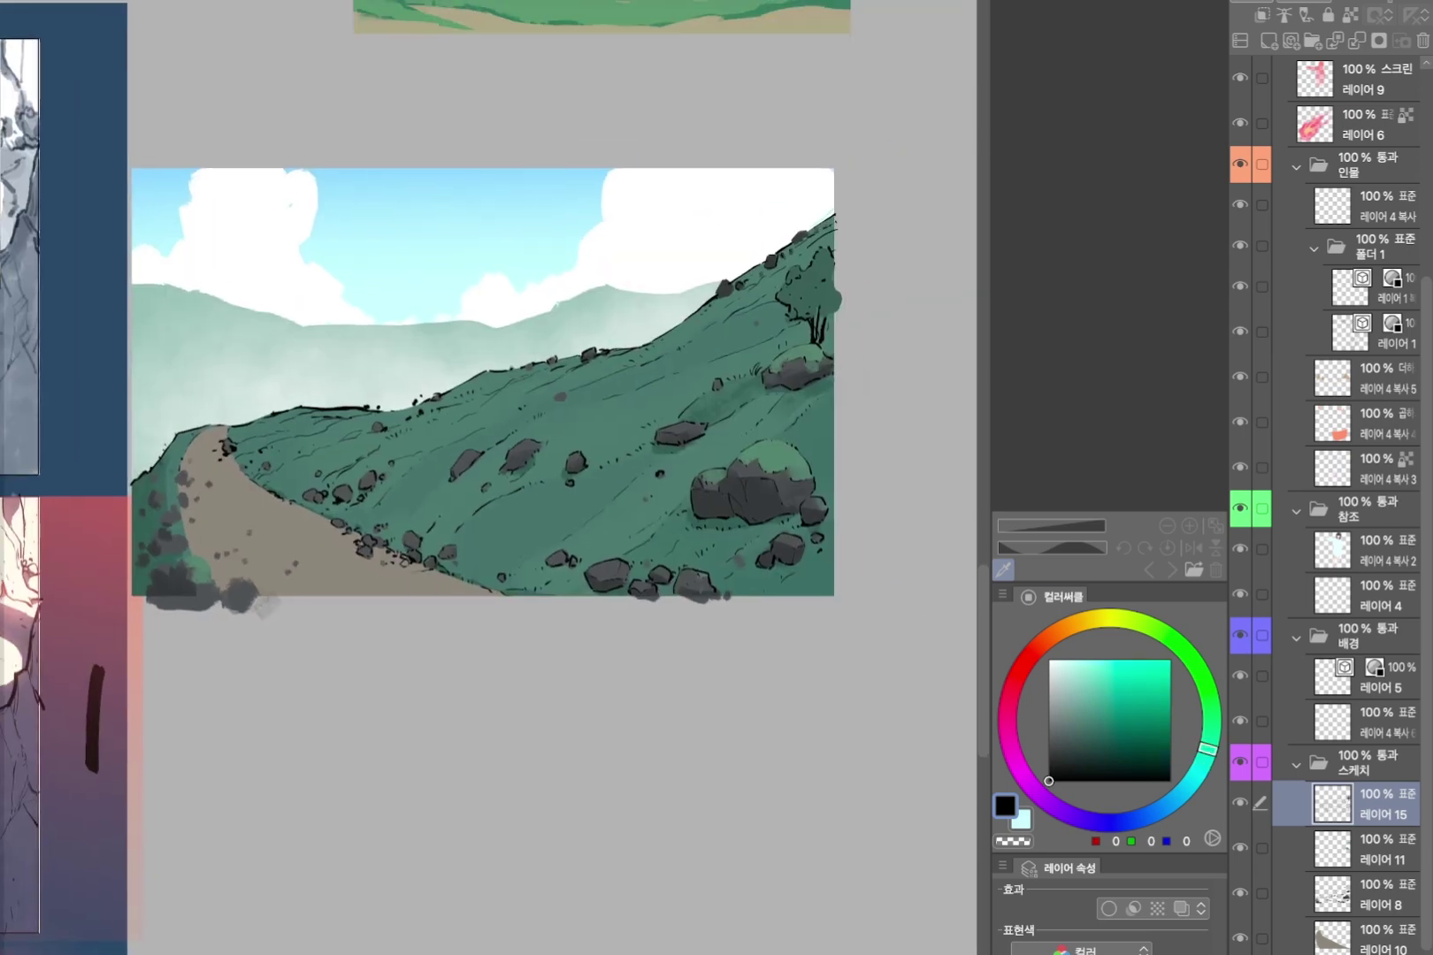
pyautogui.scroll(1, 318, 523)
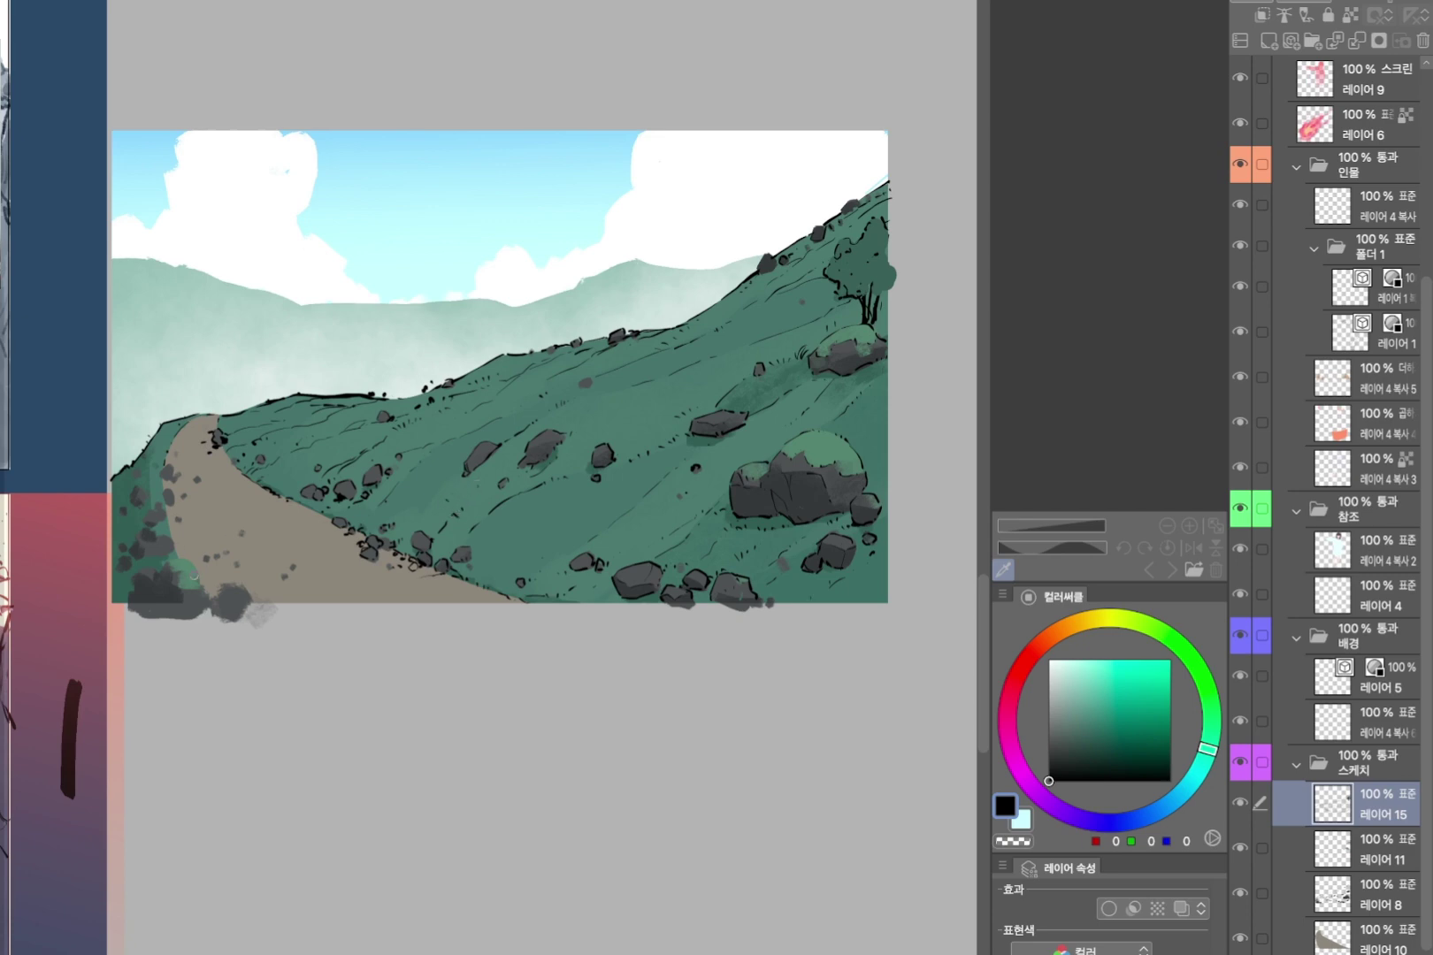
pyautogui.moveTo(222, 585); pyautogui.dragTo(210, 602)
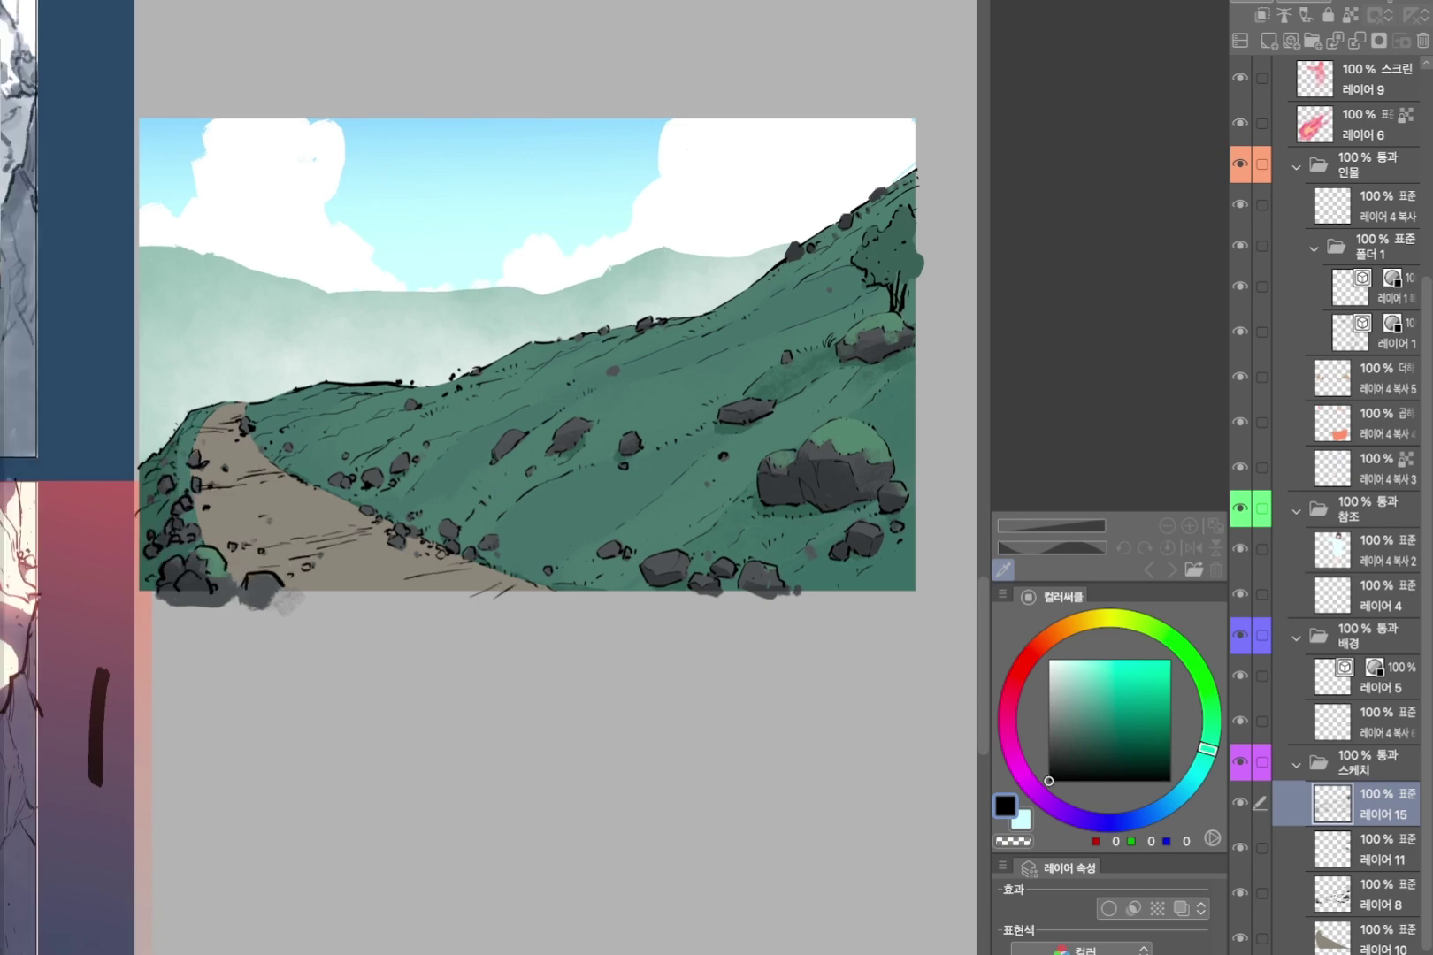
pyautogui.scroll(-2, 651, 568)
pyautogui.moveTo(651, 569); pyautogui.dragTo(597, 613)
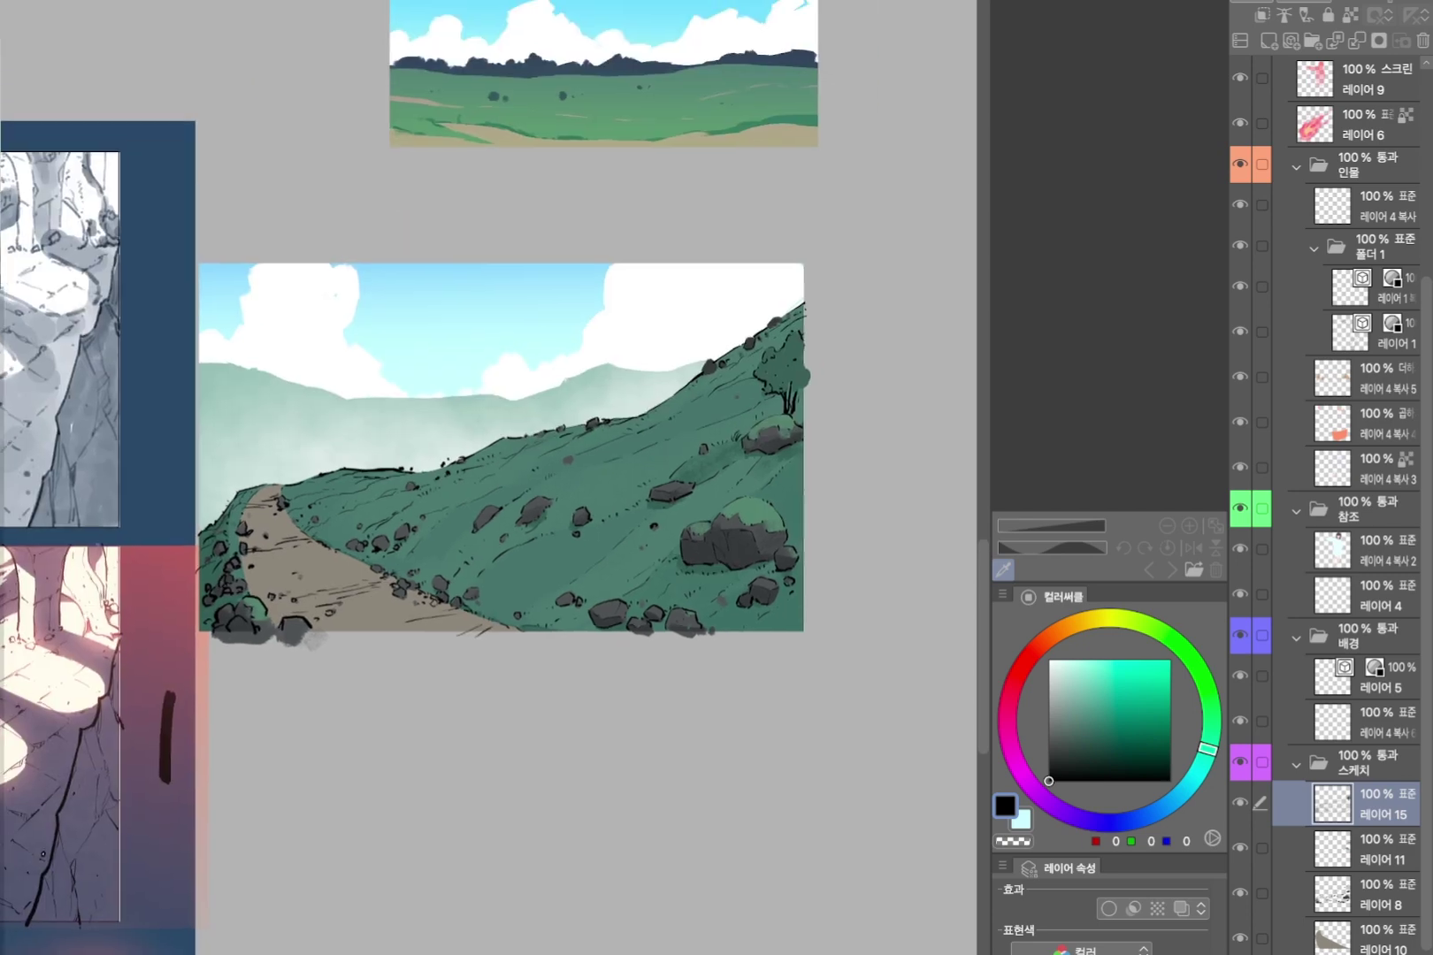
pyautogui.scroll(1, 643, 590)
pyautogui.scroll(-2, 478, 519)
pyautogui.moveTo(478, 518)
pyautogui.mouseDown()
pyautogui.moveTo(416, 563)
pyautogui.moveTo(469, 534)
pyautogui.mouseUp()
pyautogui.scroll(1, 415, 563)
pyautogui.scroll(-4, 1344, 530)
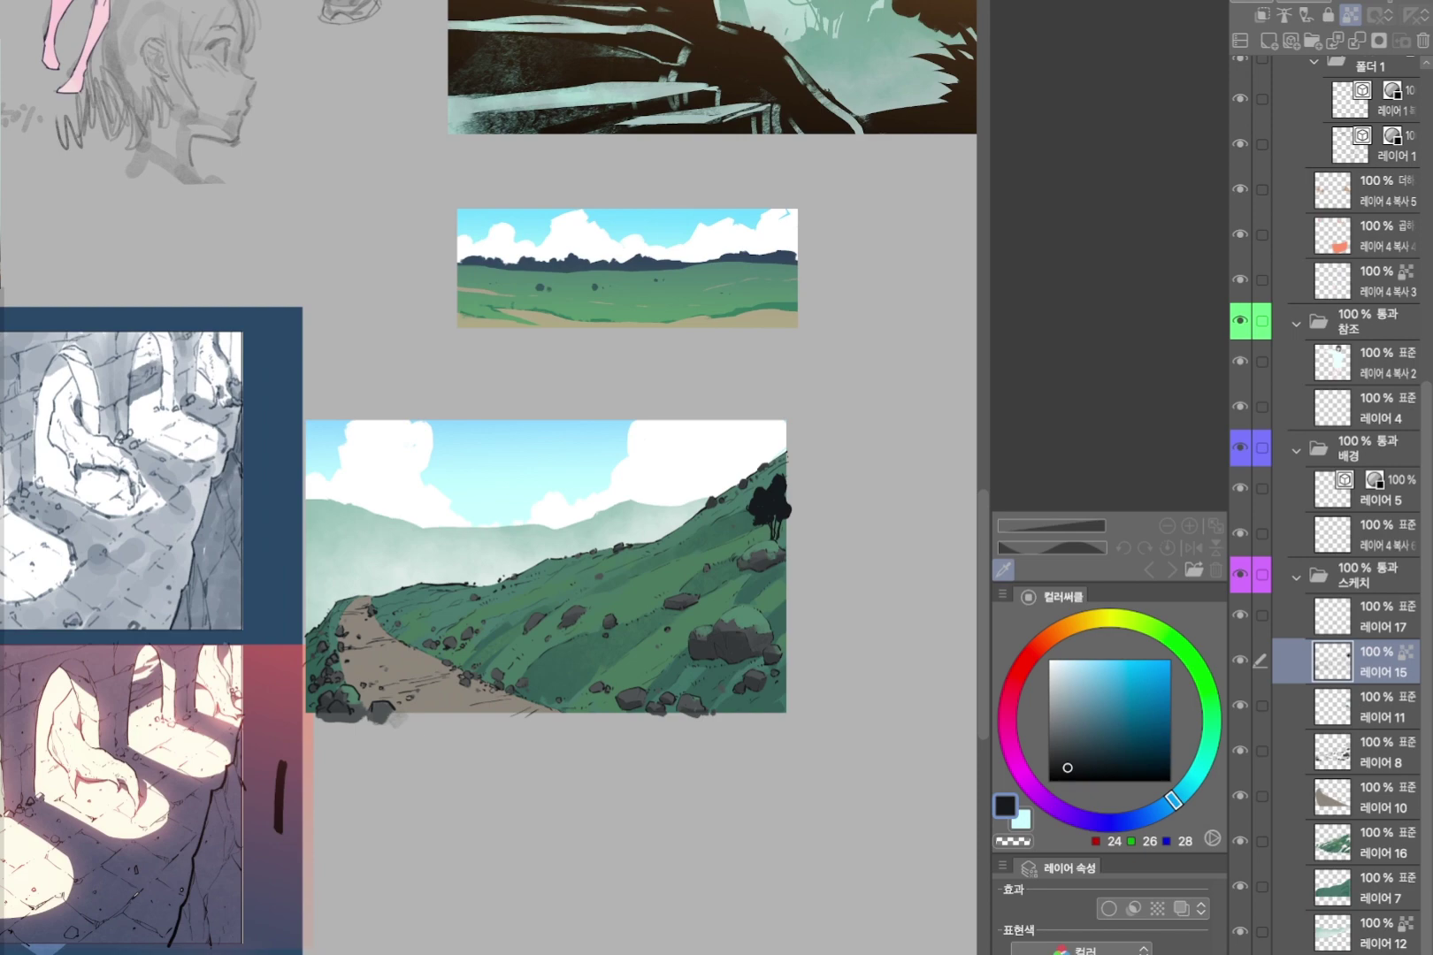
# Examine the ruined corridor lighting variants numbered 1 and 2.
pyautogui.scroll(3, 176, 751)
pyautogui.moveTo(177, 752); pyautogui.dragTo(527, 282)
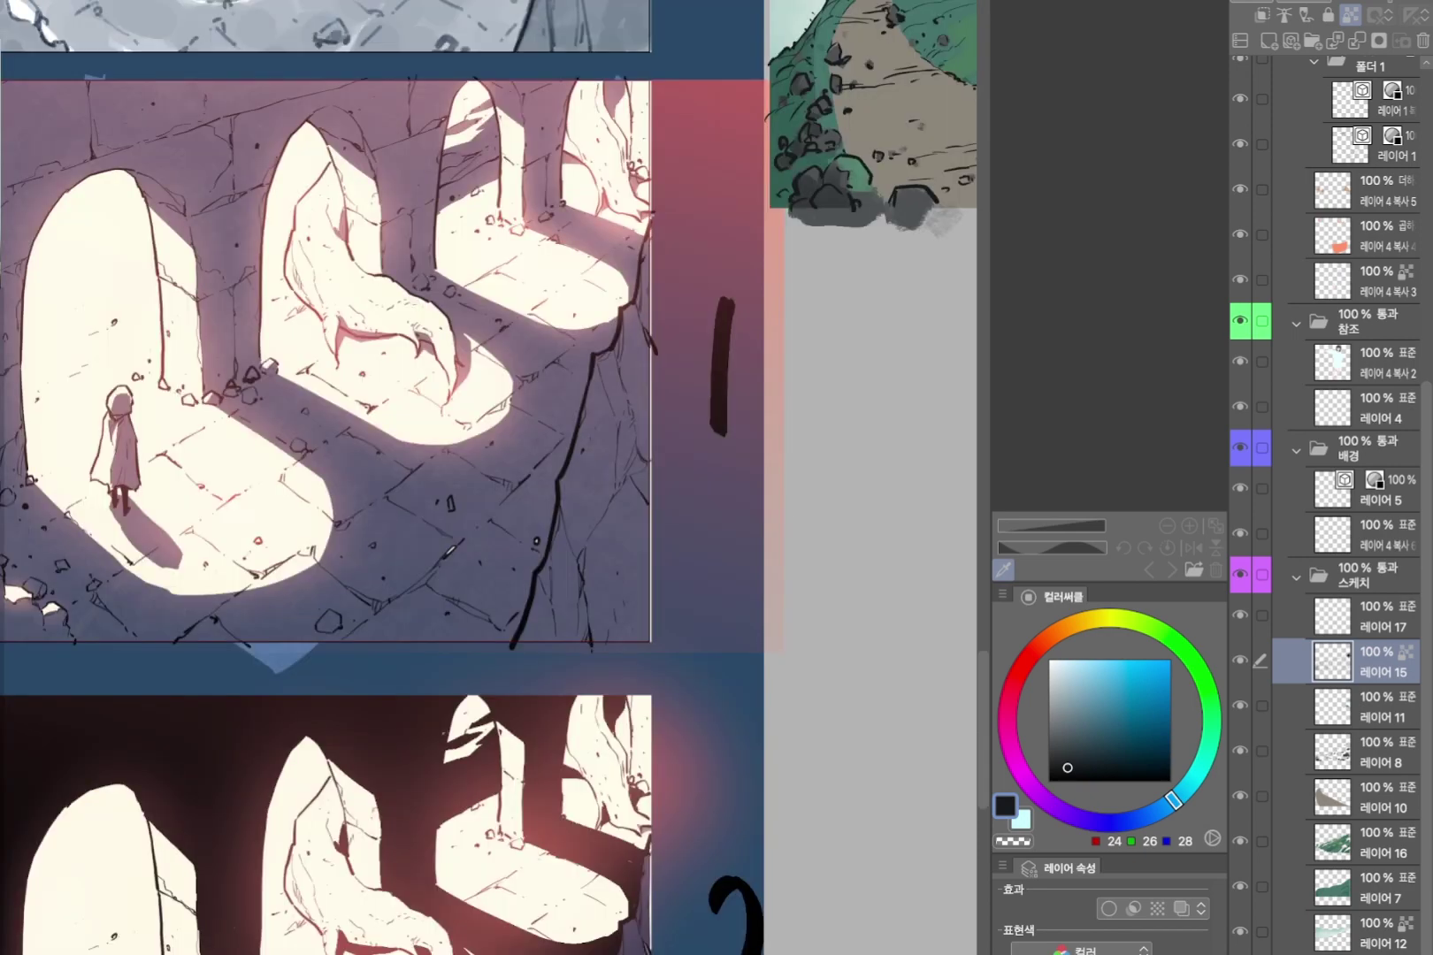
pyautogui.scroll(-2, 367, 580)
pyautogui.moveTo(548, 530); pyautogui.dragTo(413, 381)
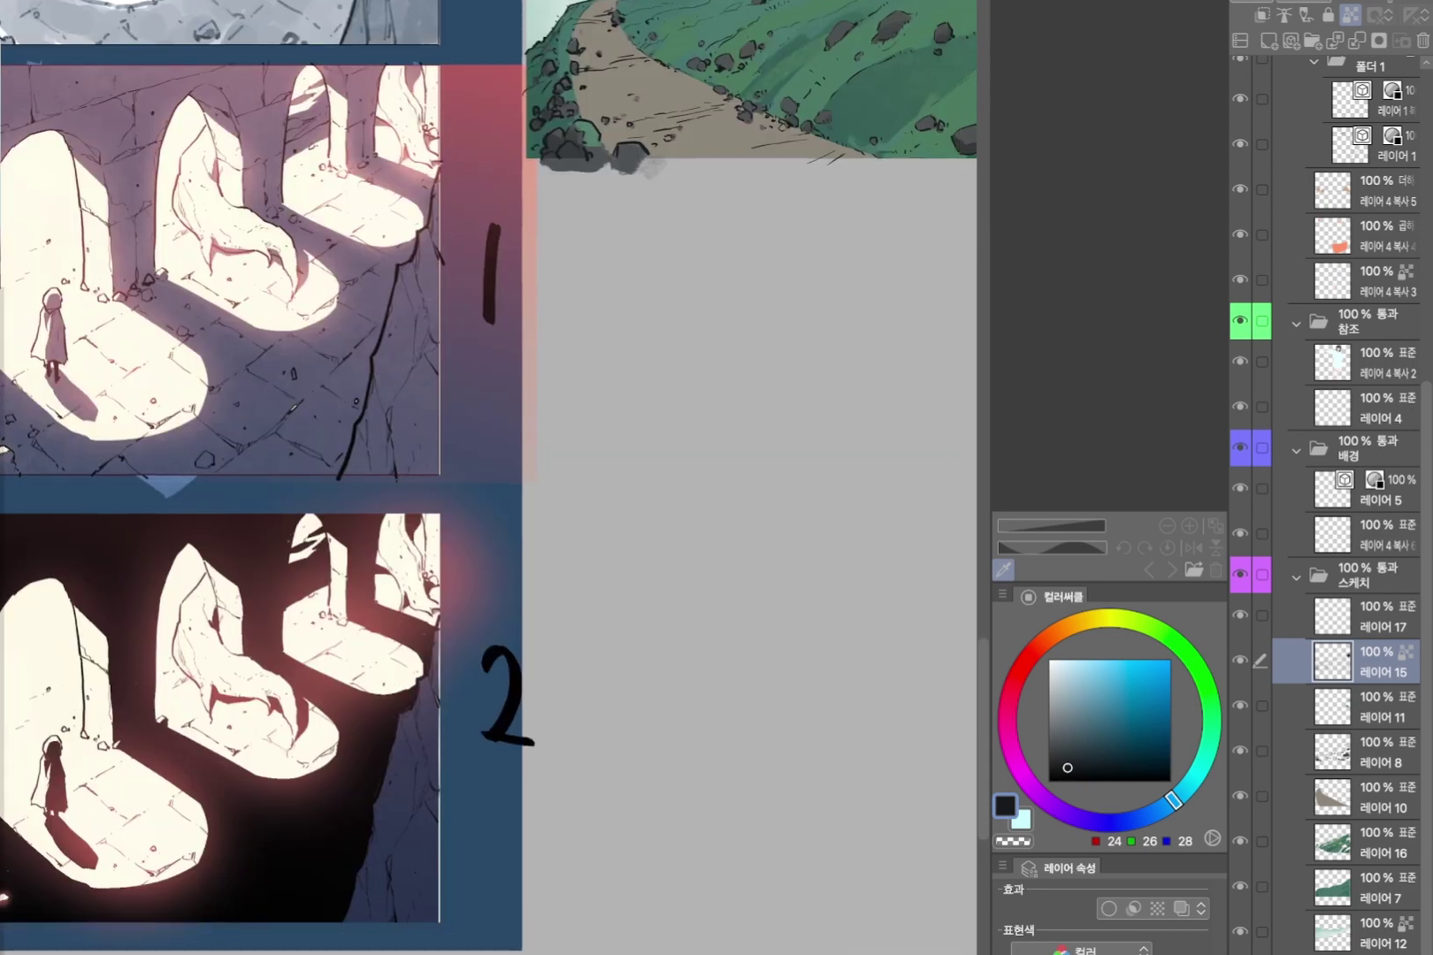
pyautogui.scroll(-3, 489, 478)
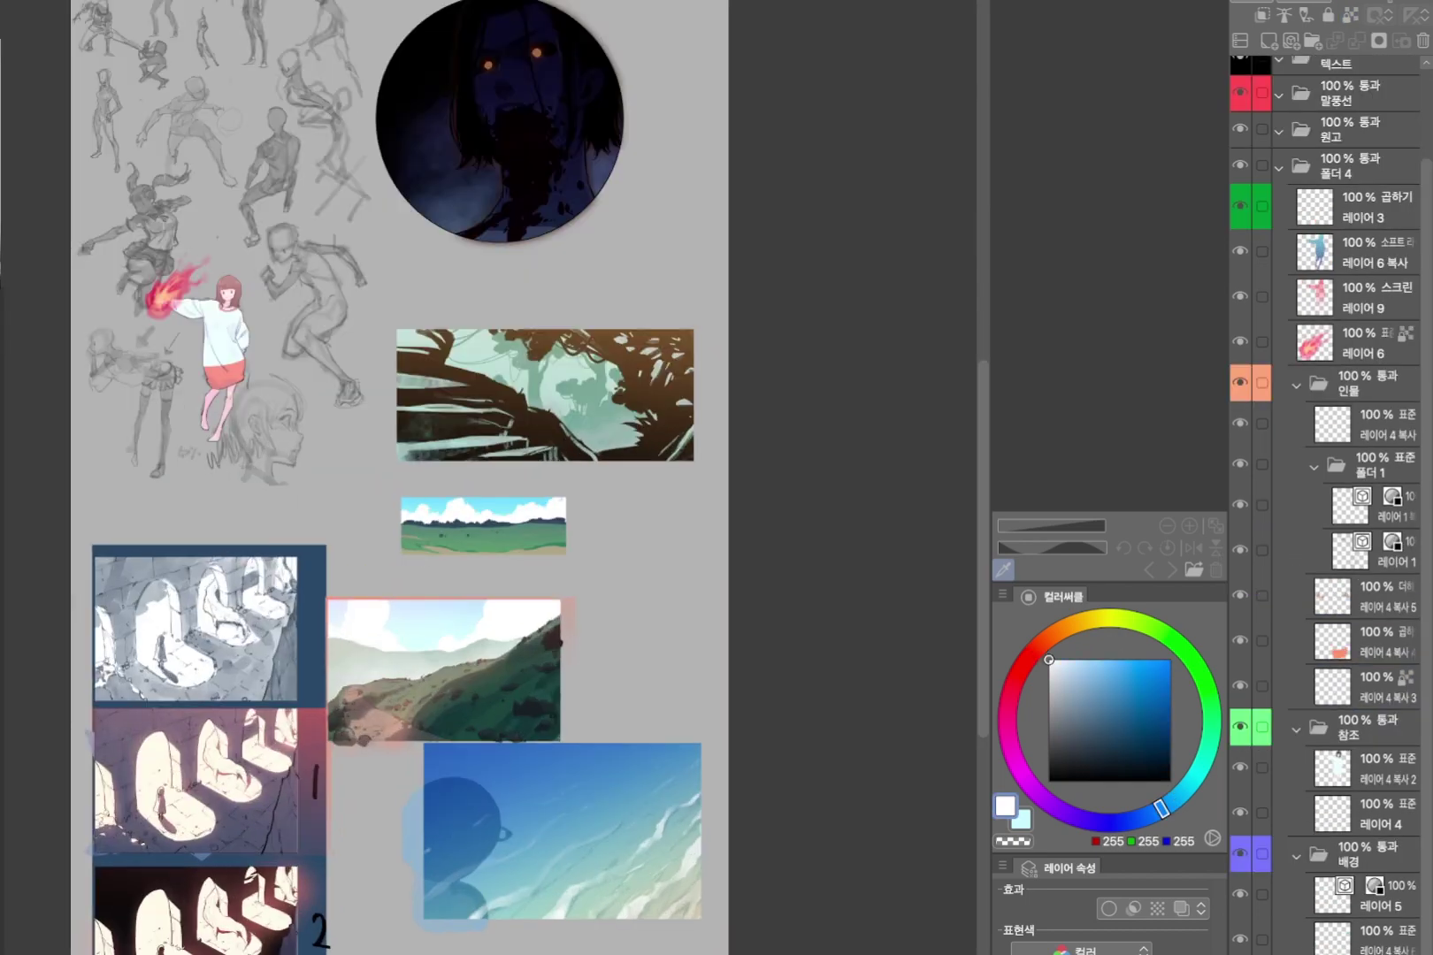
# Examine the coloured hillside landscape alongside the other background panels on the page.
pyautogui.scroll(3, 398, 478)
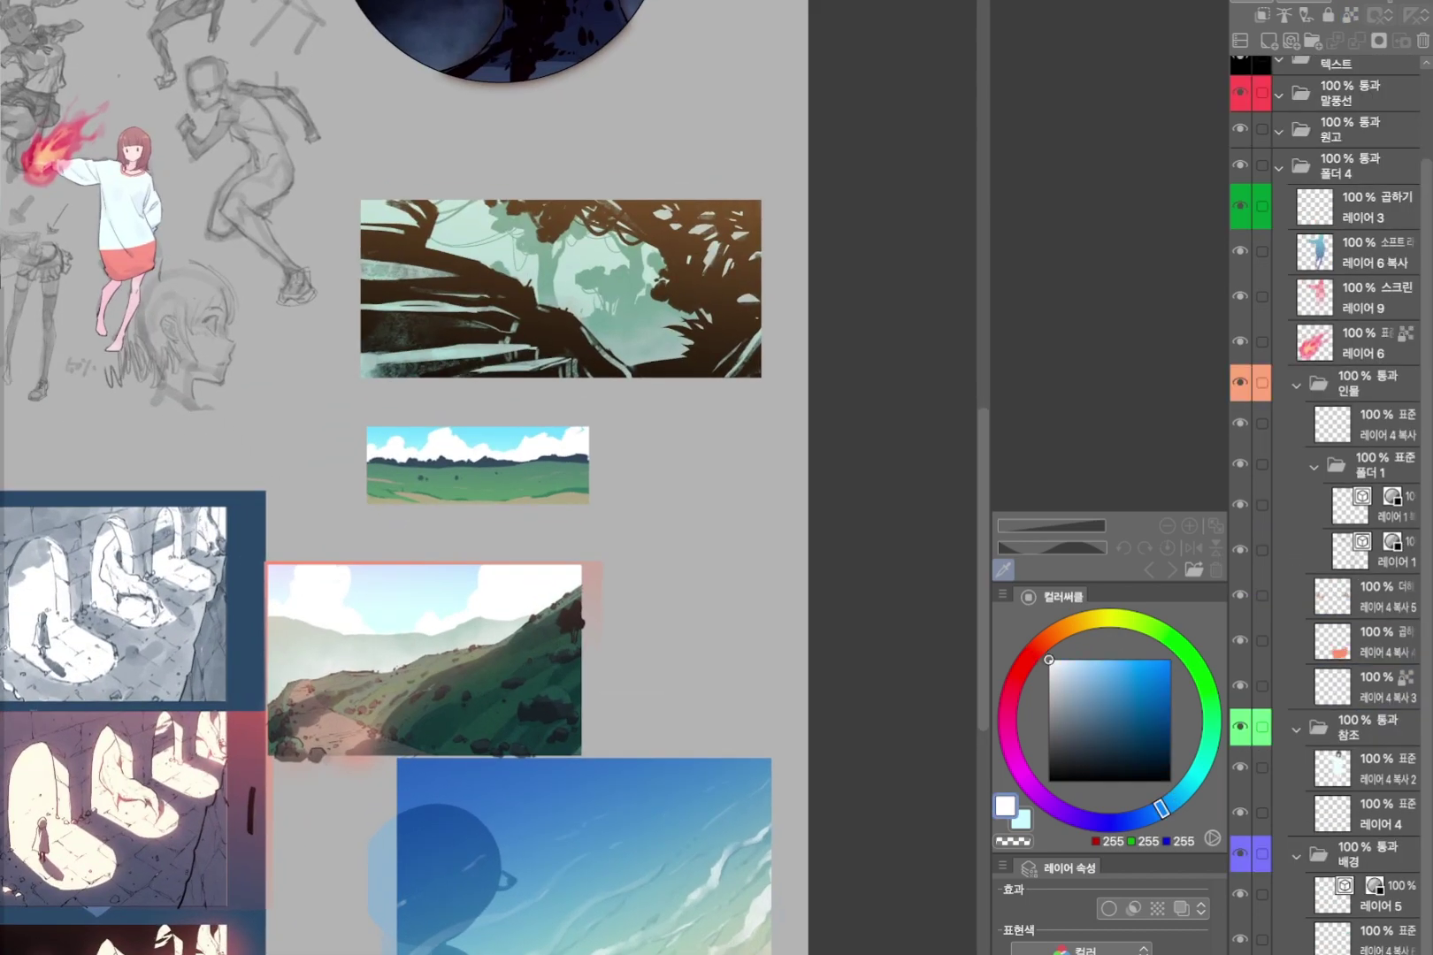
pyautogui.scroll(2, 522, 725)
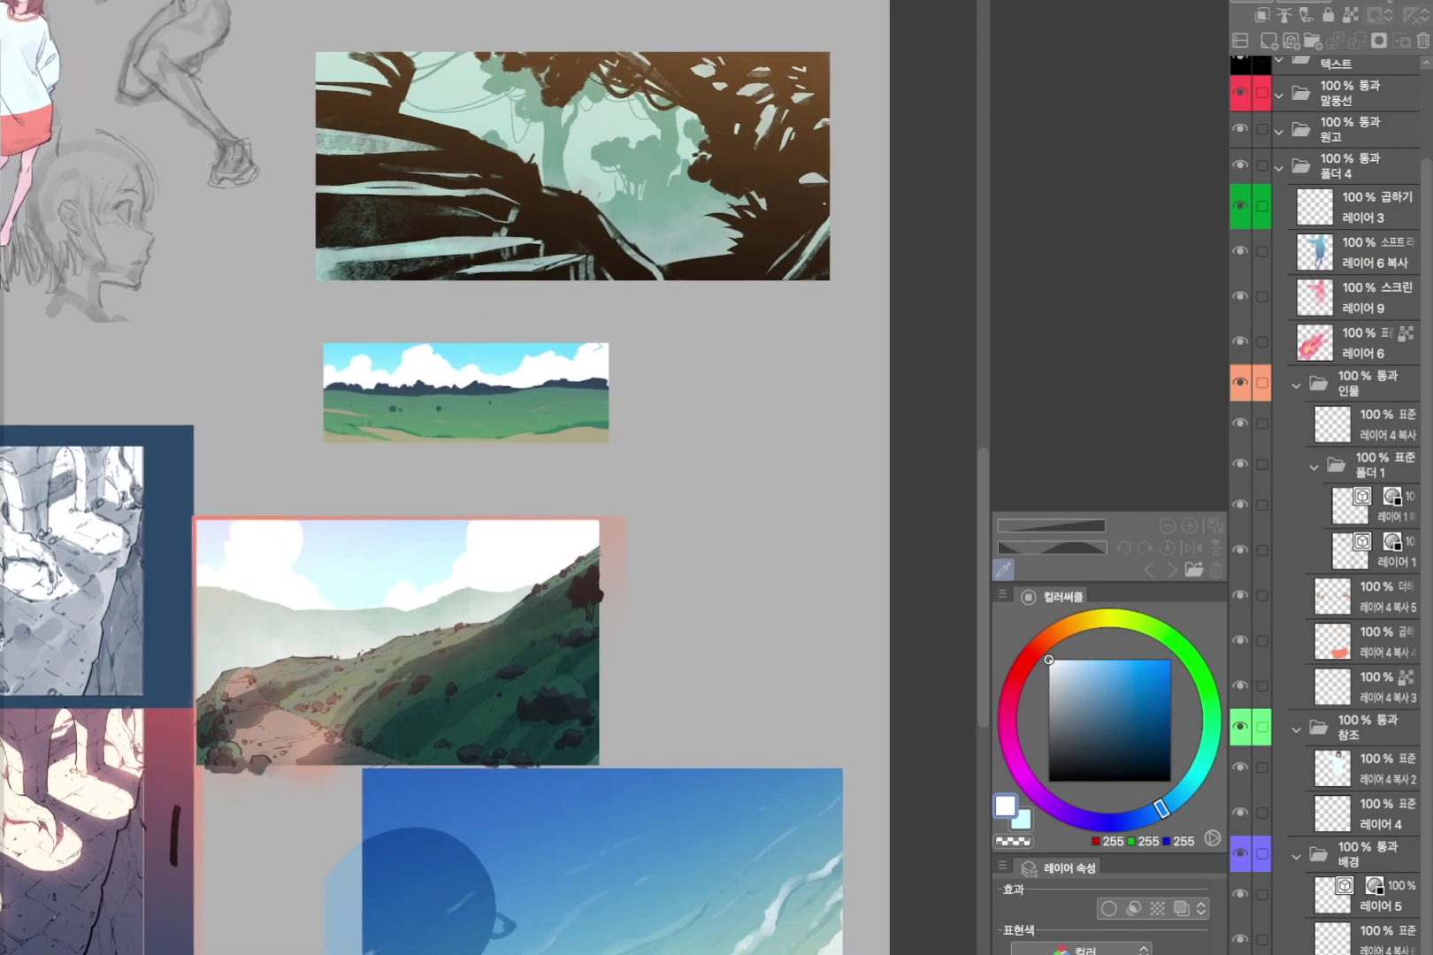
pyautogui.scroll(-5, 539, 725)
pyautogui.scroll(3, 548, 717)
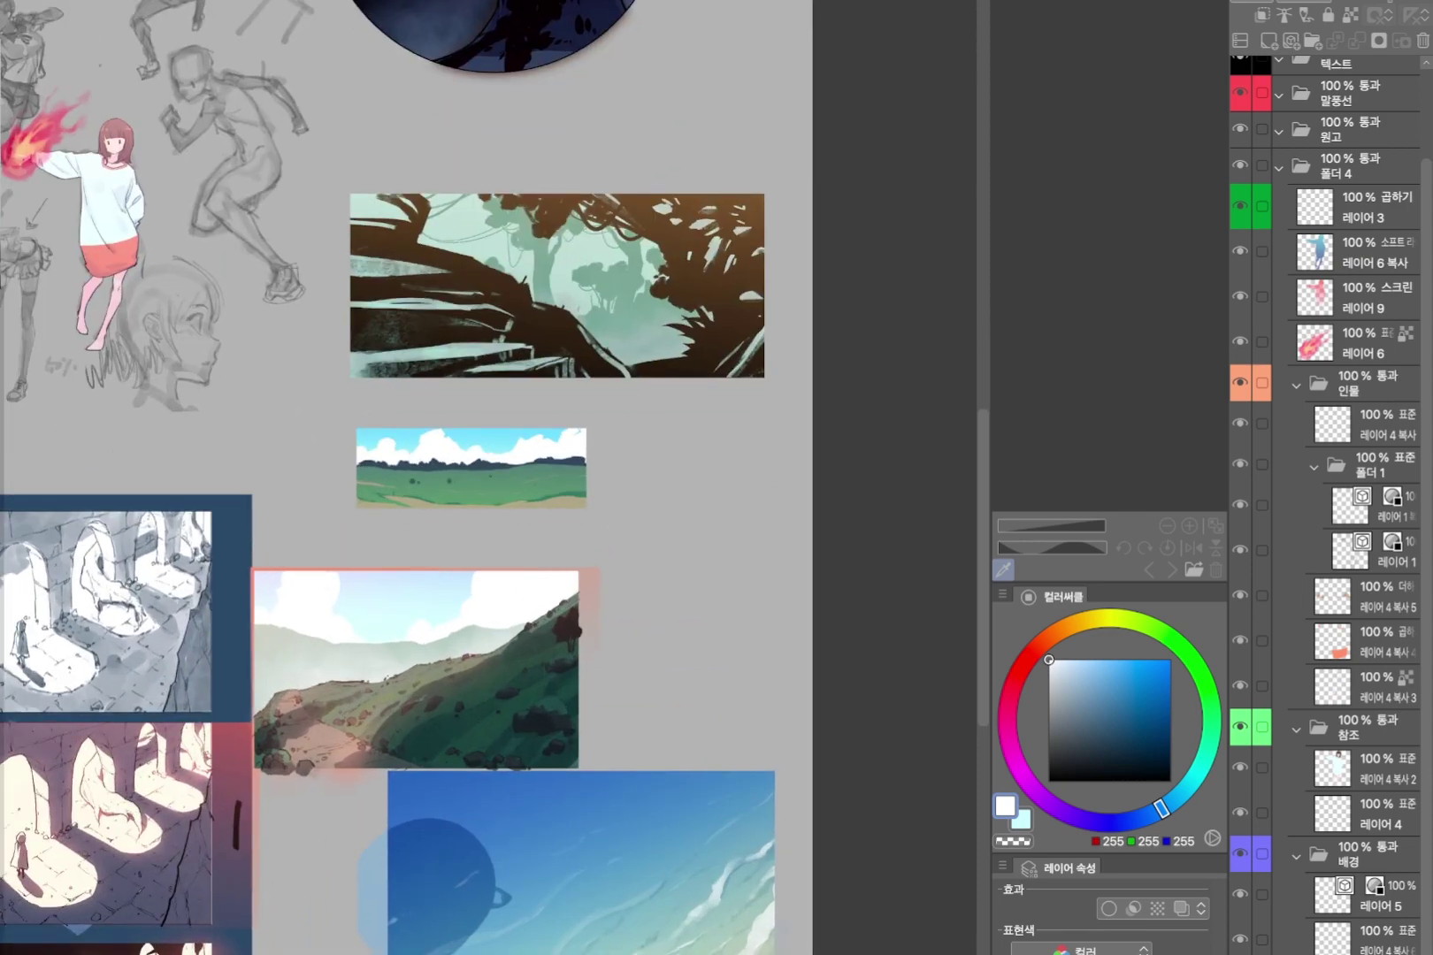
pyautogui.moveTo(530, 619); pyautogui.dragTo(566, 572)
pyautogui.scroll(4, 523, 681)
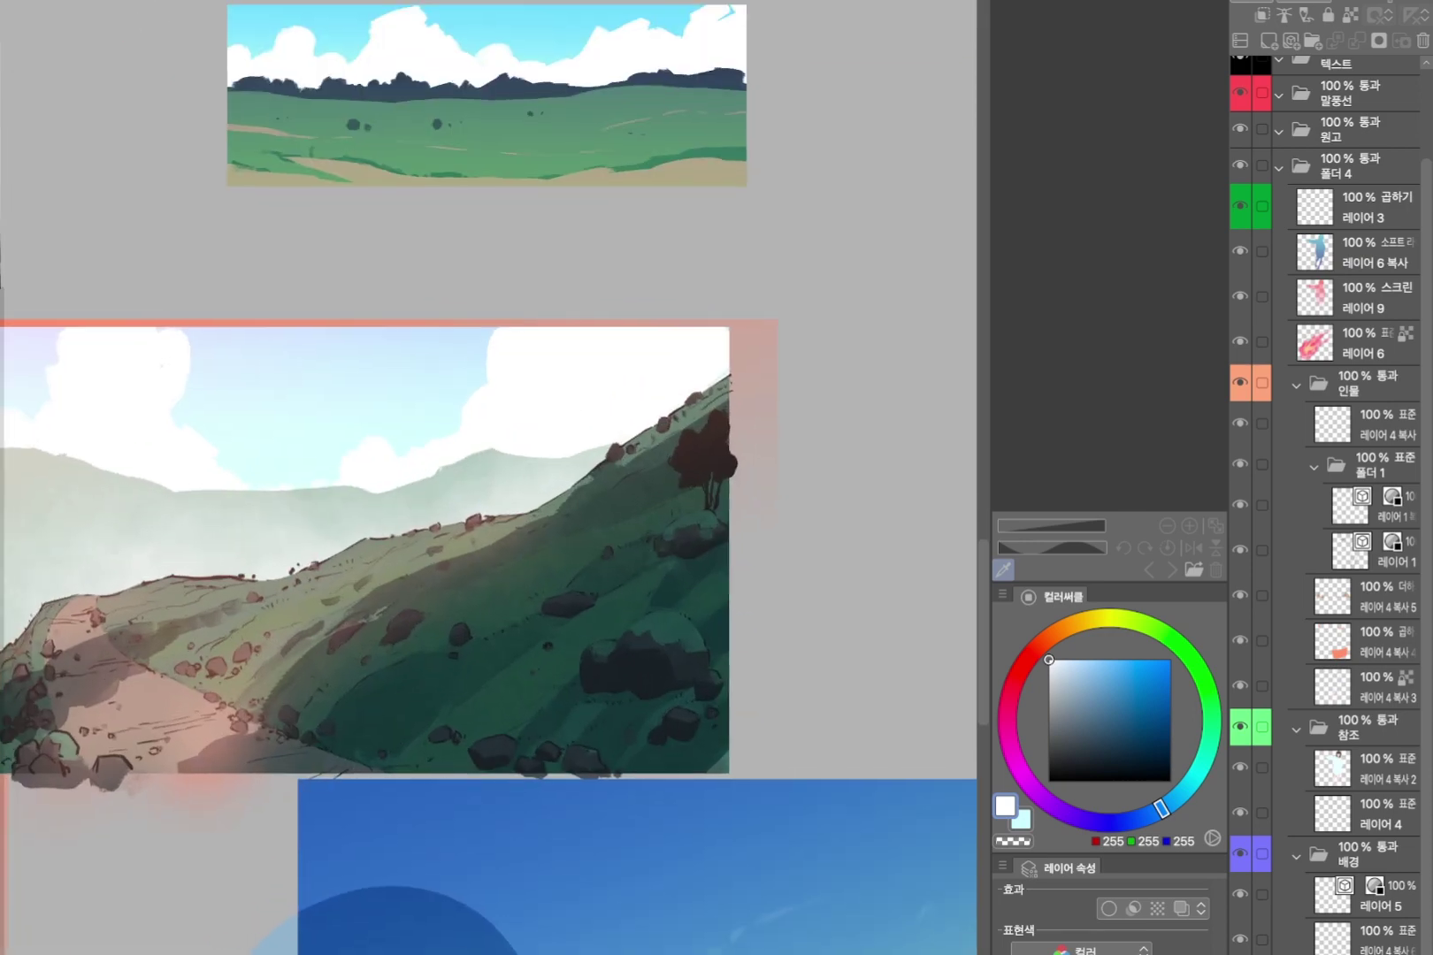
pyautogui.scroll(-3, 509, 725)
pyautogui.scroll(4, 520, 673)
pyautogui.scroll(5, 513, 655)
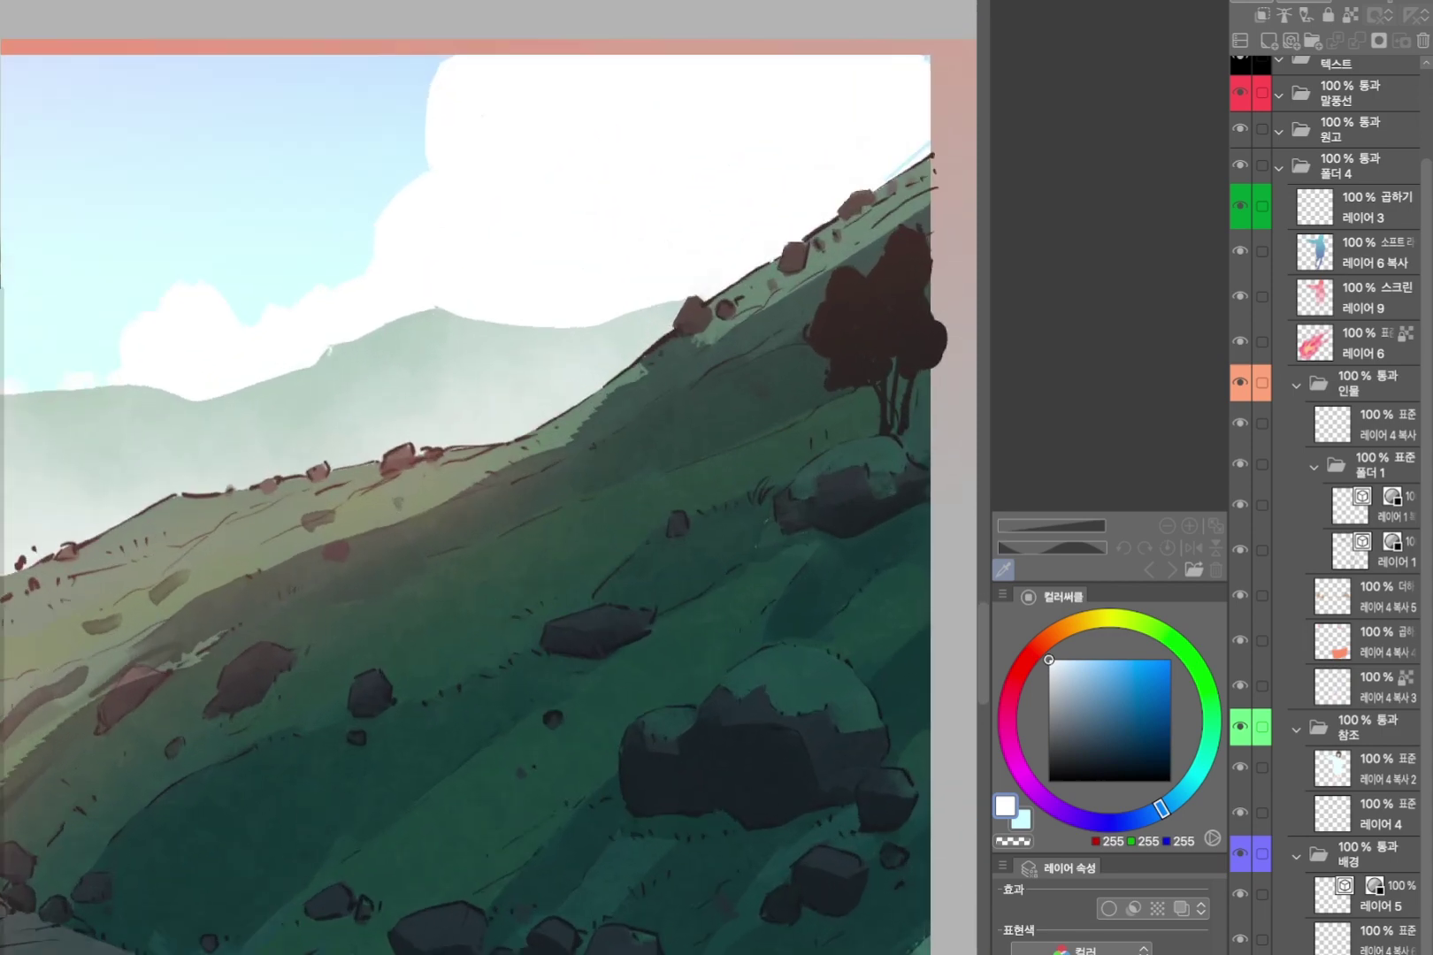
pyautogui.scroll(-5, 490, 477)
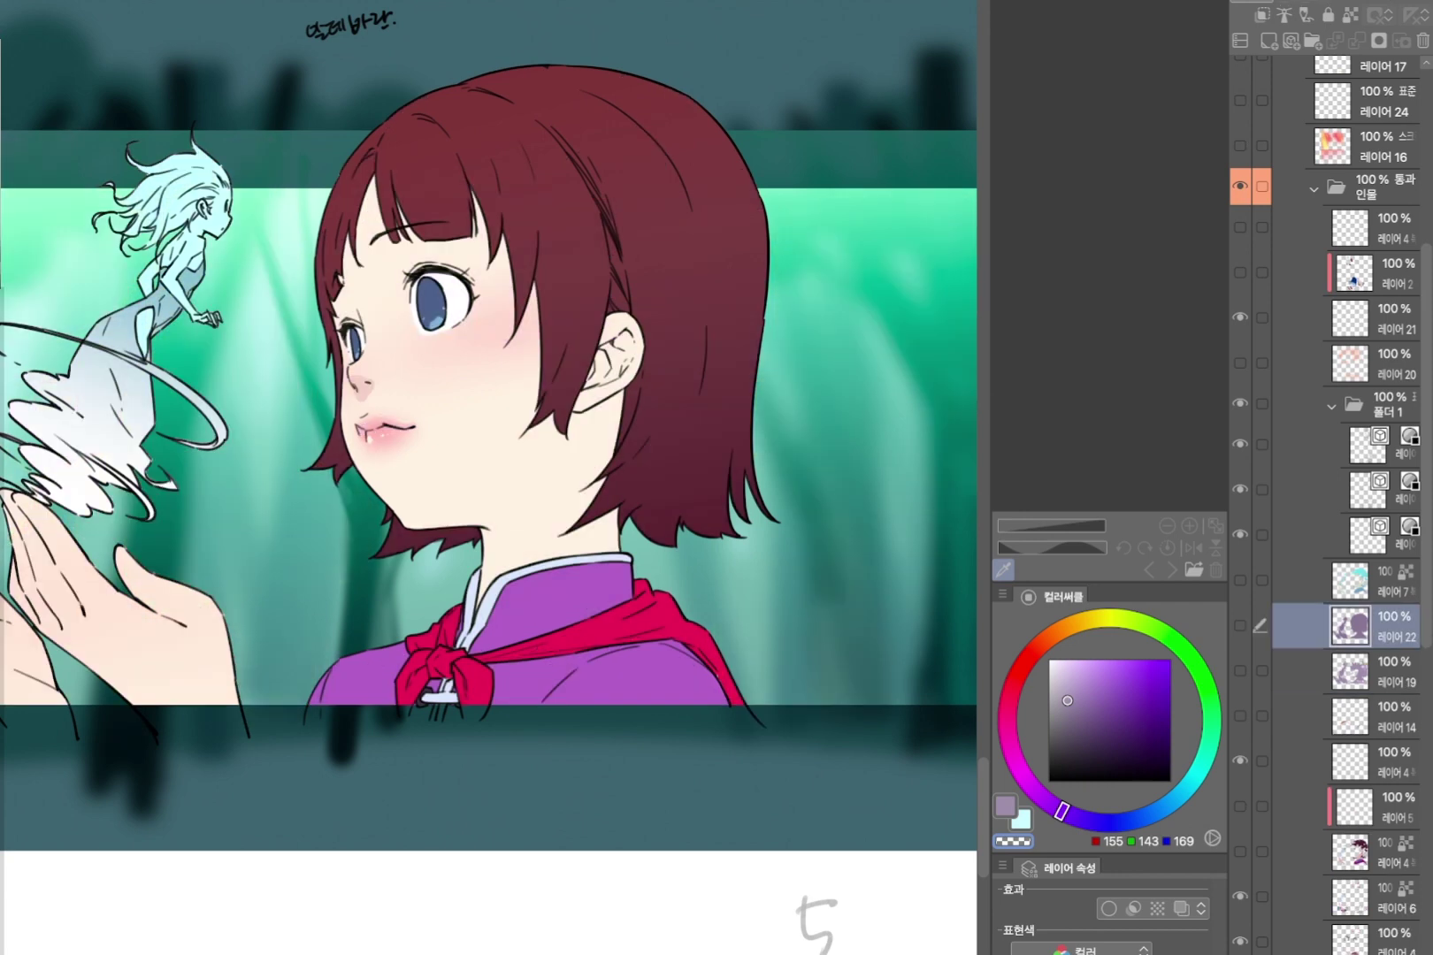
# Compare the girl's face with the cheek and lip blush layer hidden and shown.
pyautogui.click(1240, 760)
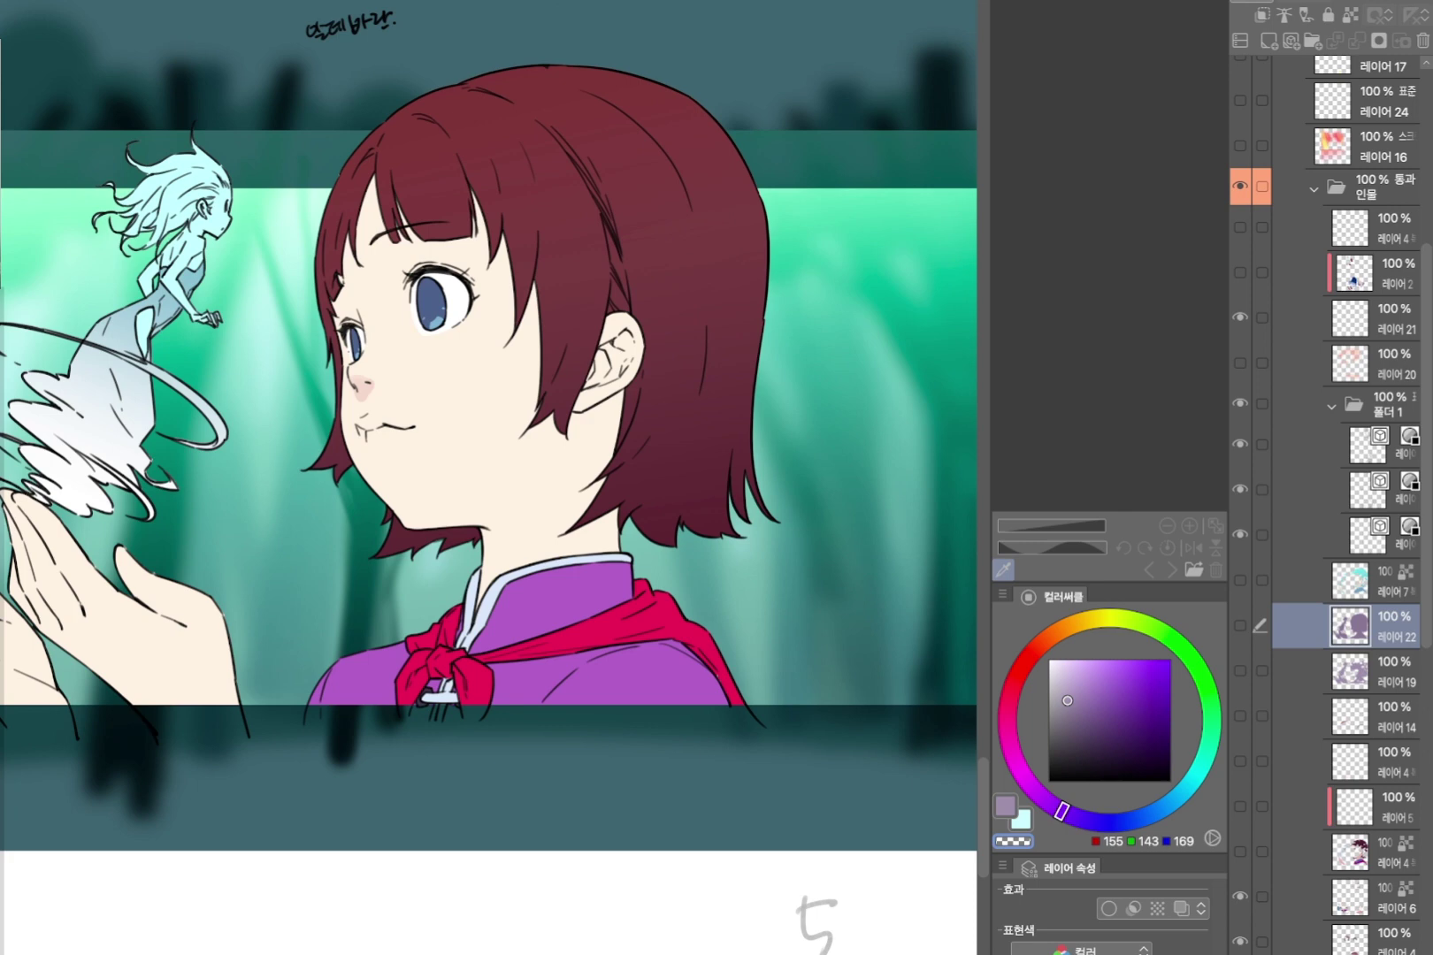
pyautogui.click(1240, 760)
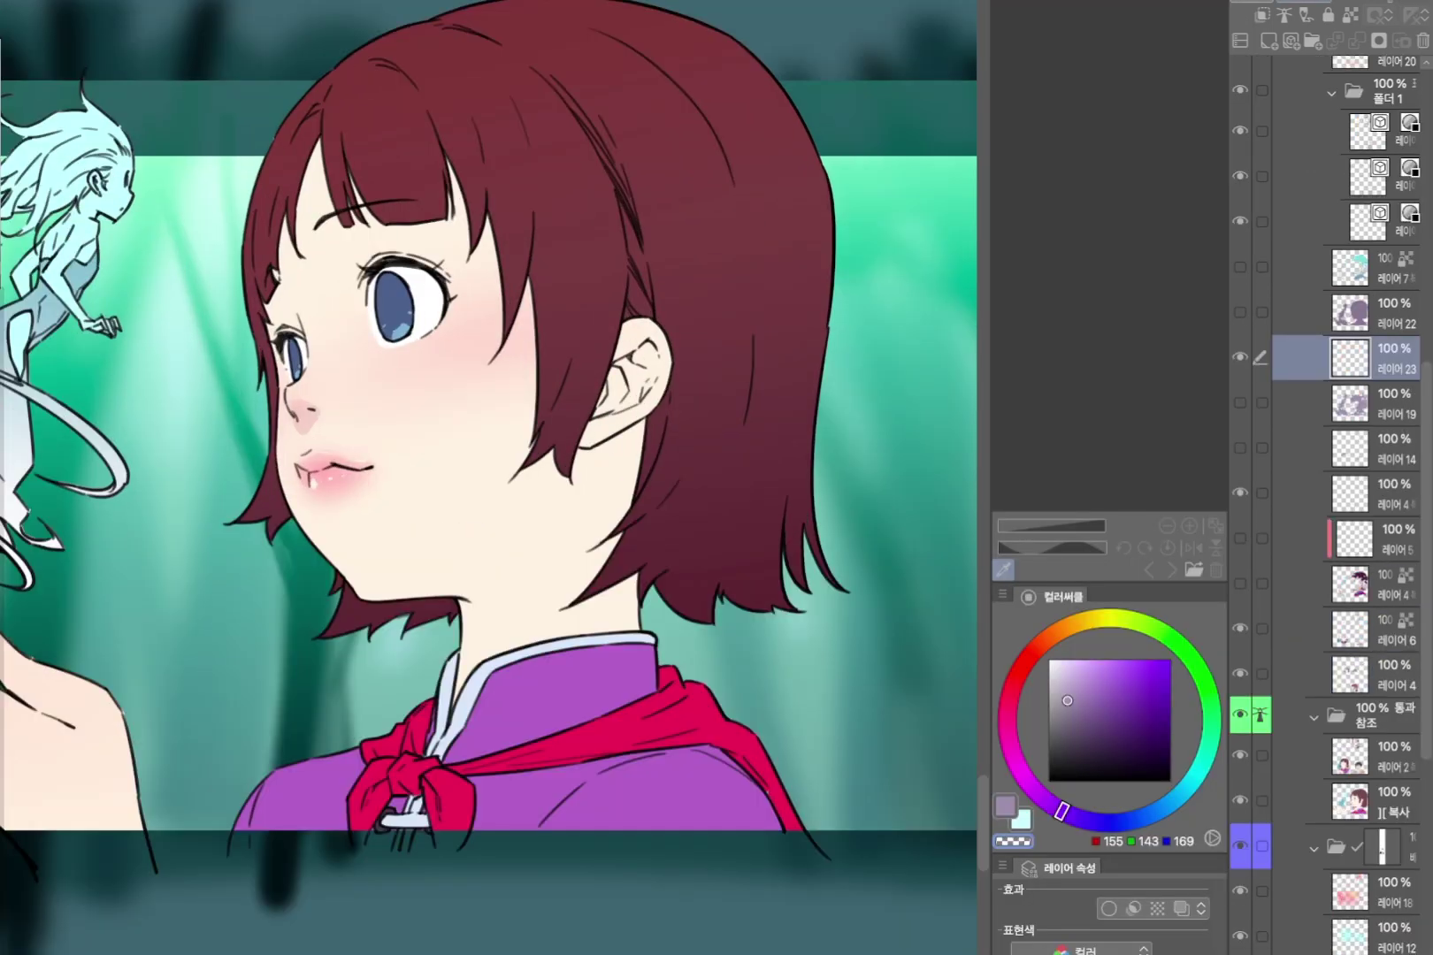
# Draw a short downward arrow above the girl's fringe to mark light falling from overhead.
pyautogui.scroll(2, 382, 266)
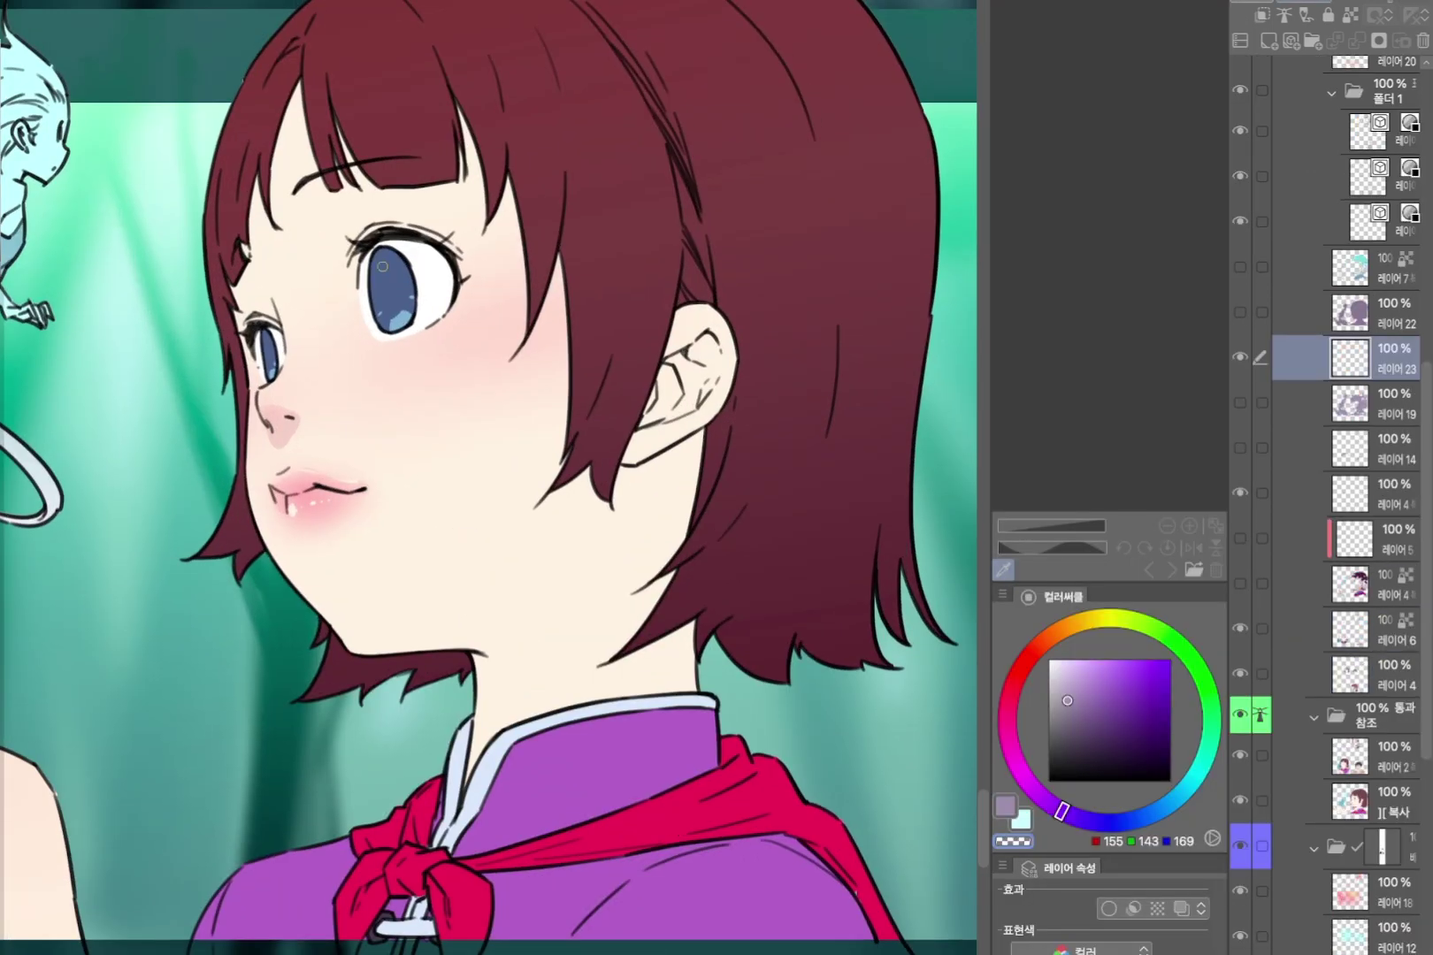
pyautogui.moveTo(280, 103); pyautogui.dragTo(283, 175)
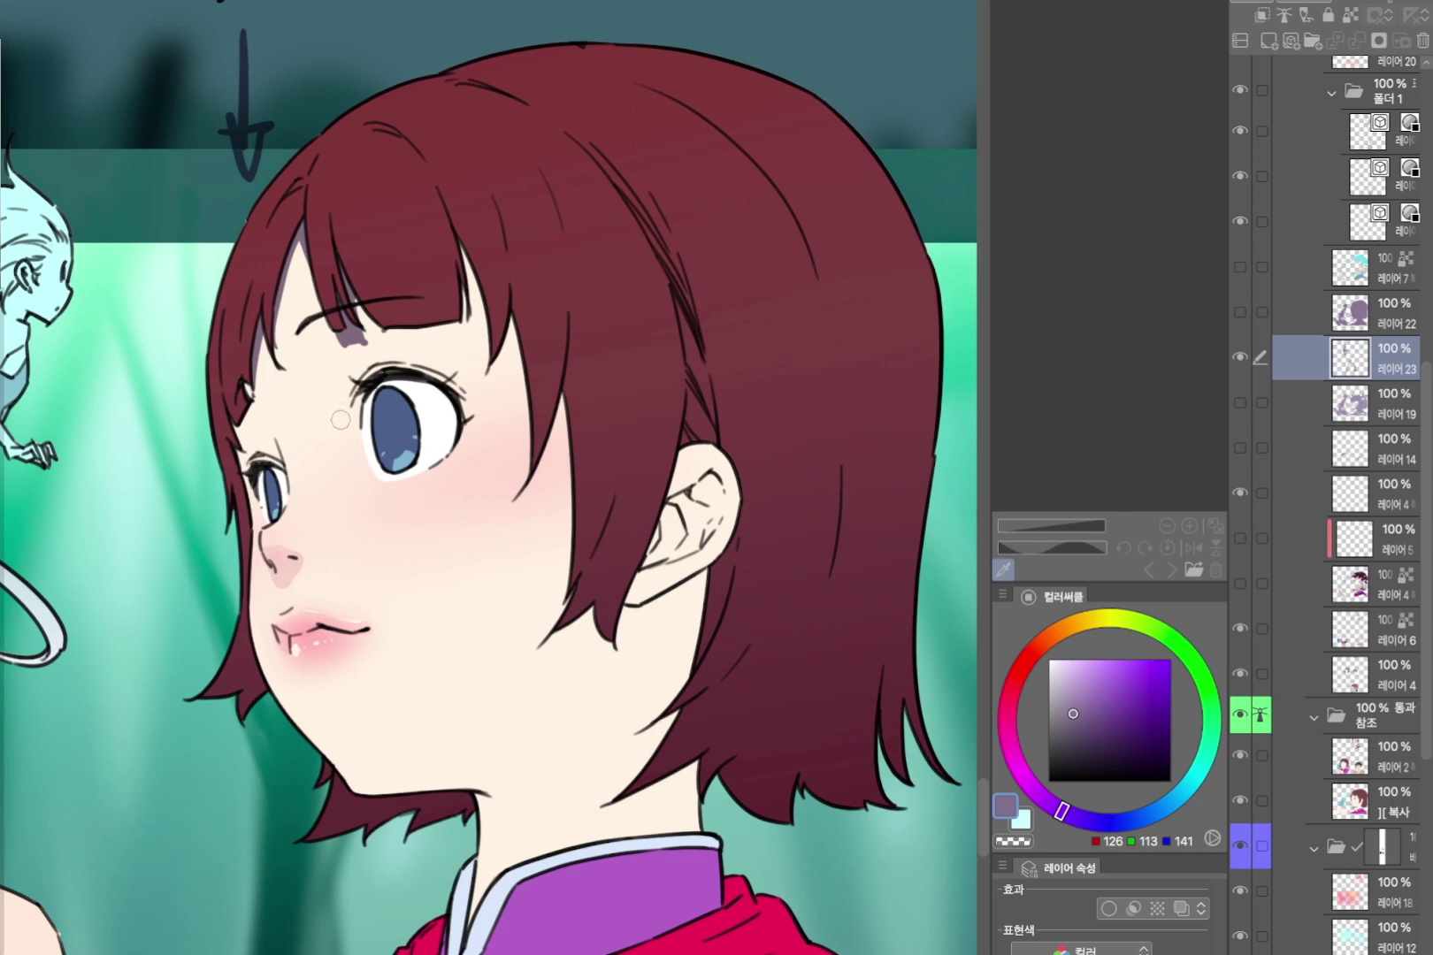
# Paint a muted purple shadow below the fringe and across the girl's face on 레이어 23.
pyautogui.moveTo(324, 332)
pyautogui.mouseDown()
pyautogui.moveTo(256, 381)
pyautogui.moveTo(320, 323)
pyautogui.mouseUp()
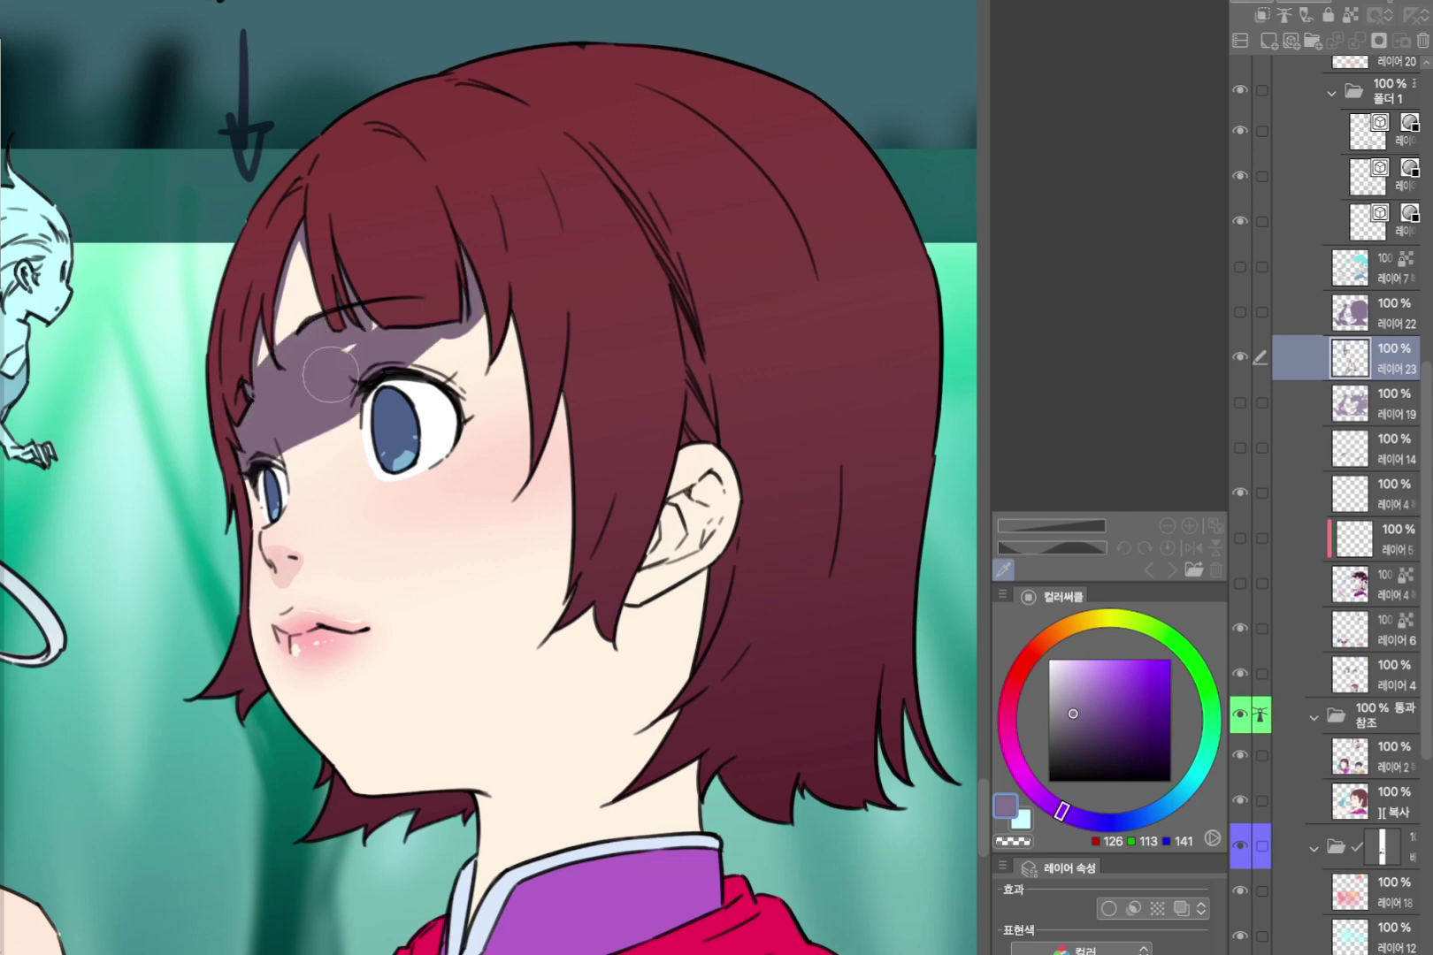
pyautogui.moveTo(331, 375); pyautogui.dragTo(383, 349)
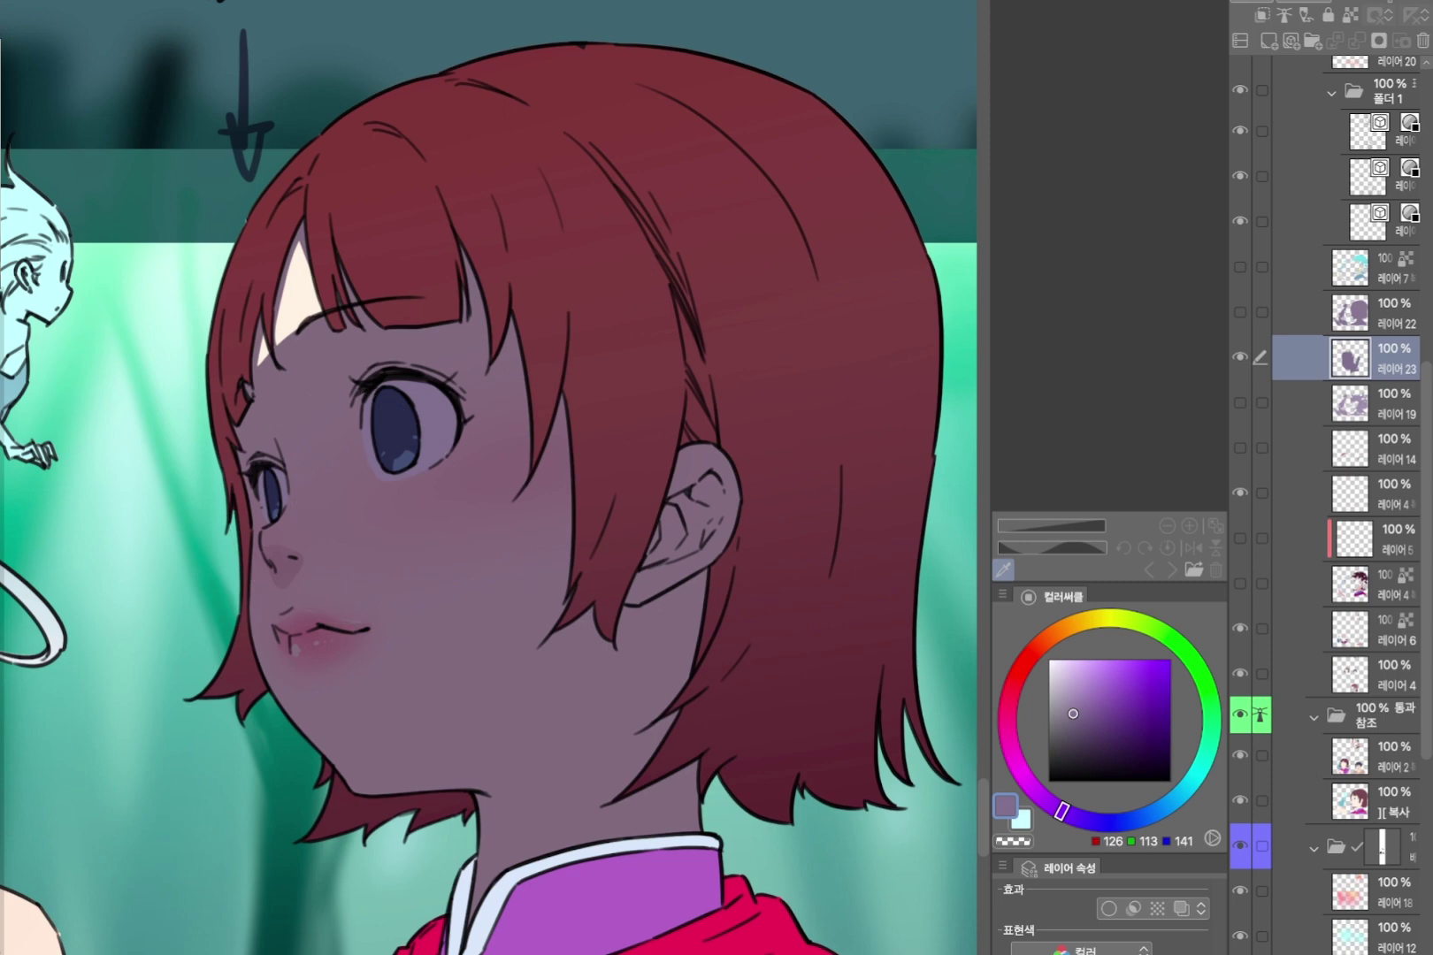
pyautogui.moveTo(269, 530)
pyautogui.mouseDown()
pyautogui.moveTo(286, 511)
pyautogui.moveTo(282, 527)
pyautogui.mouseUp()
pyautogui.moveTo(281, 527); pyautogui.dragTo(273, 533)
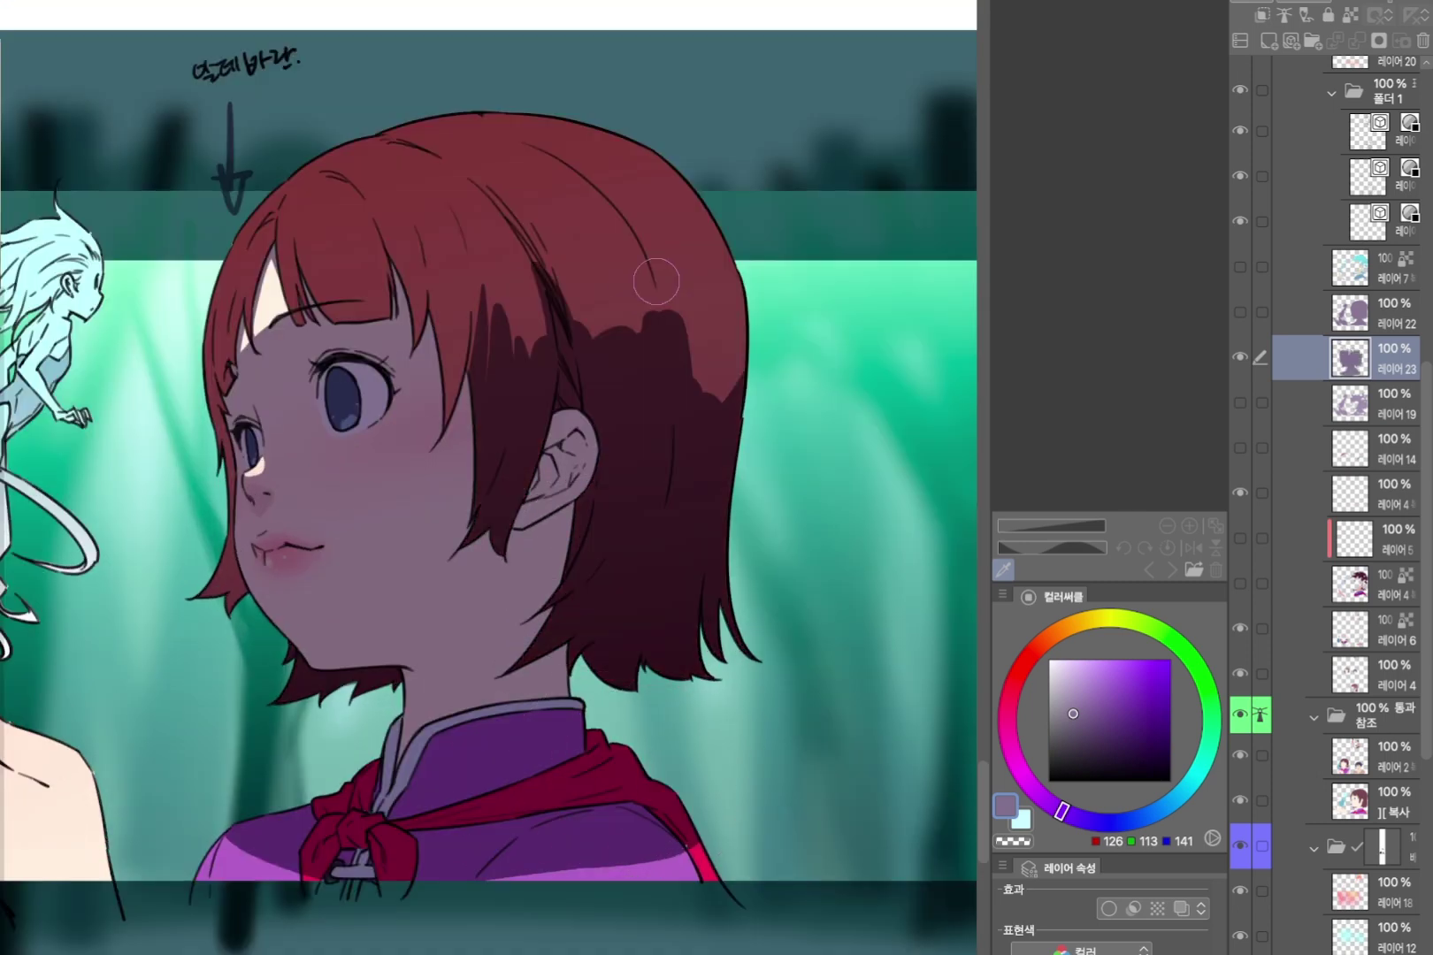
# Draw a large purple arrow above the panel, slanting from upper right down to the lower left.
pyautogui.moveTo(408, 222); pyautogui.dragTo(512, 405)
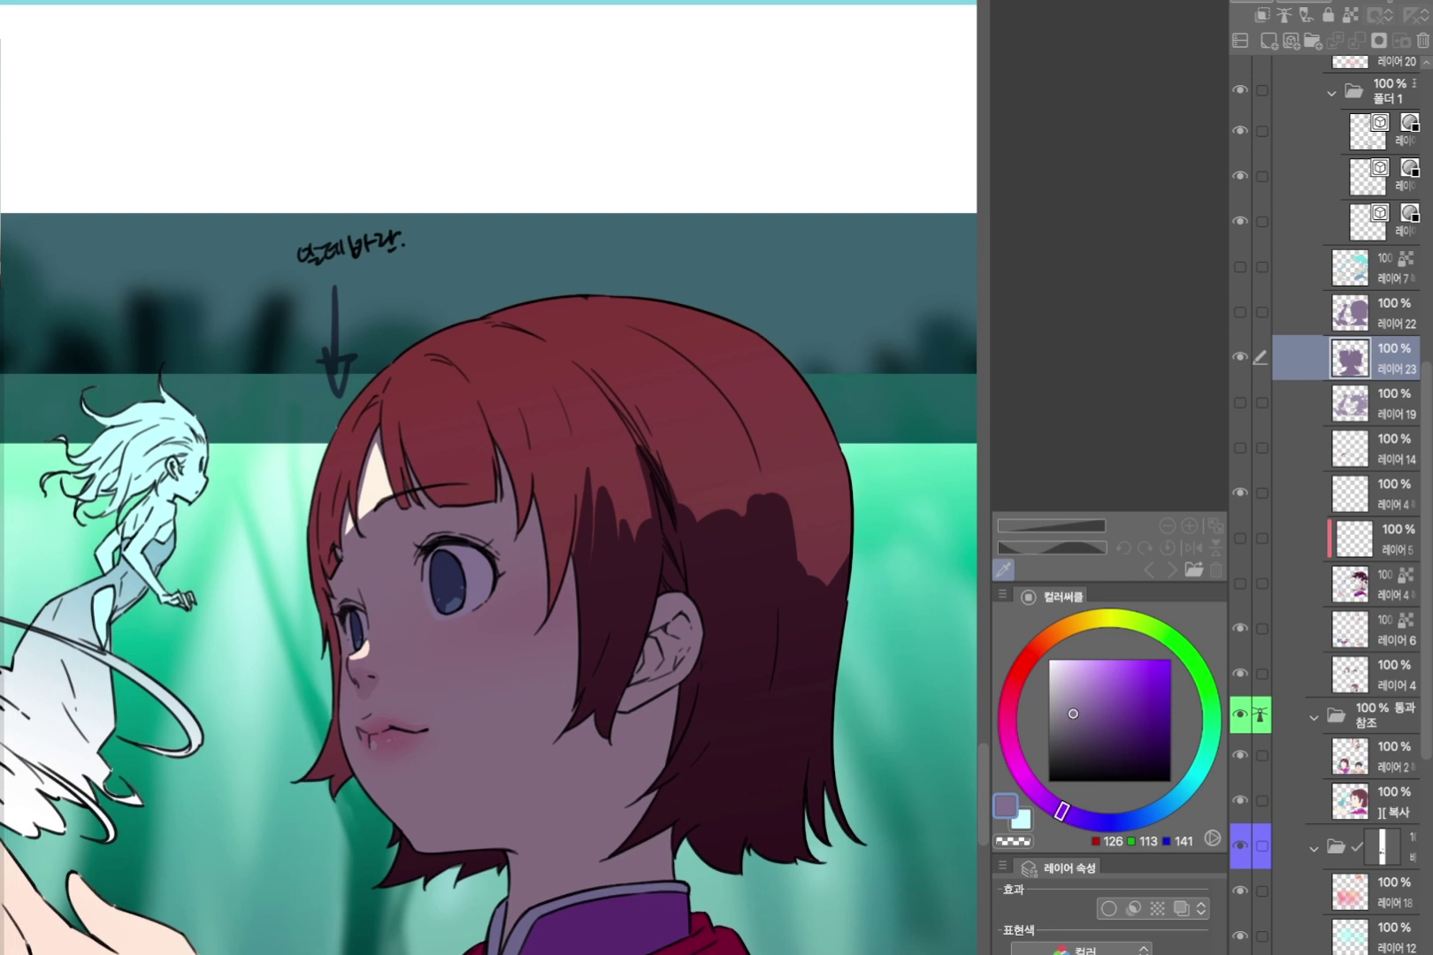
pyautogui.moveTo(523, 73)
pyautogui.mouseDown()
pyautogui.moveTo(224, 201)
pyautogui.moveTo(259, 209)
pyautogui.mouseUp()
pyautogui.moveTo(495, 463); pyautogui.dragTo(510, 363)
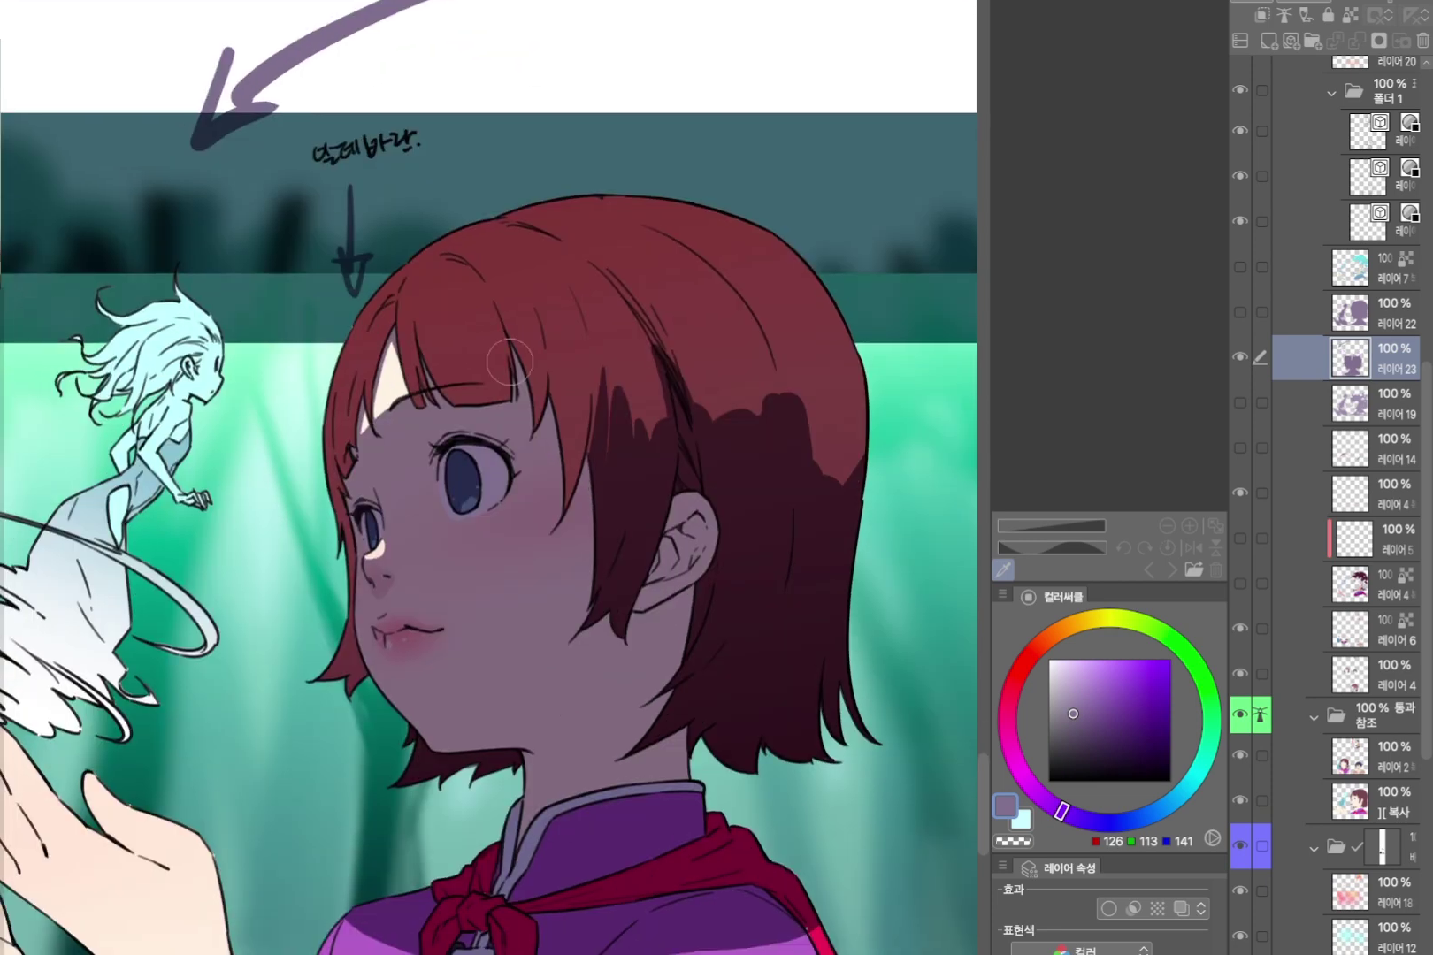
# Erase light patches from the face shadow above the near eye, on the cheek and around the mouth.
pyautogui.press('e')
pyautogui.moveTo(388, 479); pyautogui.dragTo(552, 378)
pyautogui.hotkey('ctrl', 'z')
pyautogui.press('p')
pyautogui.moveTo(420, 432)
pyautogui.mouseDown()
pyautogui.moveTo(449, 421)
pyautogui.moveTo(432, 428)
pyautogui.mouseUp()
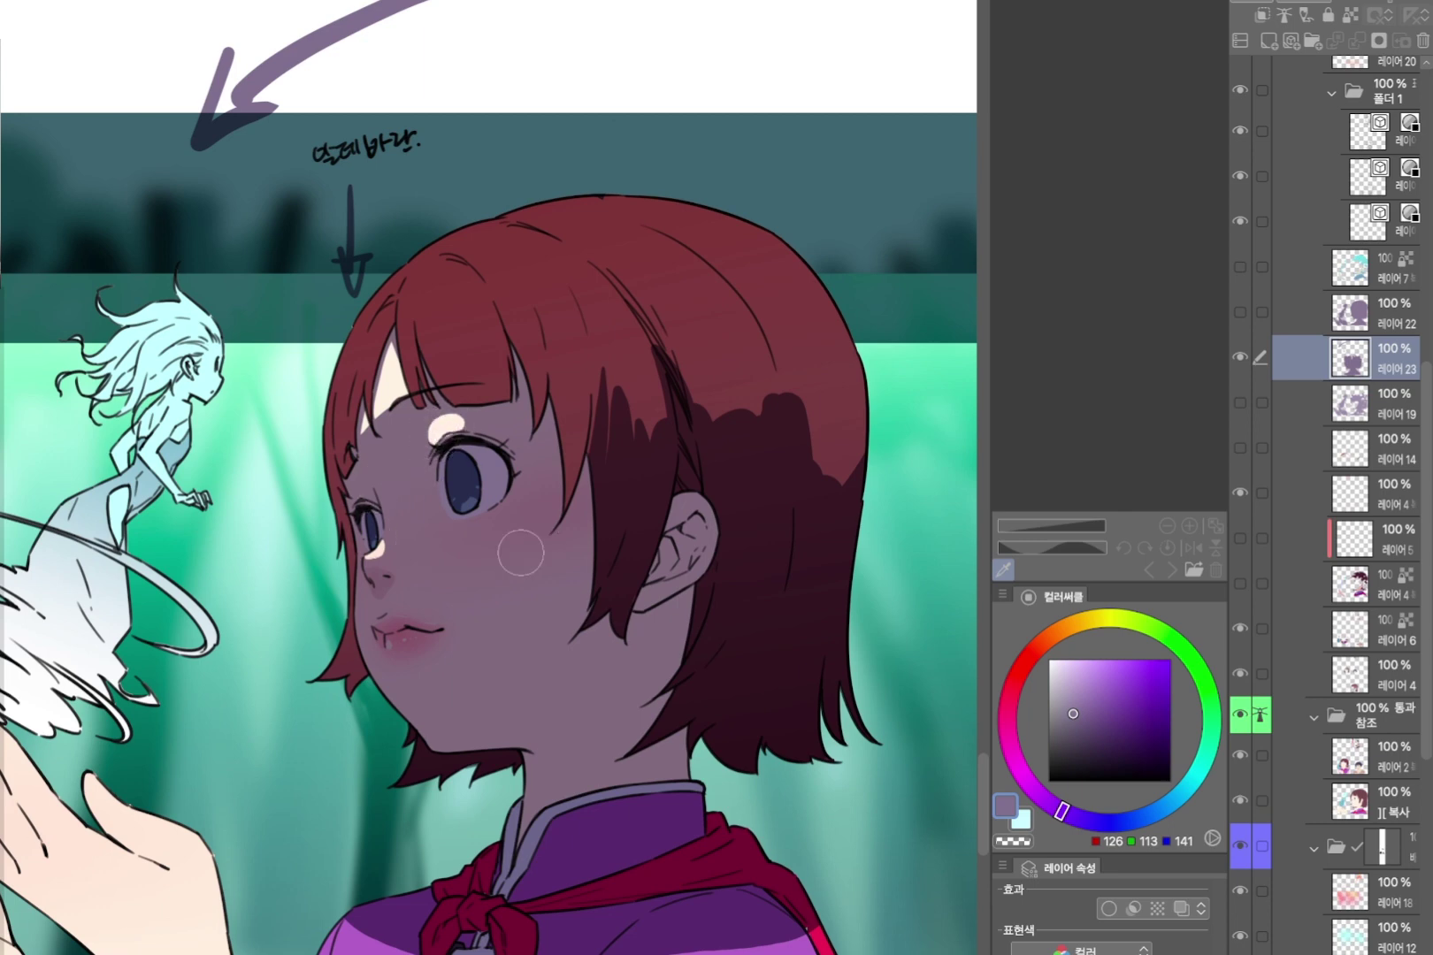
pyautogui.moveTo(470, 548)
pyautogui.mouseDown()
pyautogui.moveTo(514, 536)
pyautogui.moveTo(478, 557)
pyautogui.moveTo(499, 543)
pyautogui.mouseUp()
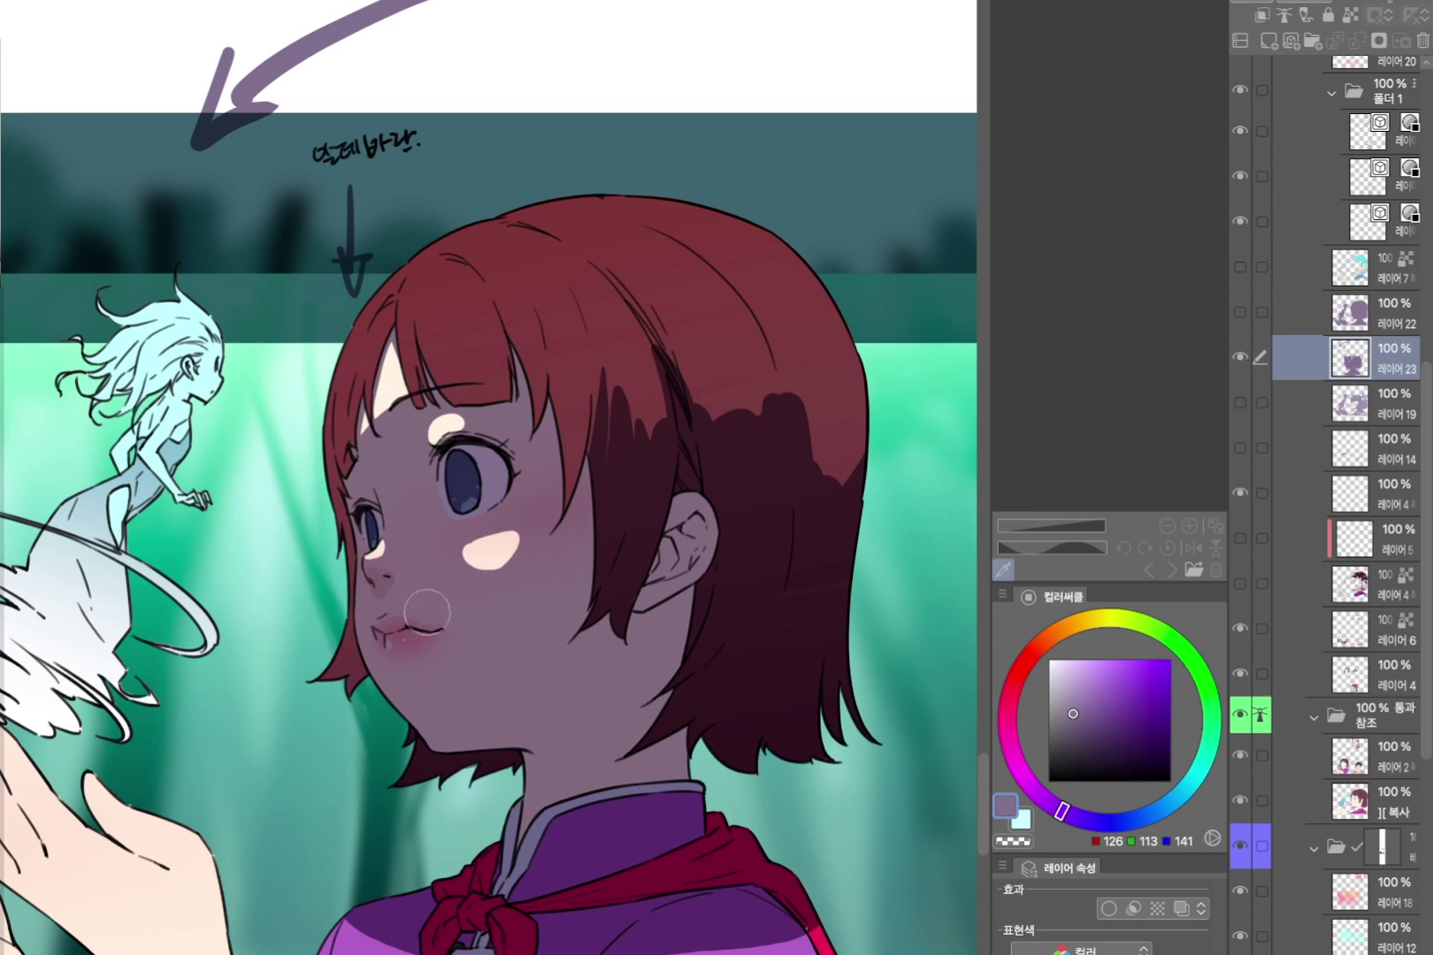
pyautogui.moveTo(375, 624)
pyautogui.mouseDown()
pyautogui.moveTo(396, 617)
pyautogui.moveTo(393, 643)
pyautogui.mouseUp()
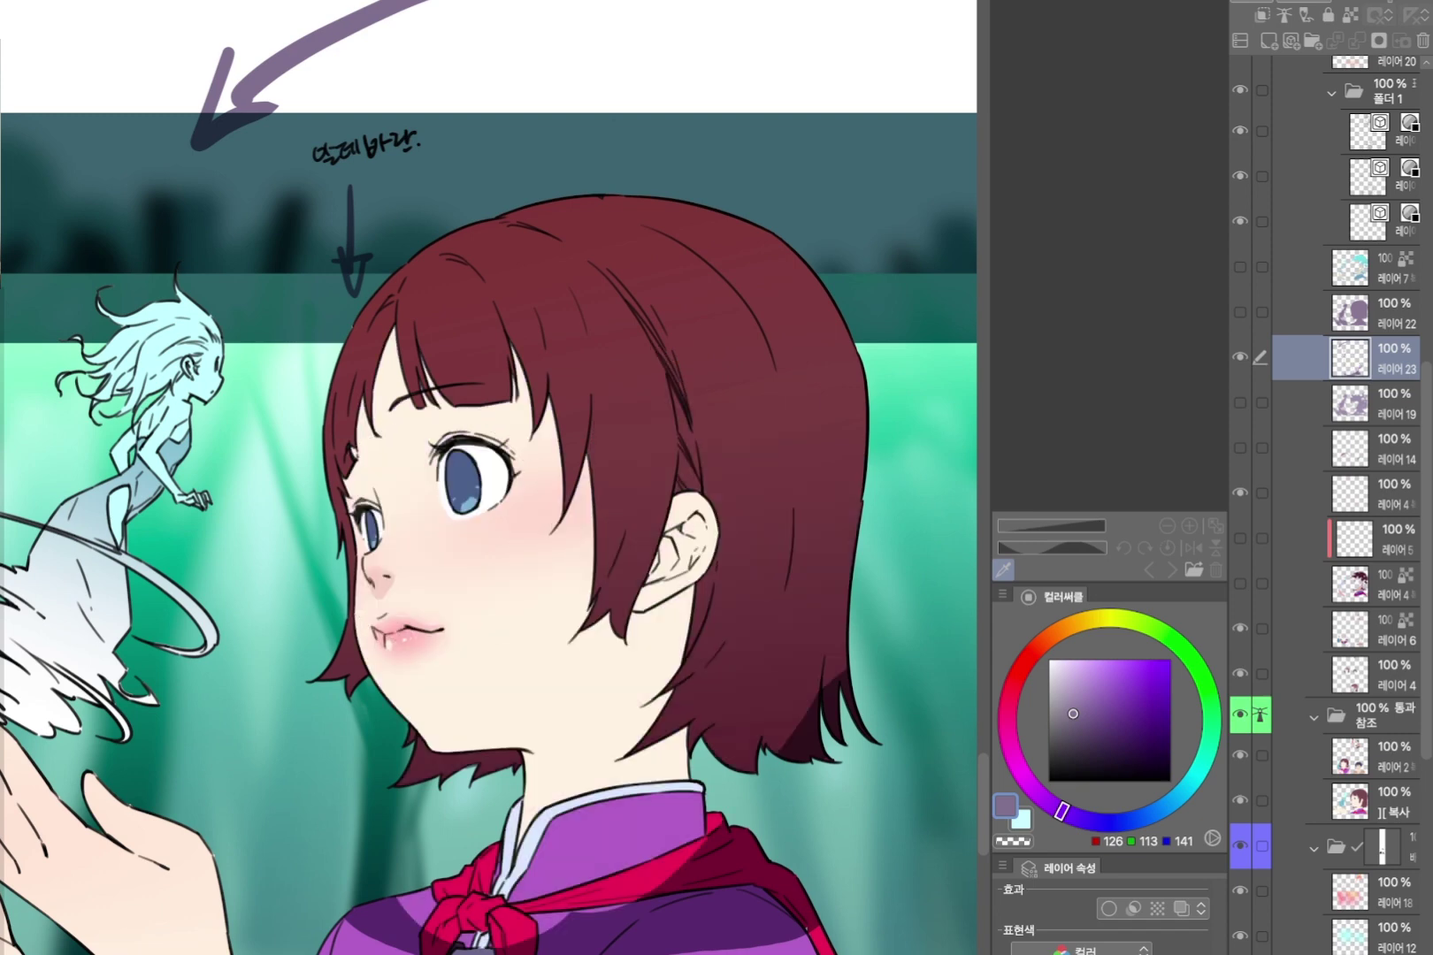
# Paint a muted purple shadow on 레이어 23 from below the fringe across the girl's forehead and both eyes.
pyautogui.hotkey('ctrl', 'd')
pyautogui.moveTo(353, 457)
pyautogui.mouseDown()
pyautogui.moveTo(429, 394)
pyautogui.moveTo(444, 411)
pyautogui.mouseUp()
pyautogui.moveTo(517, 353); pyautogui.dragTo(522, 387)
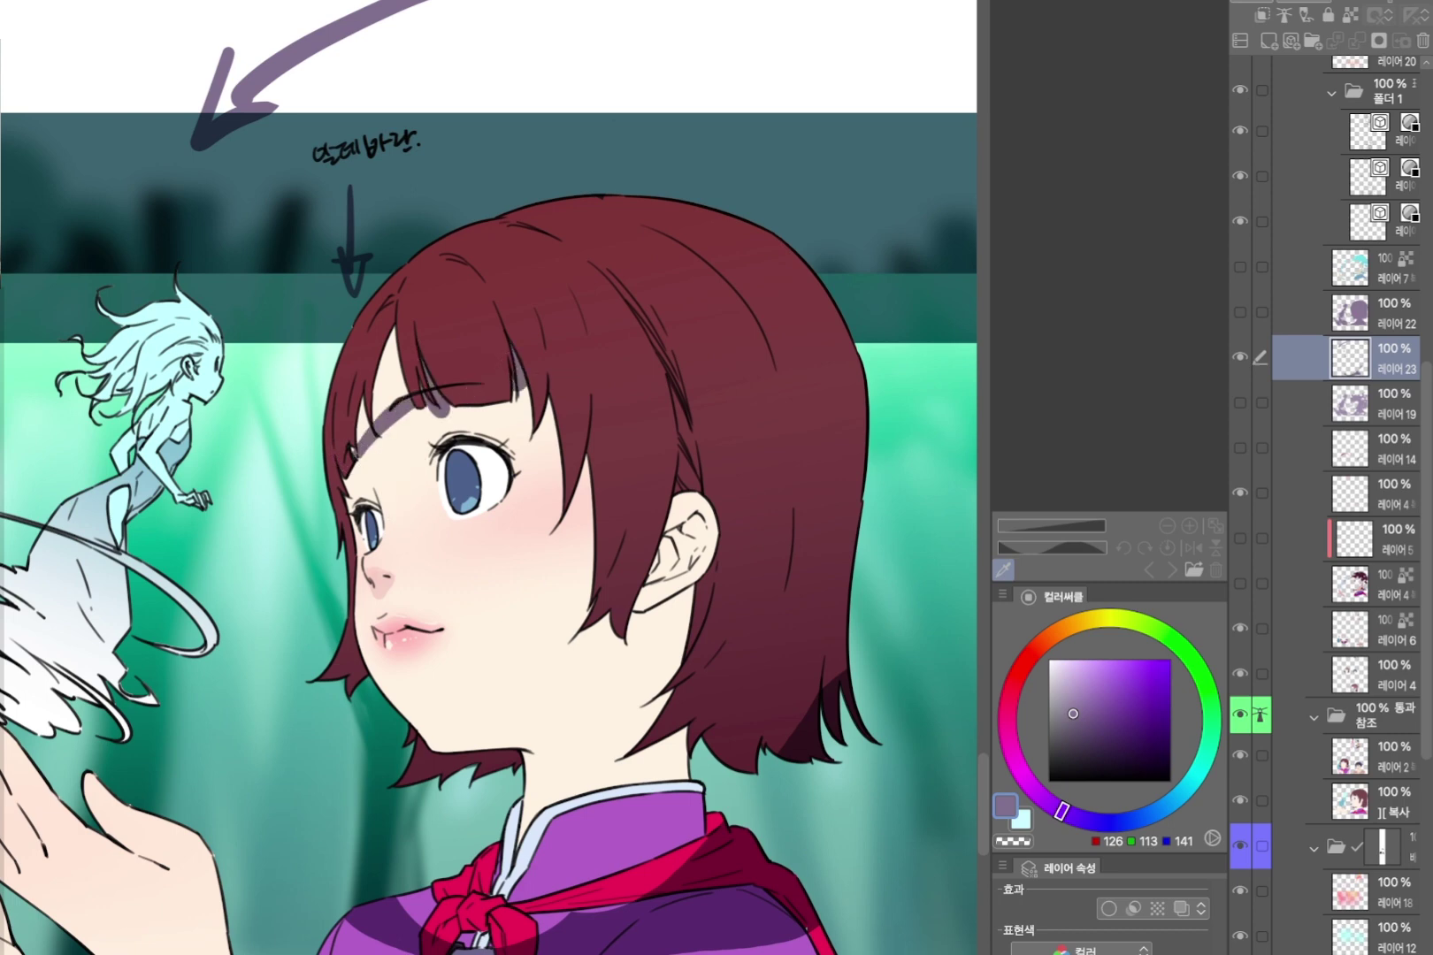
pyautogui.moveTo(386, 527)
pyautogui.mouseDown()
pyautogui.moveTo(459, 504)
pyautogui.moveTo(380, 459)
pyautogui.moveTo(361, 541)
pyautogui.mouseUp()
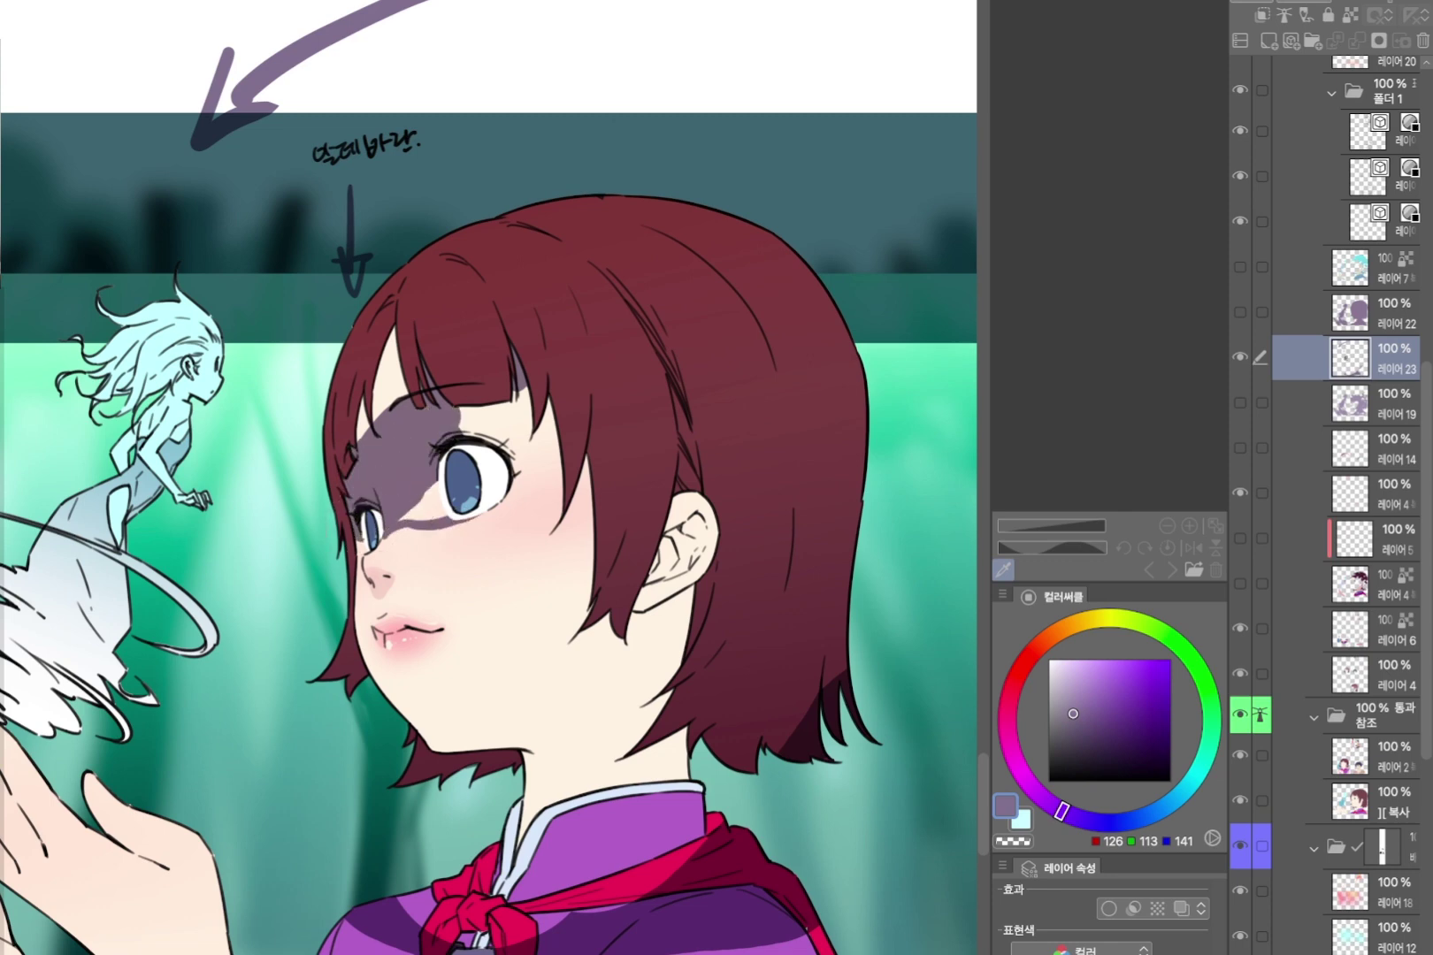
pyautogui.moveTo(351, 552); pyautogui.dragTo(368, 540)
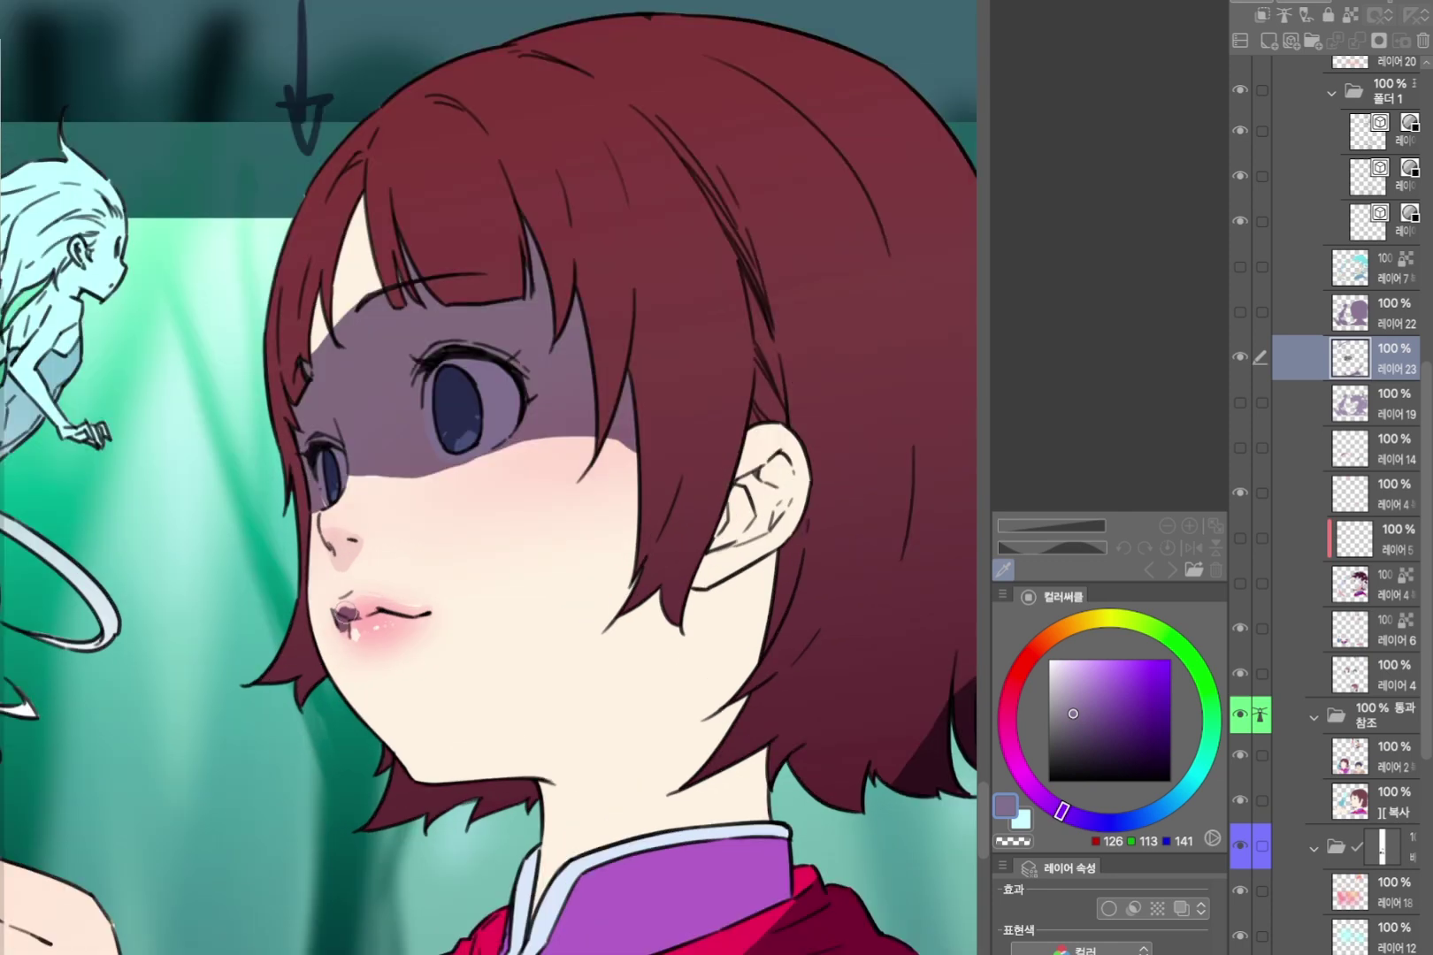
# Shade the lips, outer cheek, ear, jaw and neck in purple, leaving the nose and inner cheek lit with a soft edge.
pyautogui.moveTo(345, 610)
pyautogui.mouseDown()
pyautogui.moveTo(419, 615)
pyautogui.moveTo(350, 638)
pyautogui.moveTo(432, 615)
pyautogui.mouseUp()
pyautogui.moveTo(431, 616); pyautogui.dragTo(347, 647)
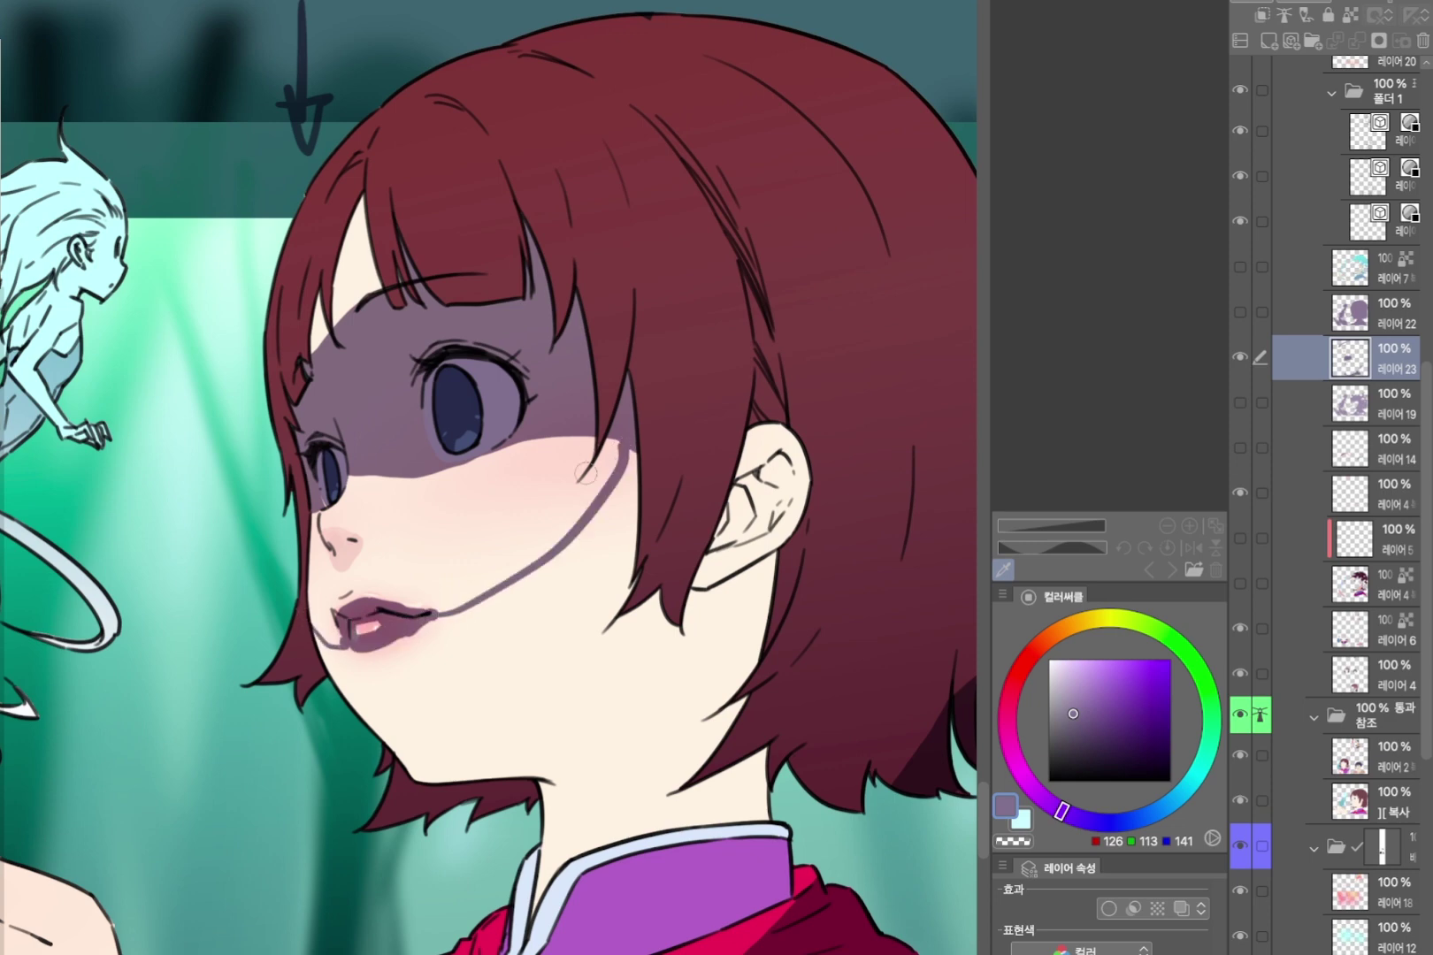
pyautogui.hotkey('ctrl', 'z')
pyautogui.press('w')
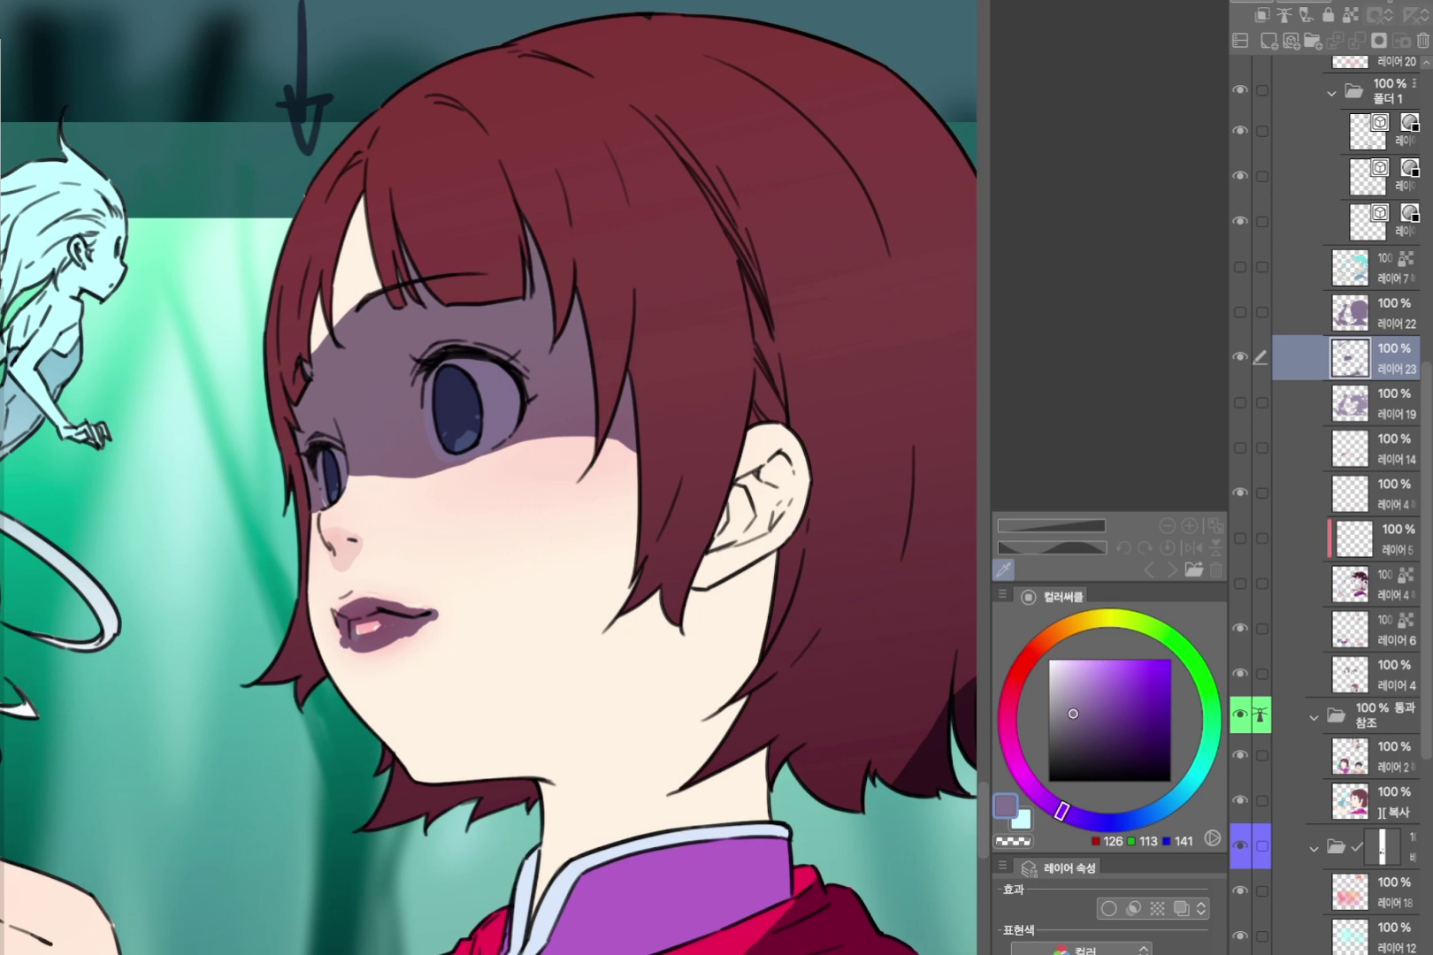
pyautogui.click(482, 639)
pyautogui.hotkey('ctrl', 'd')
pyautogui.moveTo(437, 633)
pyautogui.mouseDown()
pyautogui.moveTo(586, 478)
pyautogui.moveTo(579, 515)
pyautogui.moveTo(503, 614)
pyautogui.moveTo(416, 659)
pyautogui.moveTo(583, 455)
pyautogui.moveTo(575, 416)
pyautogui.moveTo(566, 437)
pyautogui.moveTo(531, 398)
pyautogui.moveTo(353, 772)
pyautogui.moveTo(495, 434)
pyautogui.mouseUp()
pyautogui.hotkey('ctrl', 'z')
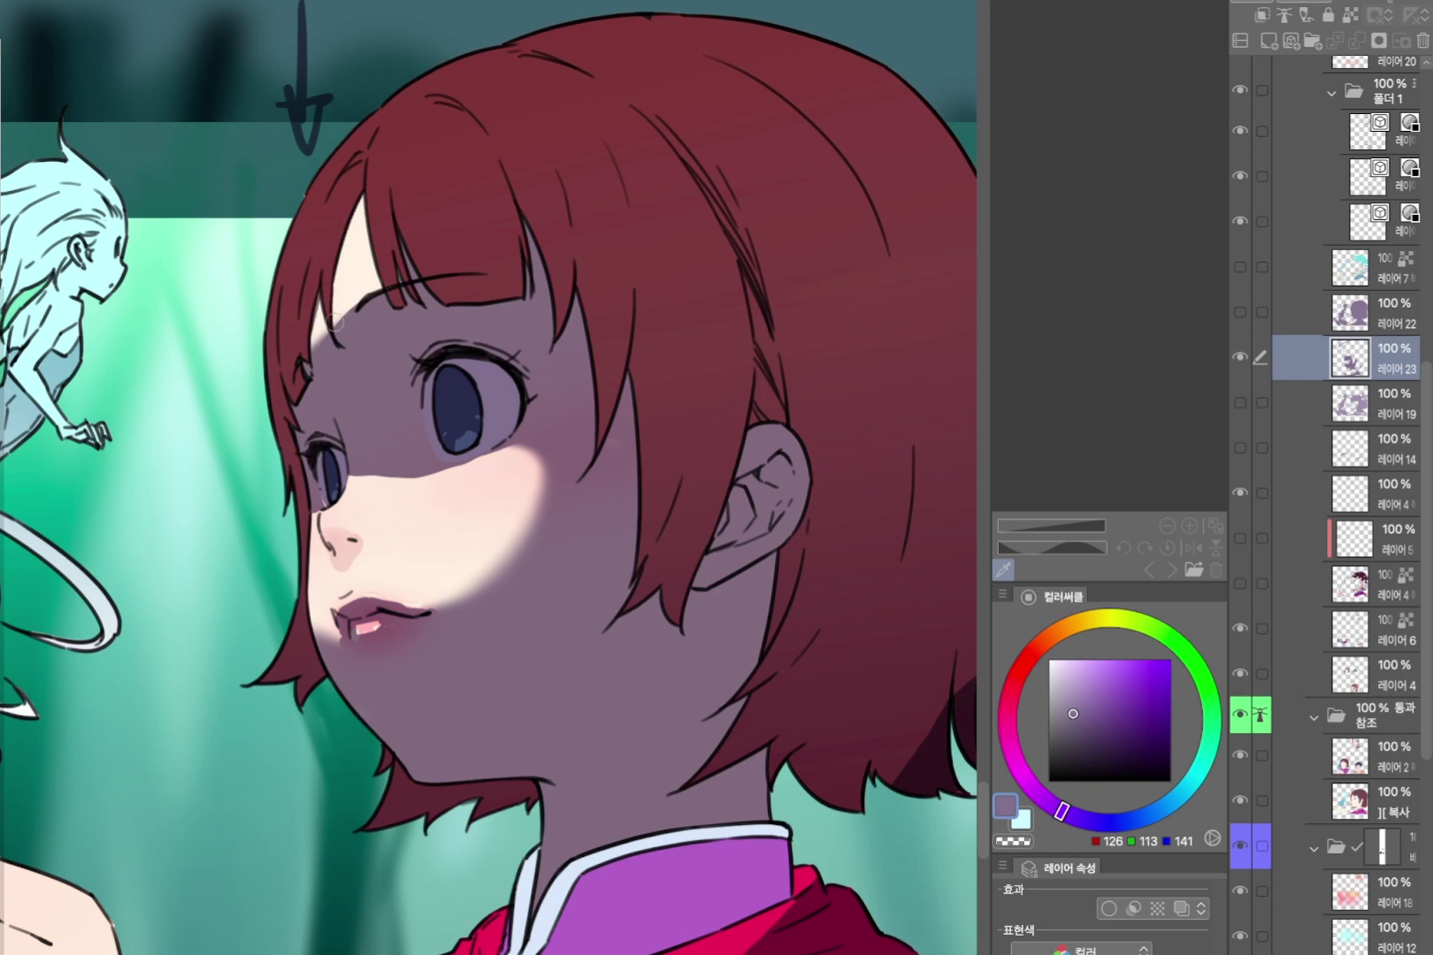
# Add purple shadow below the eyes and under the girl's nose.
pyautogui.scroll(-3, 389, 499)
pyautogui.scroll(3, 500, 522)
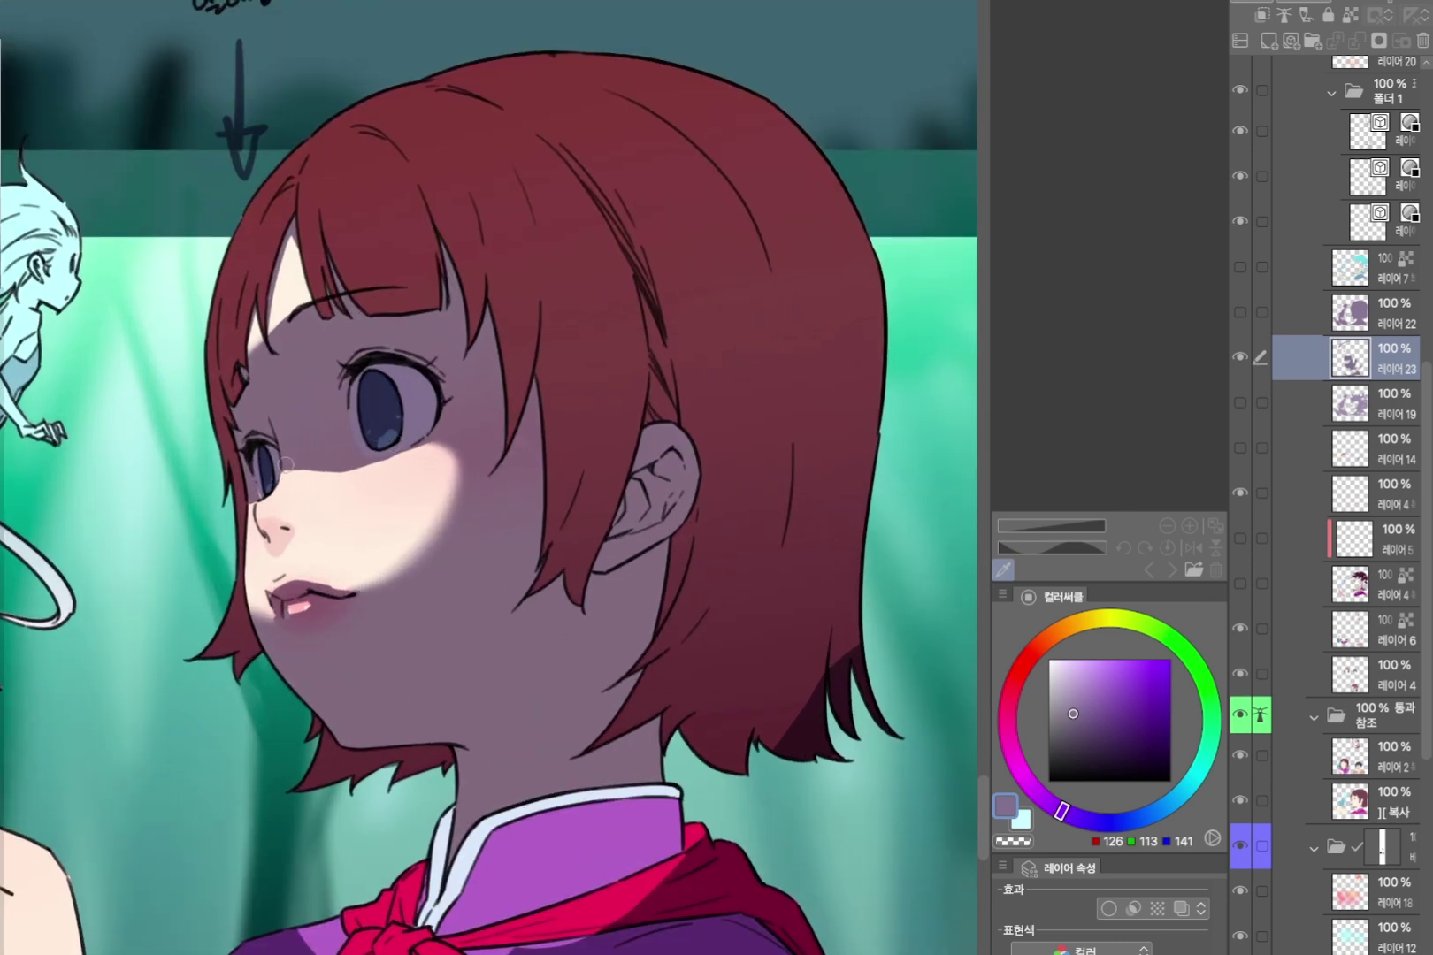
pyautogui.moveTo(302, 466)
pyautogui.mouseDown()
pyautogui.moveTo(367, 465)
pyautogui.moveTo(347, 471)
pyautogui.mouseUp()
pyautogui.moveTo(264, 522); pyautogui.dragTo(281, 545)
# Draw a second downward arrow slanting toward the fringe, and clear the arrows and face shading from 레이어 23.
pyautogui.moveTo(169, 116)
pyautogui.mouseDown()
pyautogui.moveTo(120, 130)
pyautogui.moveTo(198, 229)
pyautogui.moveTo(245, 377)
pyautogui.mouseUp()
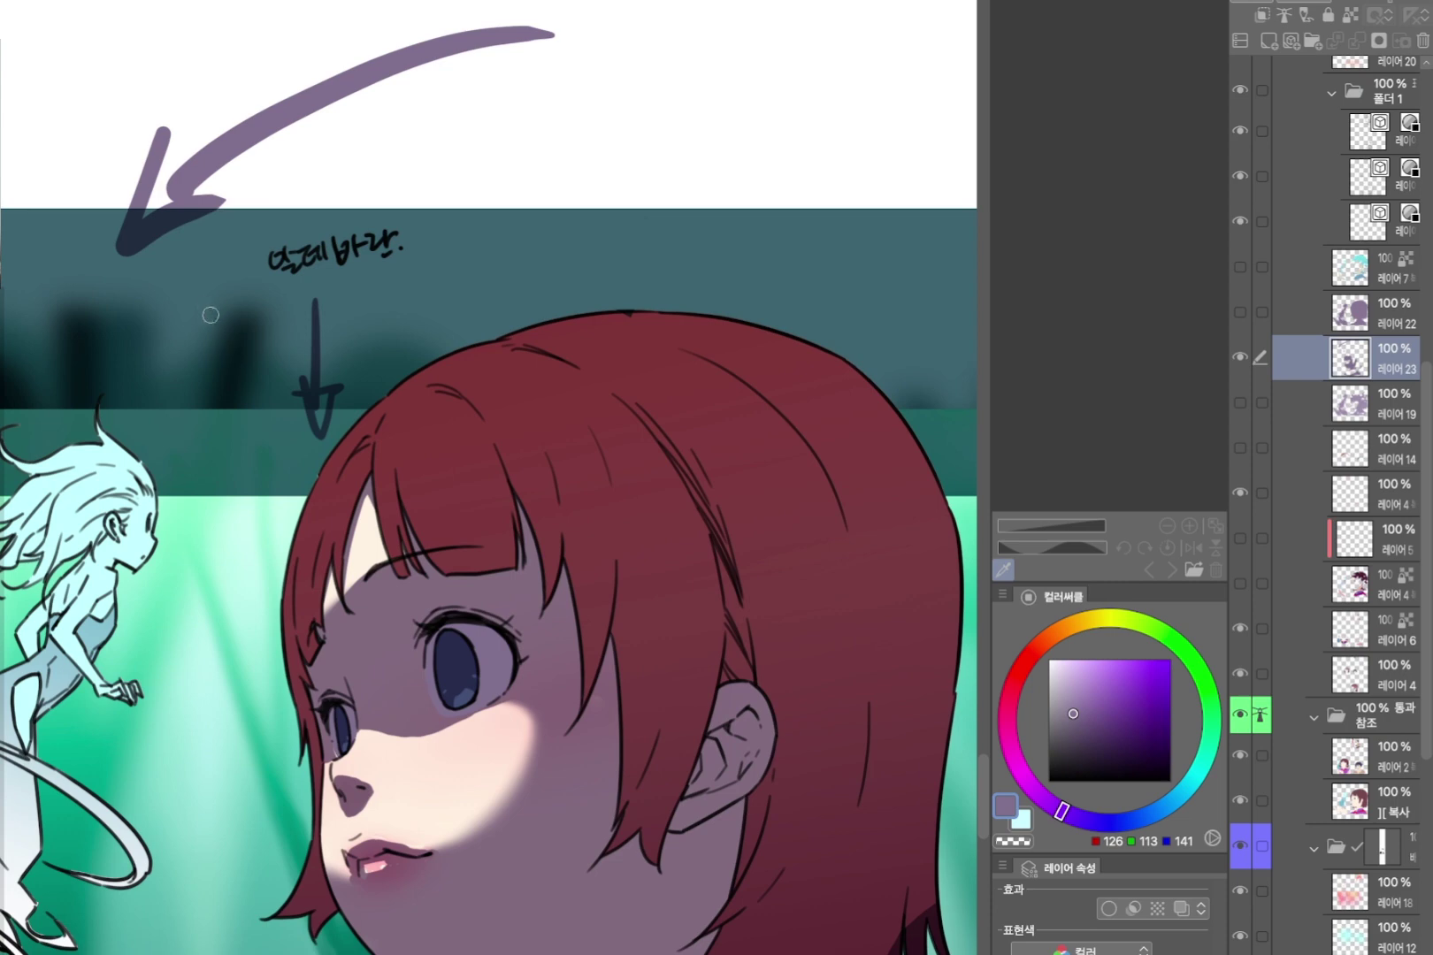
pyautogui.moveTo(211, 315)
pyautogui.mouseDown()
pyautogui.moveTo(251, 478)
pyautogui.moveTo(236, 485)
pyautogui.moveTo(274, 510)
pyautogui.moveTo(253, 488)
pyautogui.mouseUp()
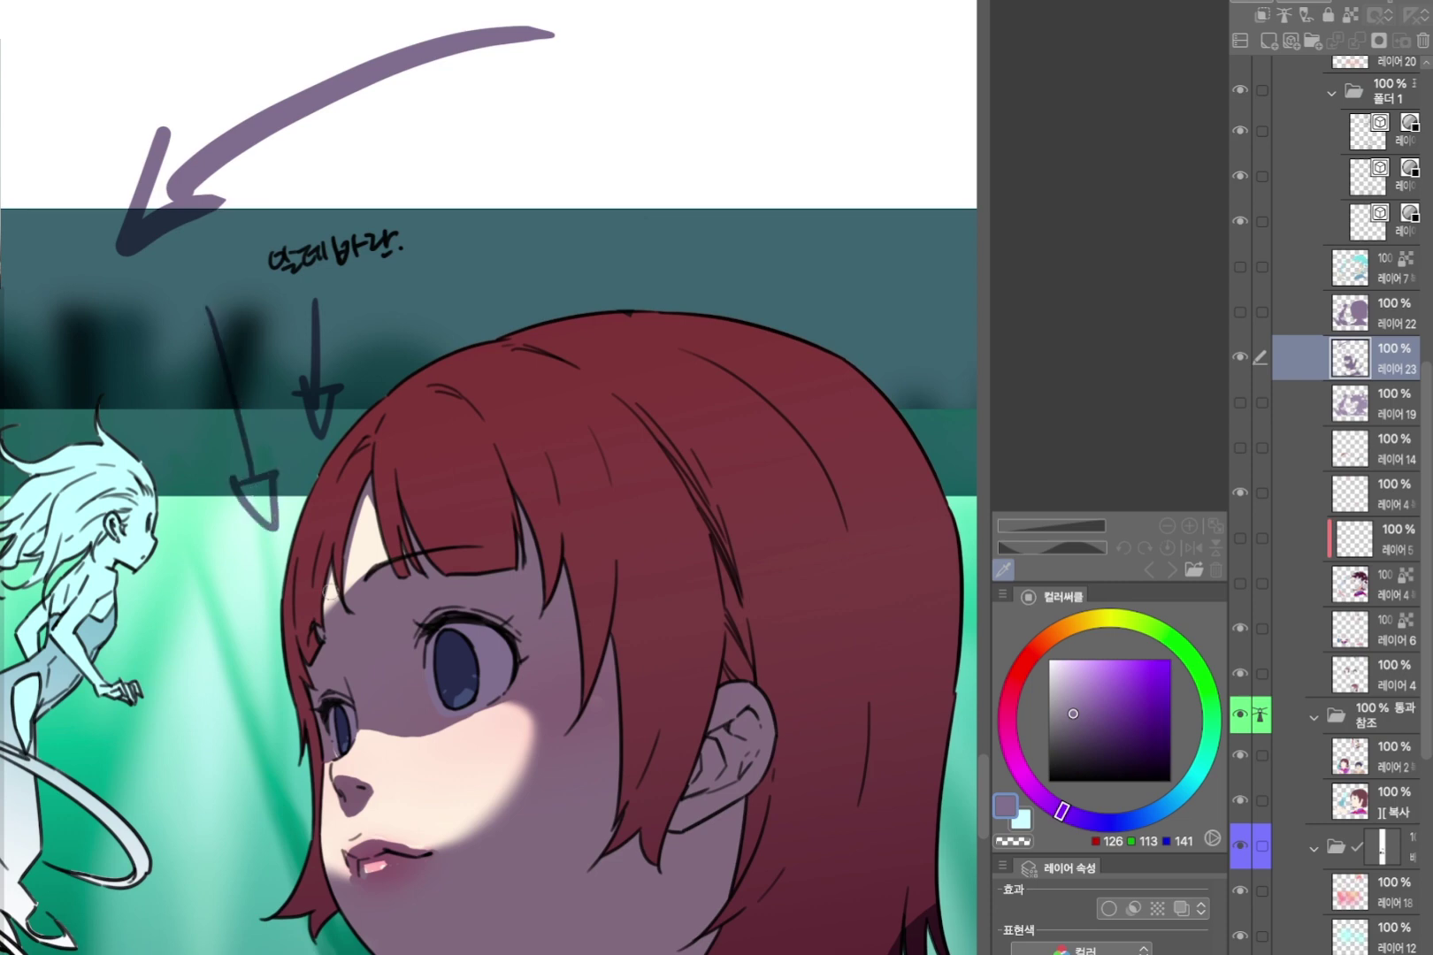
pyautogui.hotkey('ctrl', 'z')
pyautogui.hotkey('ctrl', 'z')
# Draw two upward arrows in front of the girl's neck to mark light rising from below.
pyautogui.scroll(-5, 582, 483)
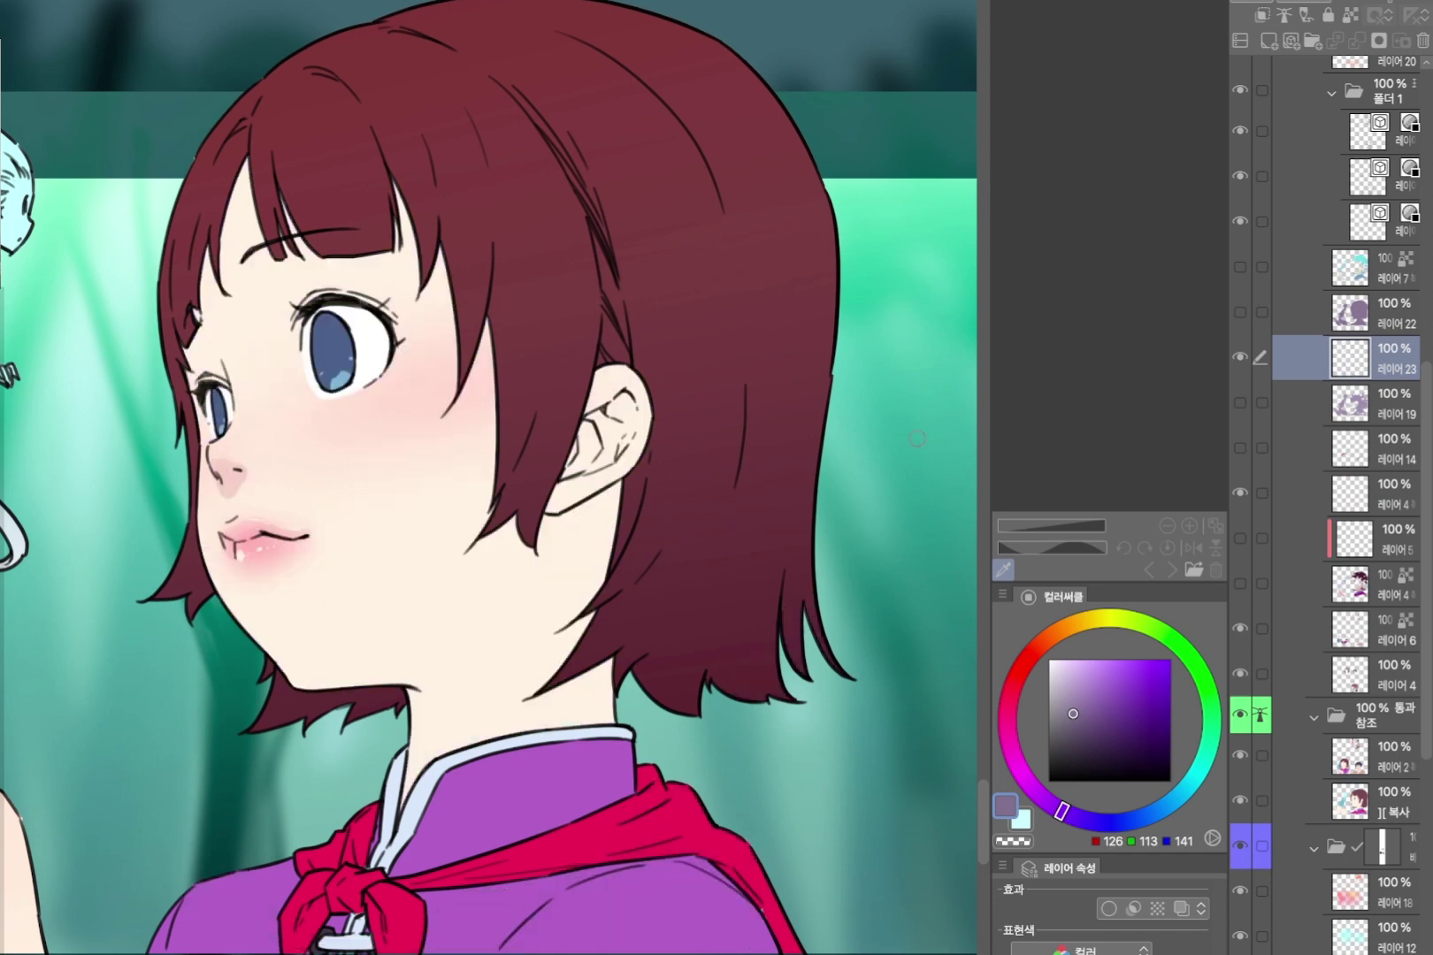
pyautogui.scroll(3, 487, 477)
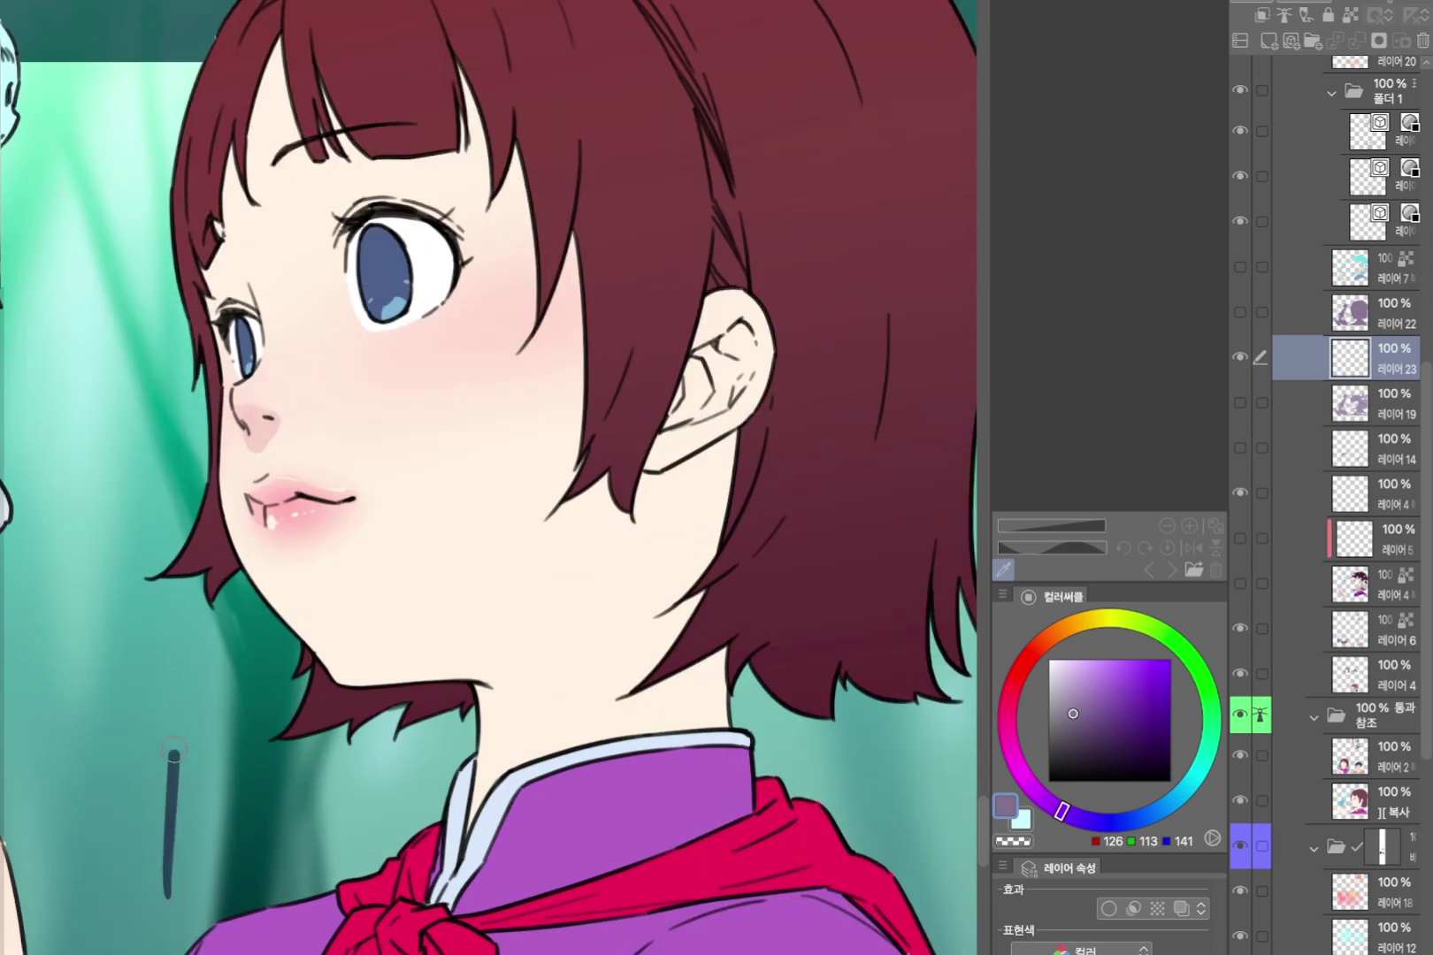
pyautogui.moveTo(163, 897); pyautogui.dragTo(179, 708)
pyautogui.moveTo(152, 761); pyautogui.dragTo(203, 765)
pyautogui.moveTo(4, 652)
pyautogui.mouseDown()
pyautogui.moveTo(47, 667)
pyautogui.moveTo(42, 642)
pyautogui.moveTo(20, 633)
pyautogui.moveTo(70, 652)
pyautogui.mouseUp()
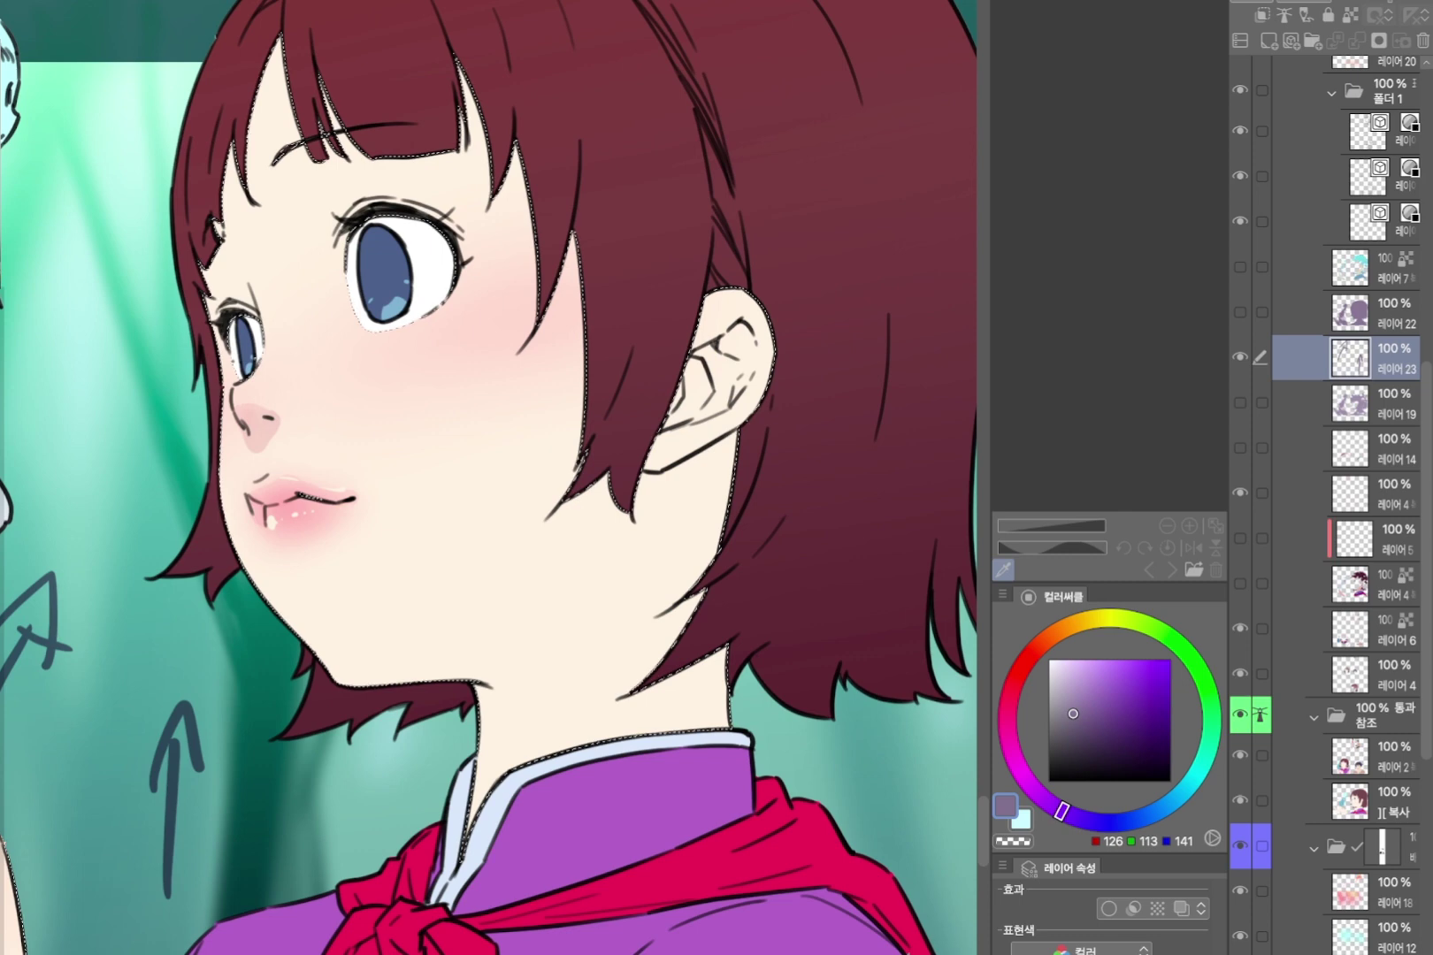
# Outline lit areas under the jaw, below the lower lip and around the nose, and fill the surrounding face and neck with purple shadow.
pyautogui.moveTo(536, 523); pyautogui.dragTo(467, 539)
pyautogui.moveTo(257, 695)
pyautogui.mouseDown()
pyautogui.moveTo(520, 537)
pyautogui.moveTo(405, 688)
pyautogui.mouseUp()
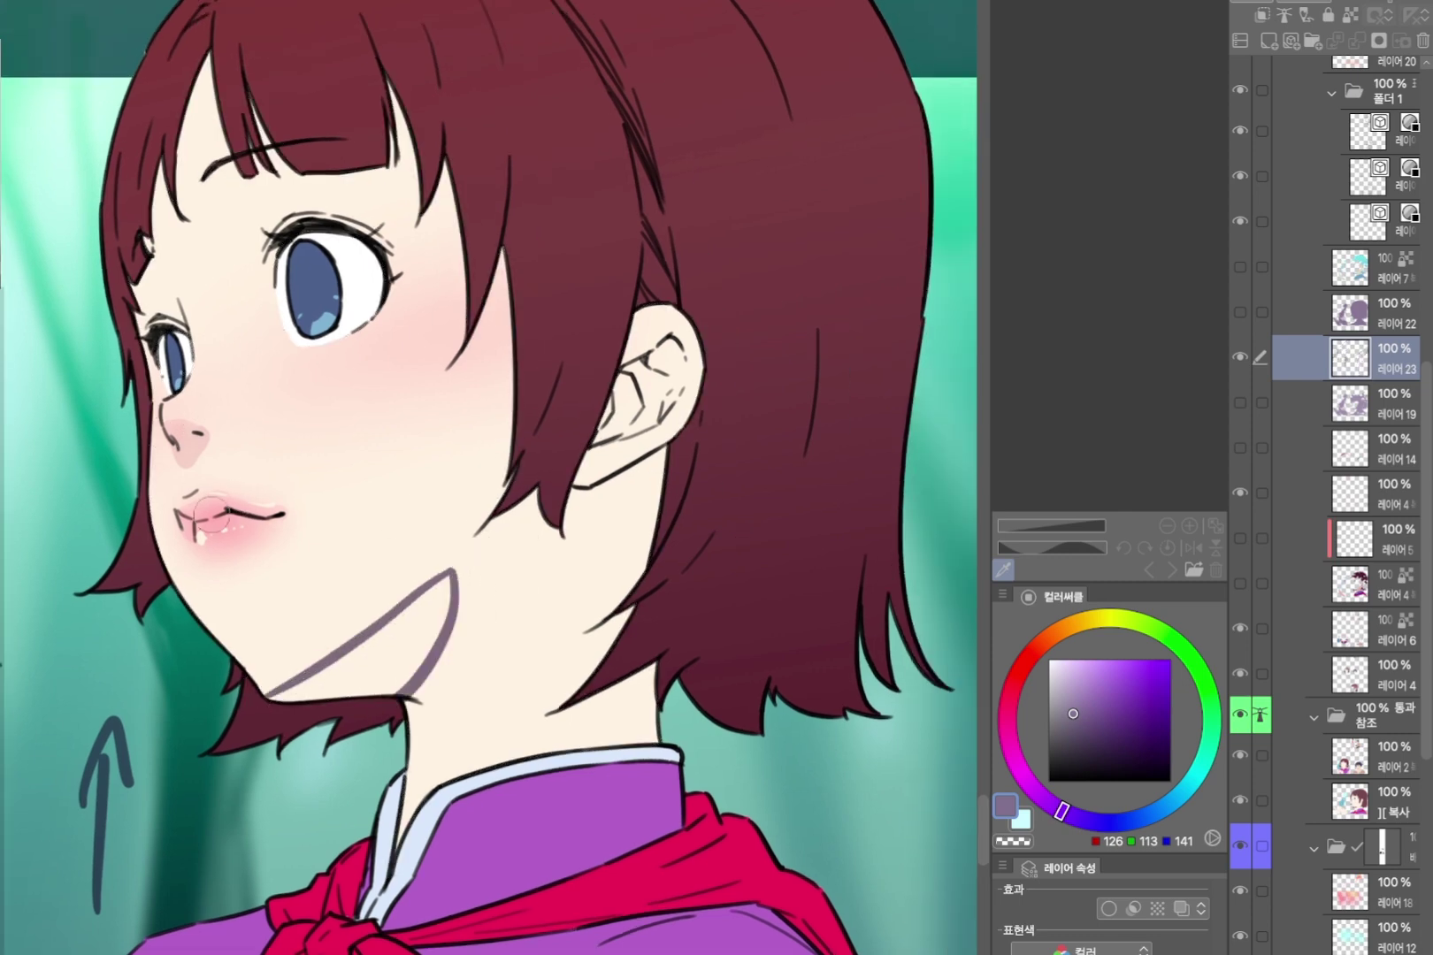
pyautogui.moveTo(215, 543)
pyautogui.mouseDown()
pyautogui.moveTo(250, 540)
pyautogui.moveTo(231, 562)
pyautogui.moveTo(210, 557)
pyautogui.mouseUp()
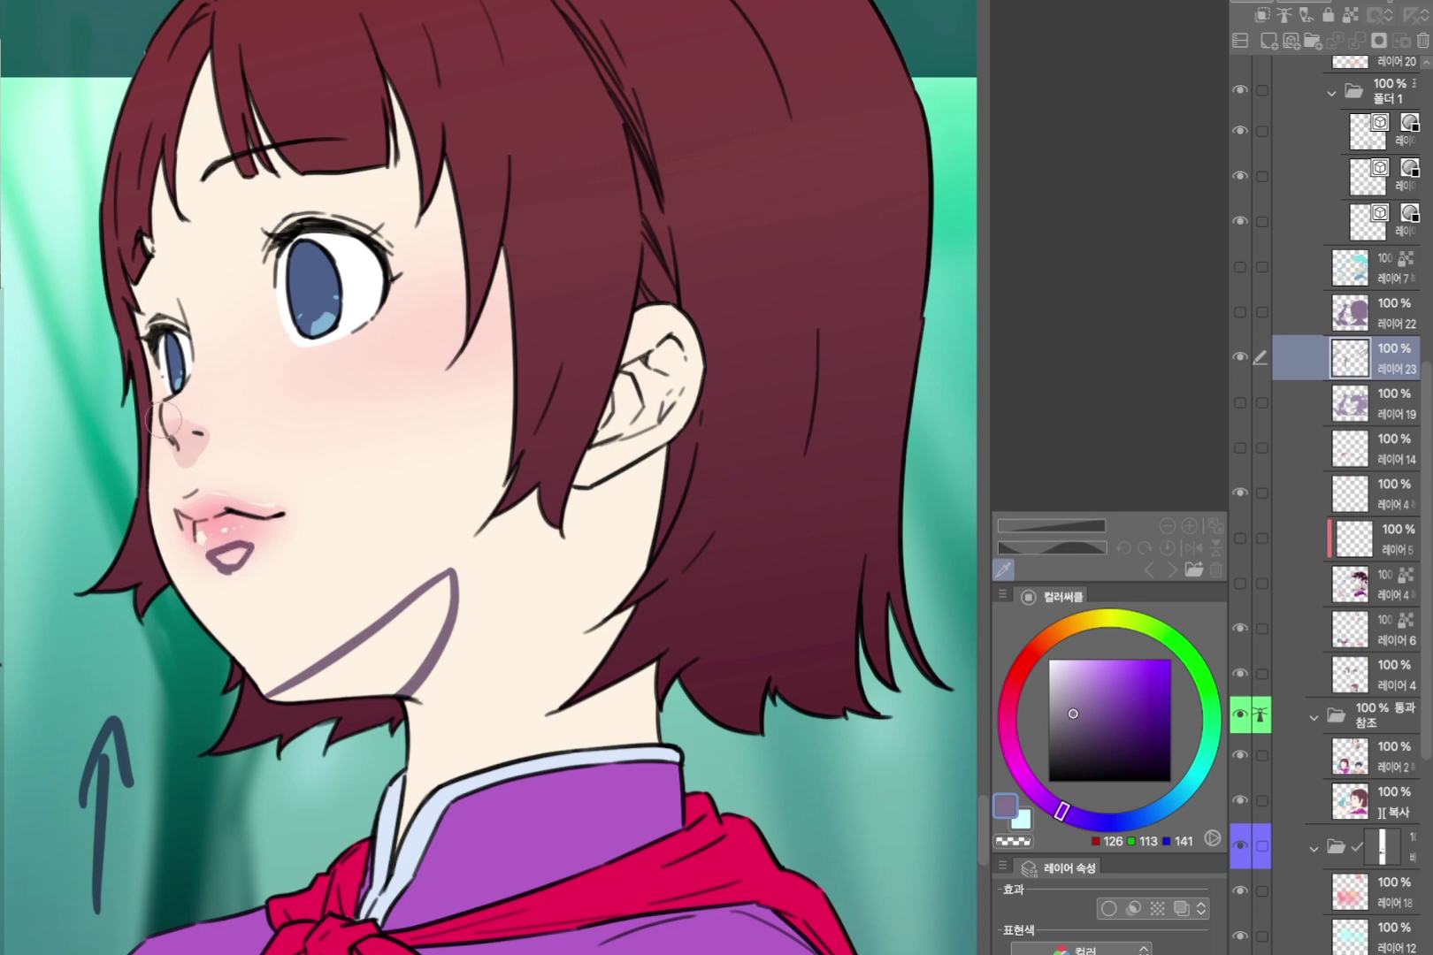
pyautogui.moveTo(162, 409); pyautogui.dragTo(204, 424)
pyautogui.hotkey('ctrl', 'z')
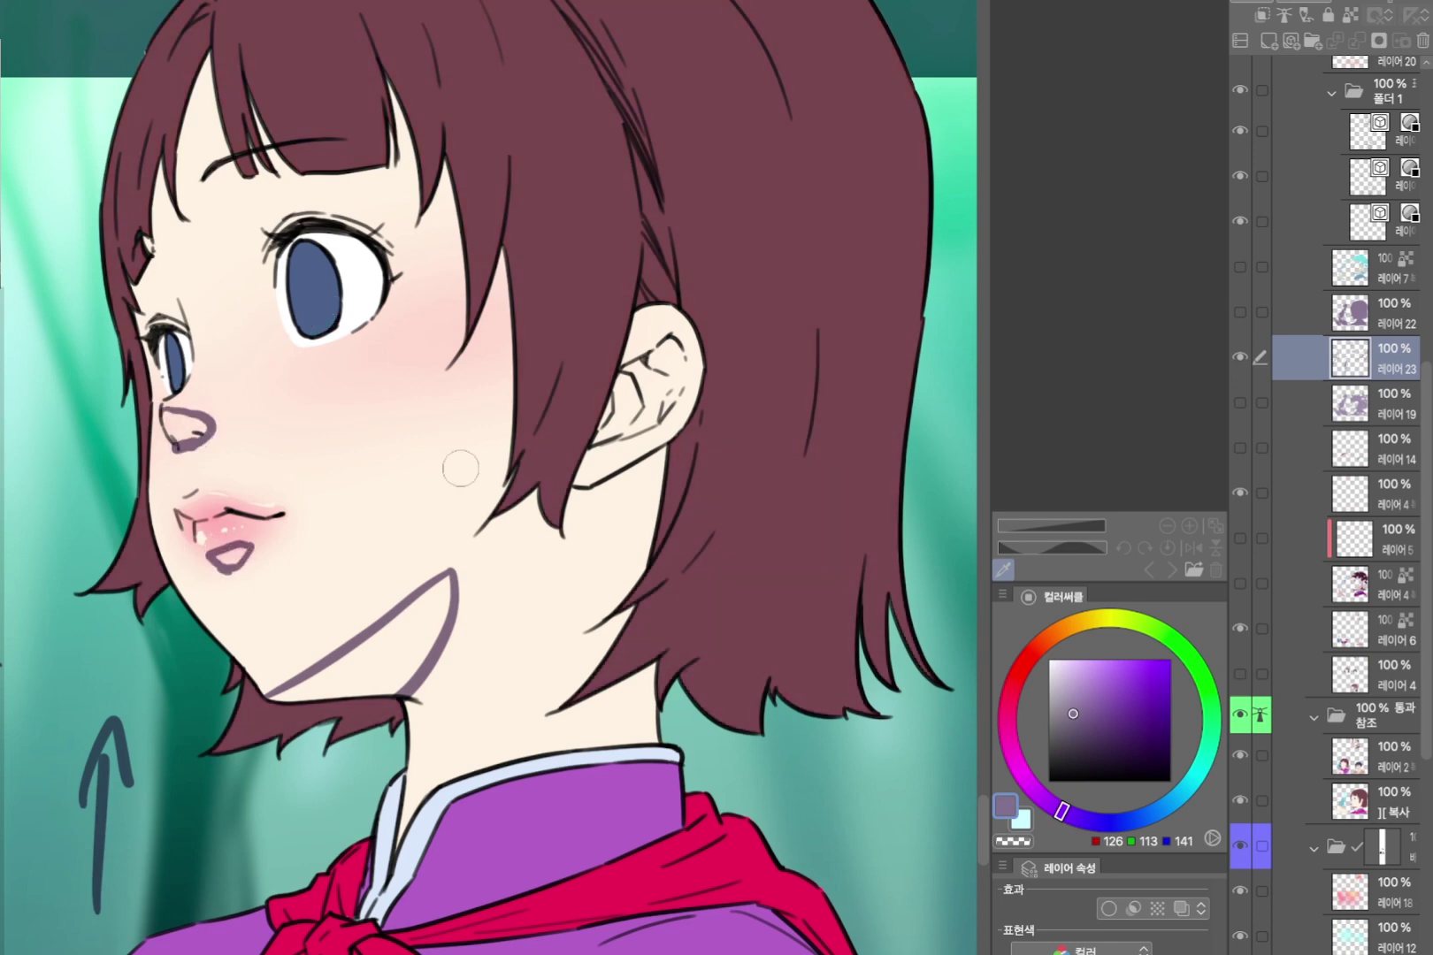
pyautogui.click(412, 476)
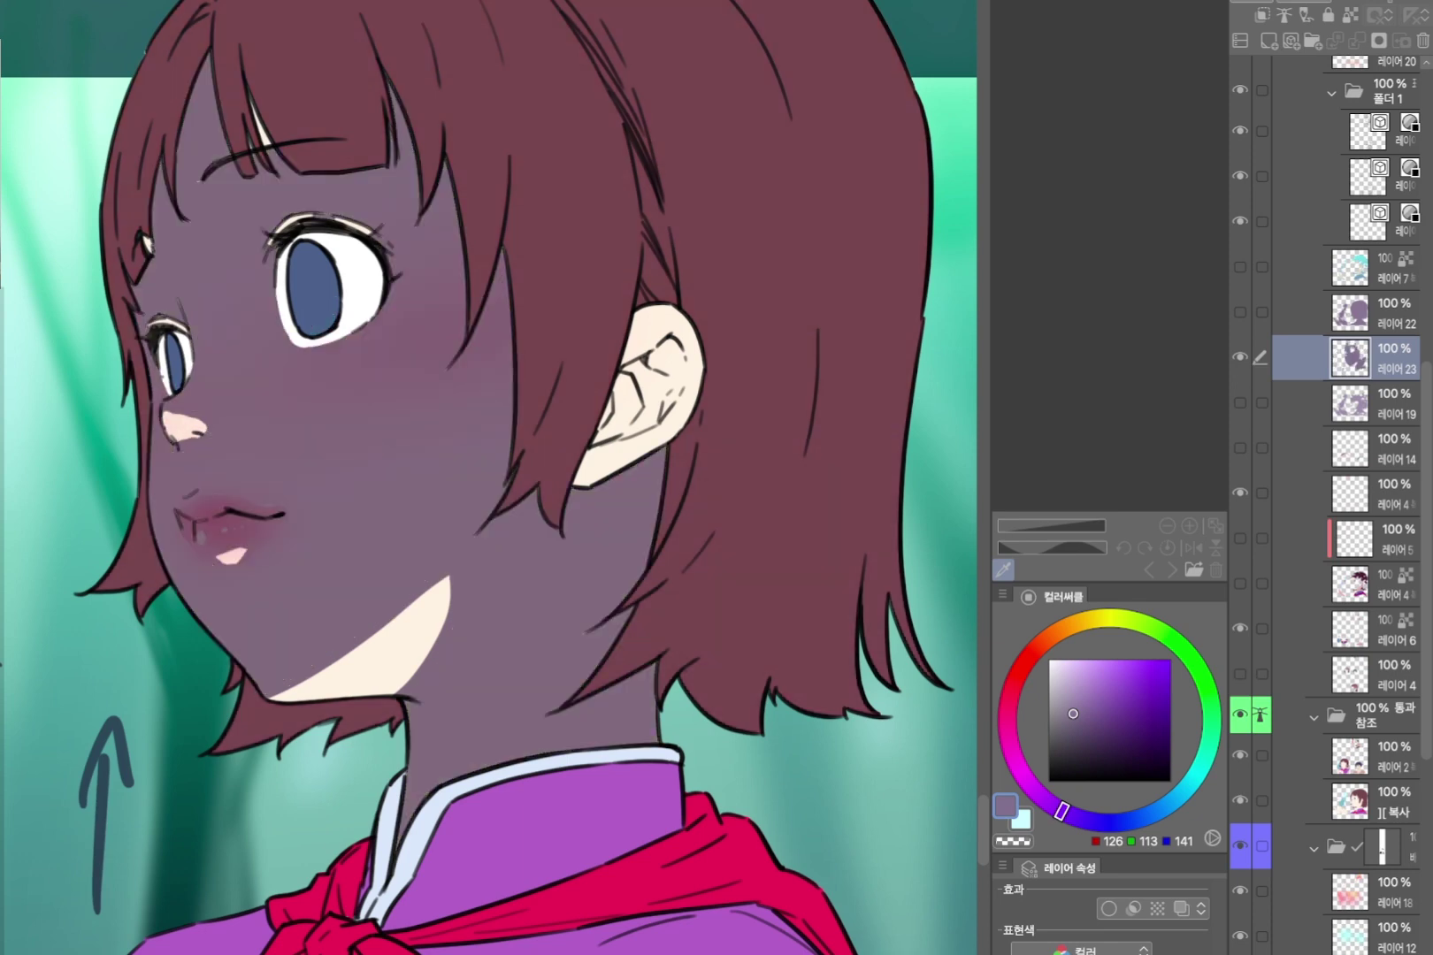
# Cover the hair, eyes and ear with purple shadow using a larger brush, and add a short stroke between the upward arrows.
pyautogui.press(']')
pyautogui.moveTo(183, 362); pyautogui.dragTo(166, 320)
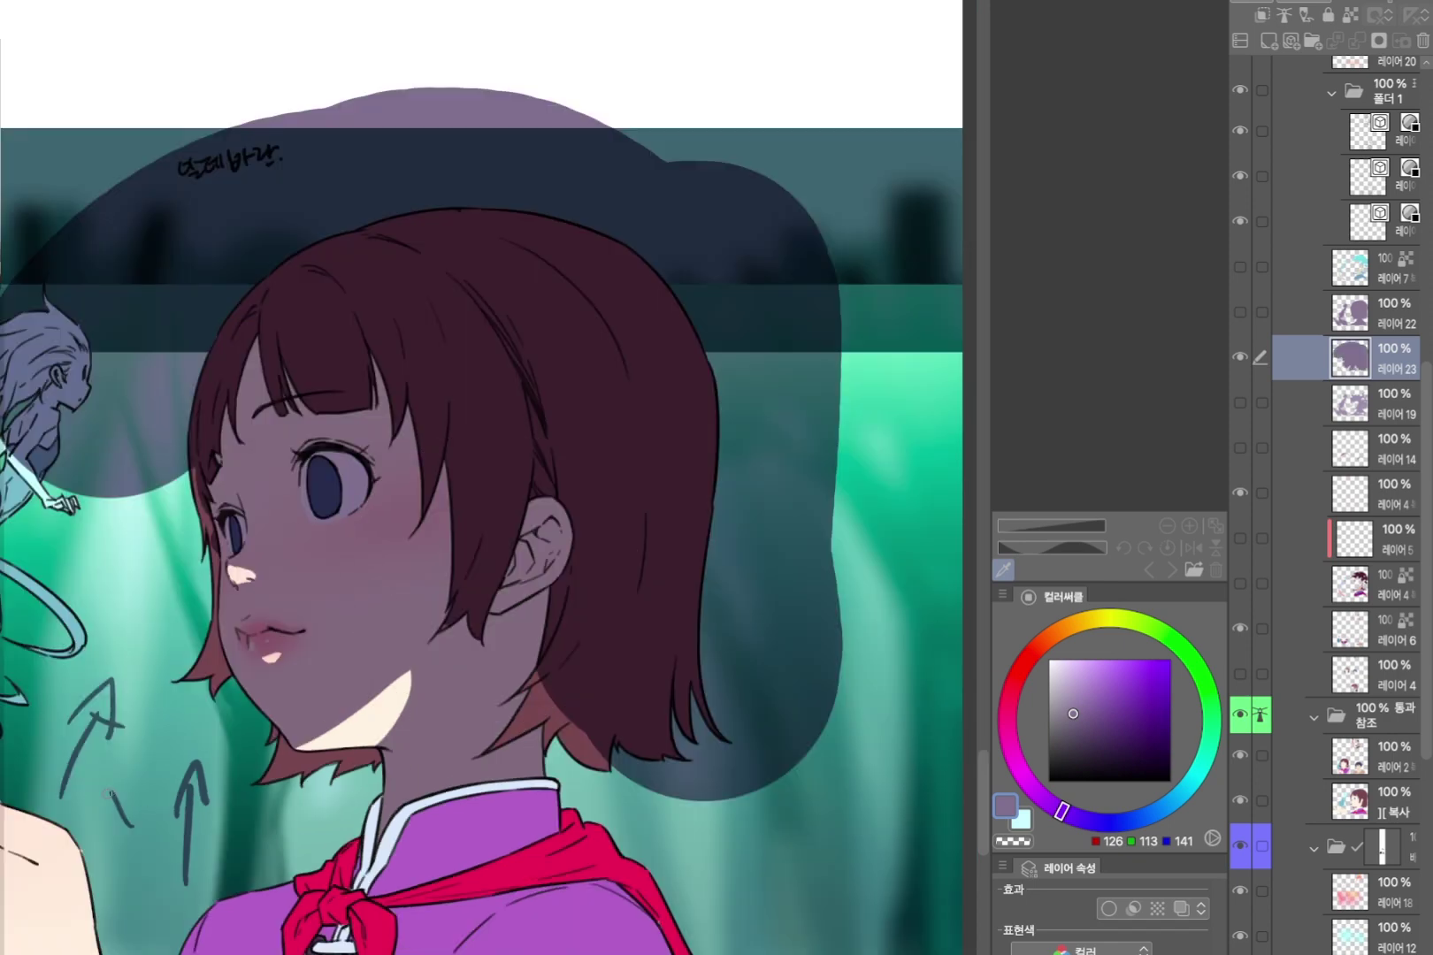
pyautogui.moveTo(102, 788); pyautogui.dragTo(151, 723)
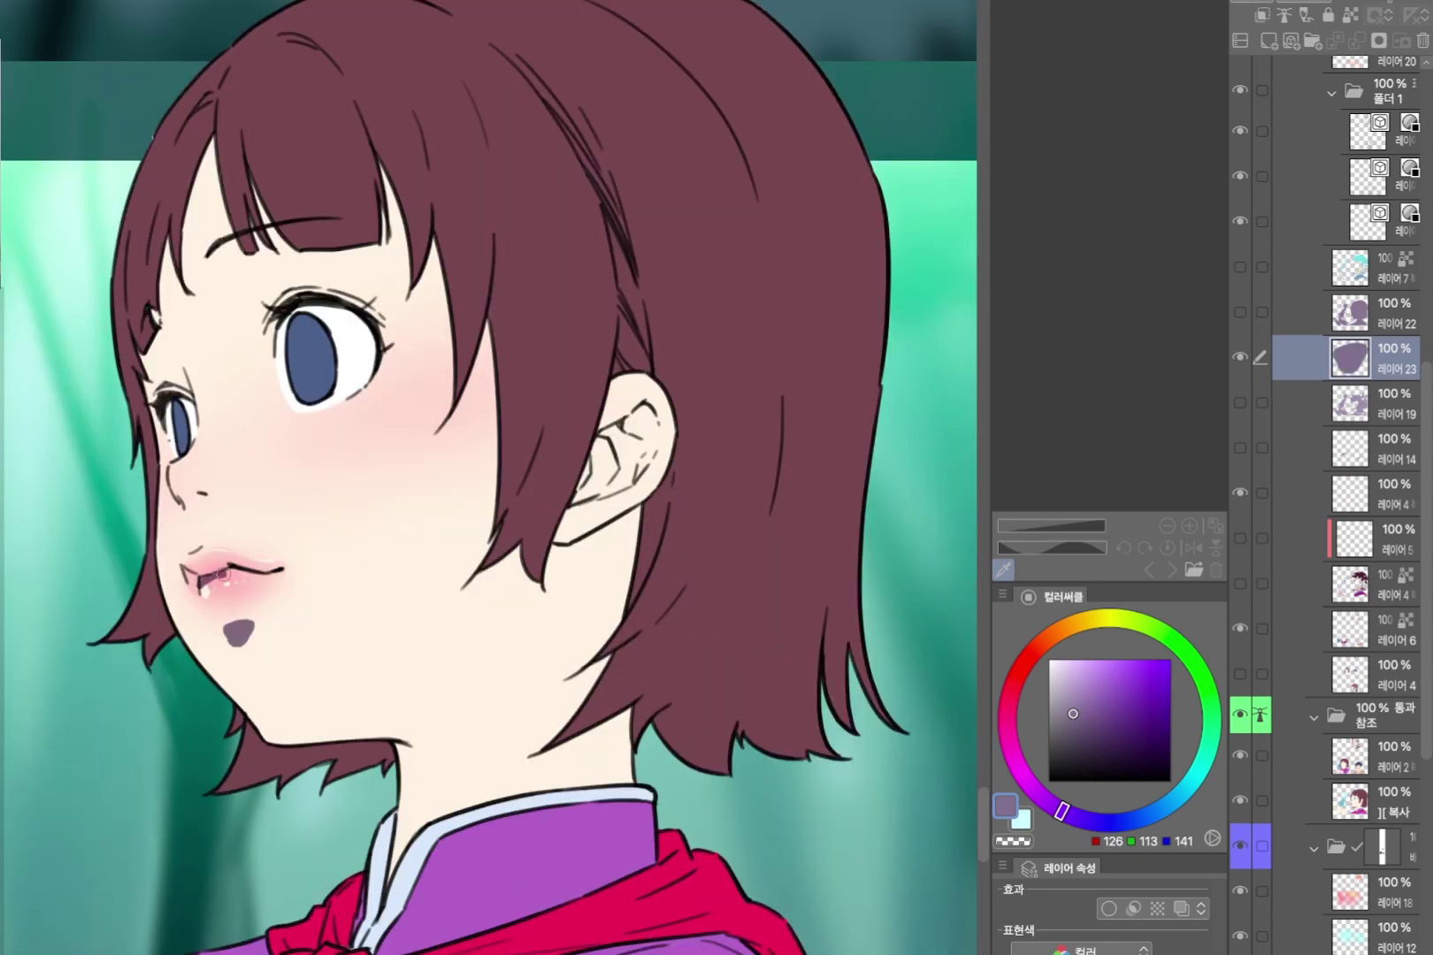
# Paint small purple shadow patches on the lips, above the upper lip and at the side of the nose bridge.
pyautogui.moveTo(222, 575); pyautogui.dragTo(252, 570)
pyautogui.moveTo(184, 557)
pyautogui.mouseDown()
pyautogui.moveTo(208, 538)
pyautogui.moveTo(229, 547)
pyautogui.mouseUp()
pyautogui.hotkey('ctrl', 'z')
pyautogui.moveTo(170, 466)
pyautogui.mouseDown()
pyautogui.moveTo(222, 476)
pyautogui.moveTo(208, 438)
pyautogui.moveTo(204, 465)
pyautogui.mouseUp()
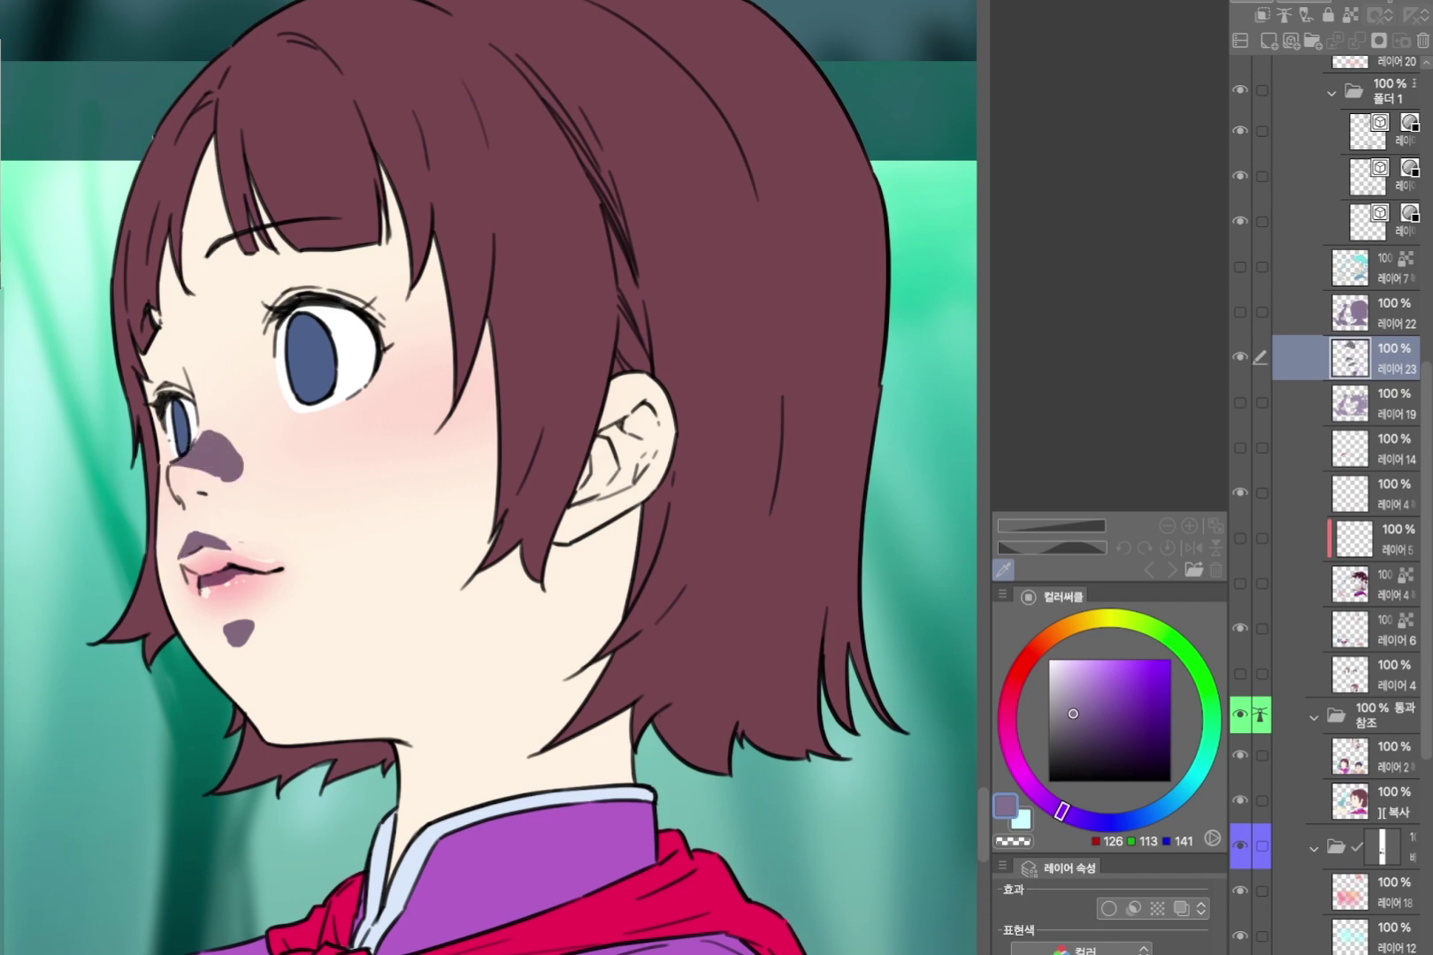
pyautogui.moveTo(488, 477); pyautogui.dragTo(490, 517)
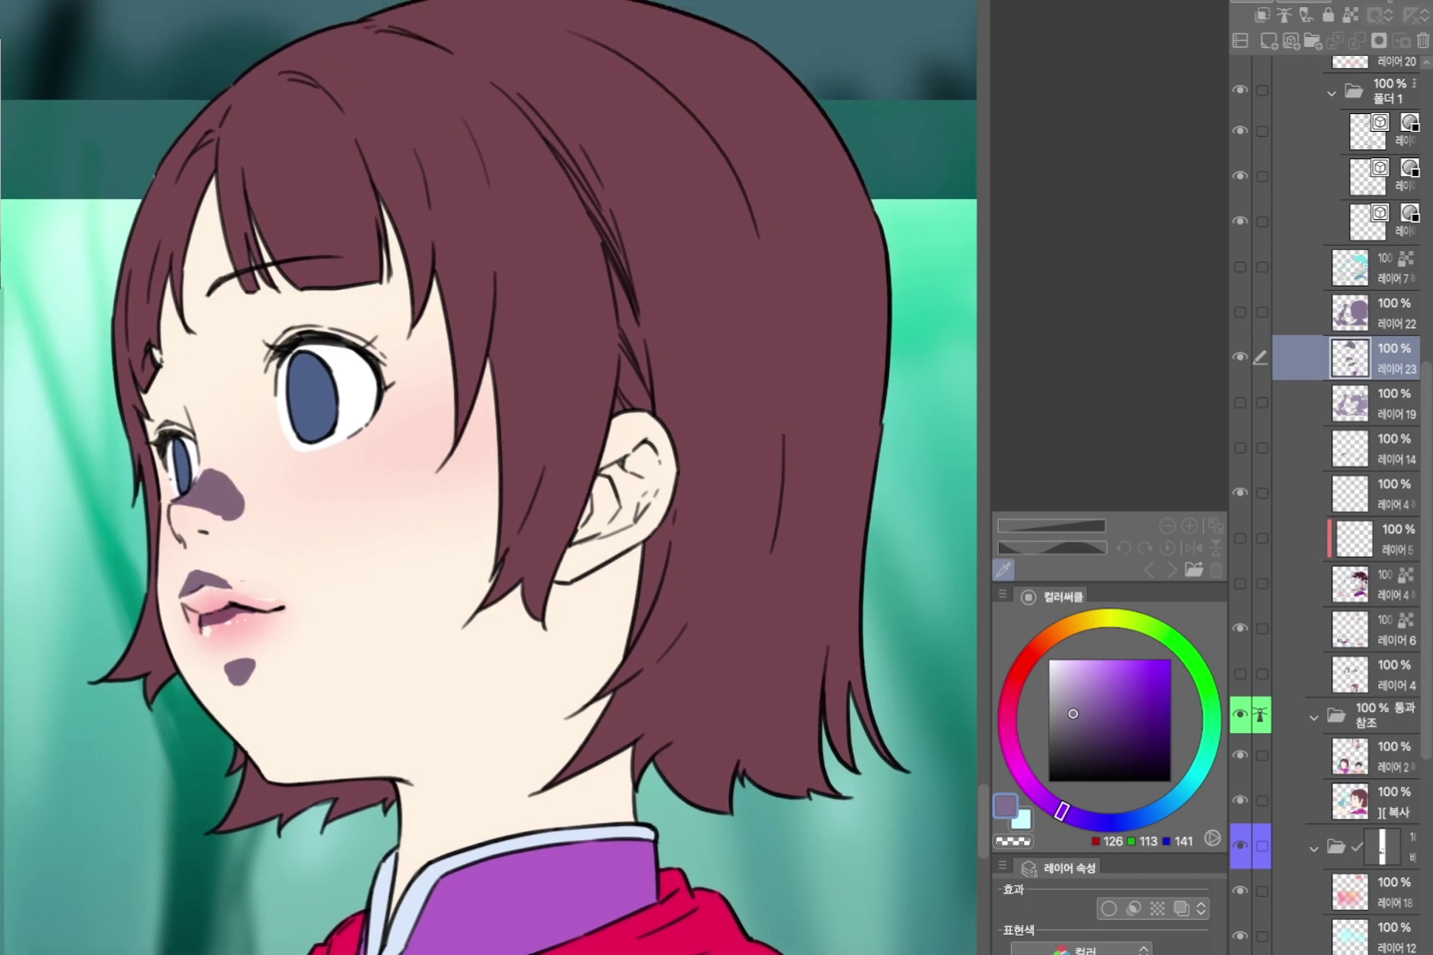
pyautogui.moveTo(287, 279)
pyautogui.mouseDown()
pyautogui.moveTo(251, 281)
pyautogui.moveTo(161, 356)
pyautogui.mouseUp()
pyautogui.moveTo(382, 216)
pyautogui.mouseDown()
pyautogui.moveTo(405, 263)
pyautogui.moveTo(102, 294)
pyautogui.mouseUp()
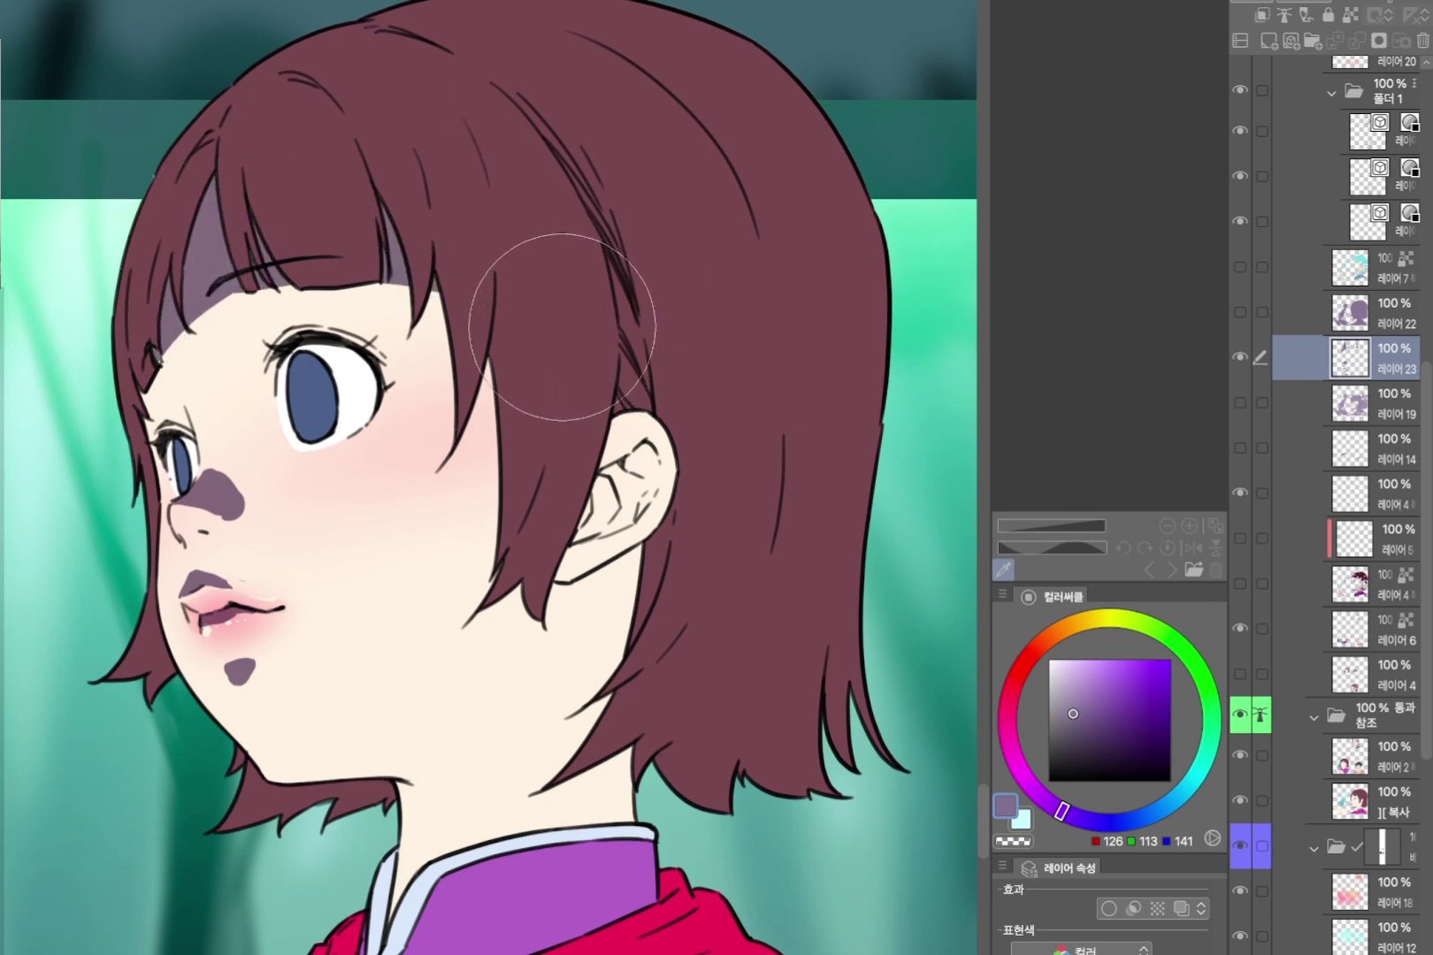
pyautogui.hotkey('ctrl', 'z')
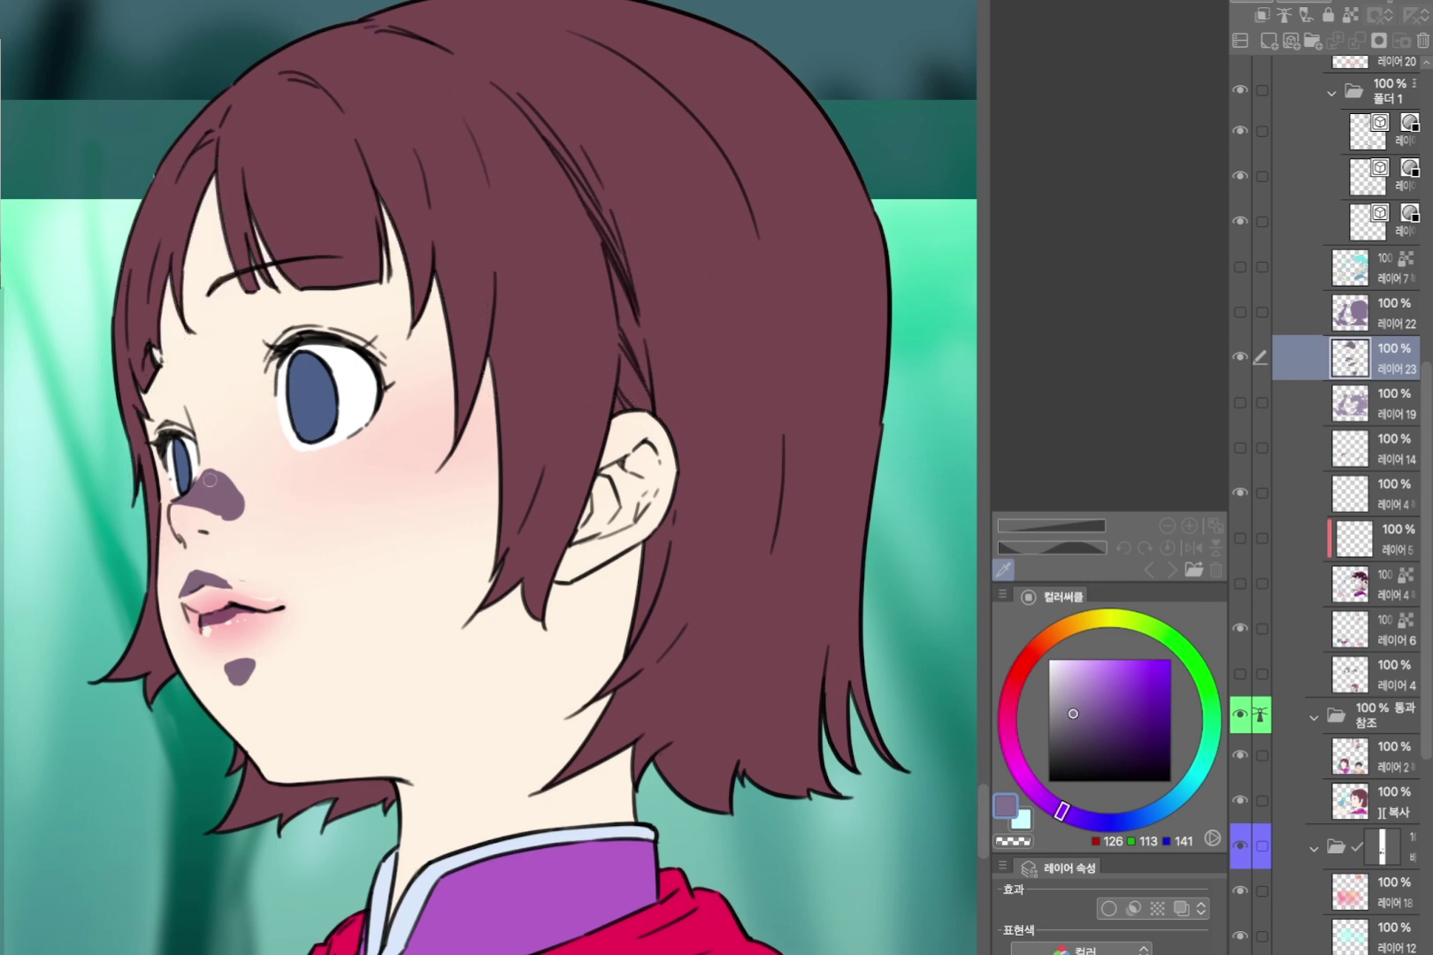
# Draw a shadow edge from the nose under the near eye to the side hair, and fill the face above it with purple.
pyautogui.moveTo(235, 513)
pyautogui.mouseDown()
pyautogui.moveTo(228, 471)
pyautogui.moveTo(240, 497)
pyautogui.moveTo(243, 479)
pyautogui.moveTo(245, 495)
pyautogui.moveTo(291, 455)
pyautogui.moveTo(497, 449)
pyautogui.mouseUp()
pyautogui.hotkey('ctrl', 'z')
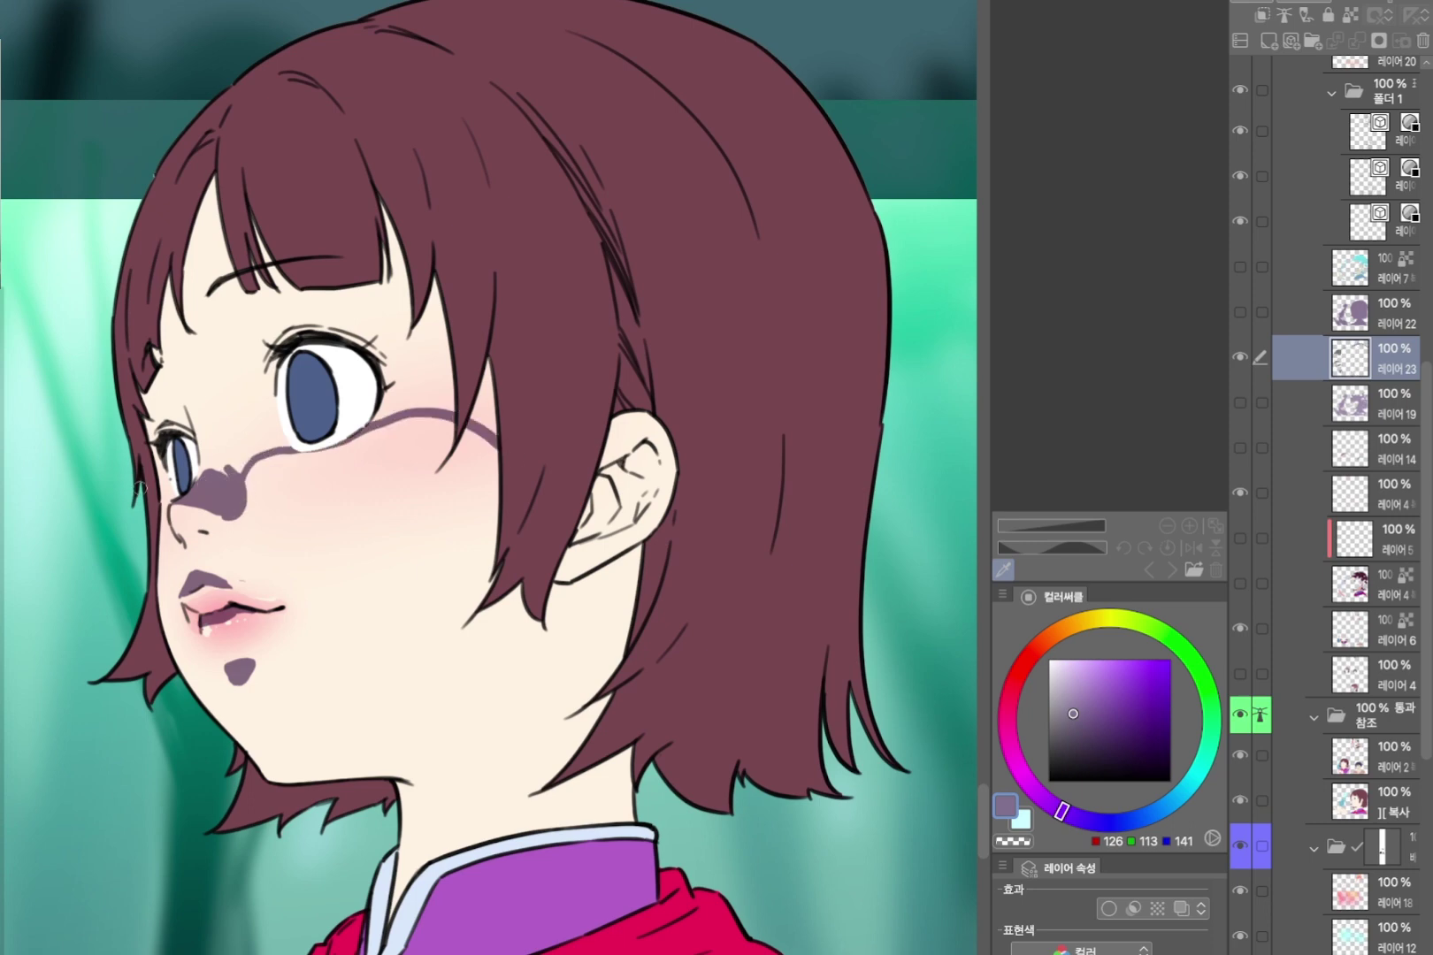
pyautogui.press('g')
pyautogui.click(233, 427)
# Paint purple cast shadows over the neck, ear, collar, scarf and the hair behind the ear.
pyautogui.scroll(-1, 318, 531)
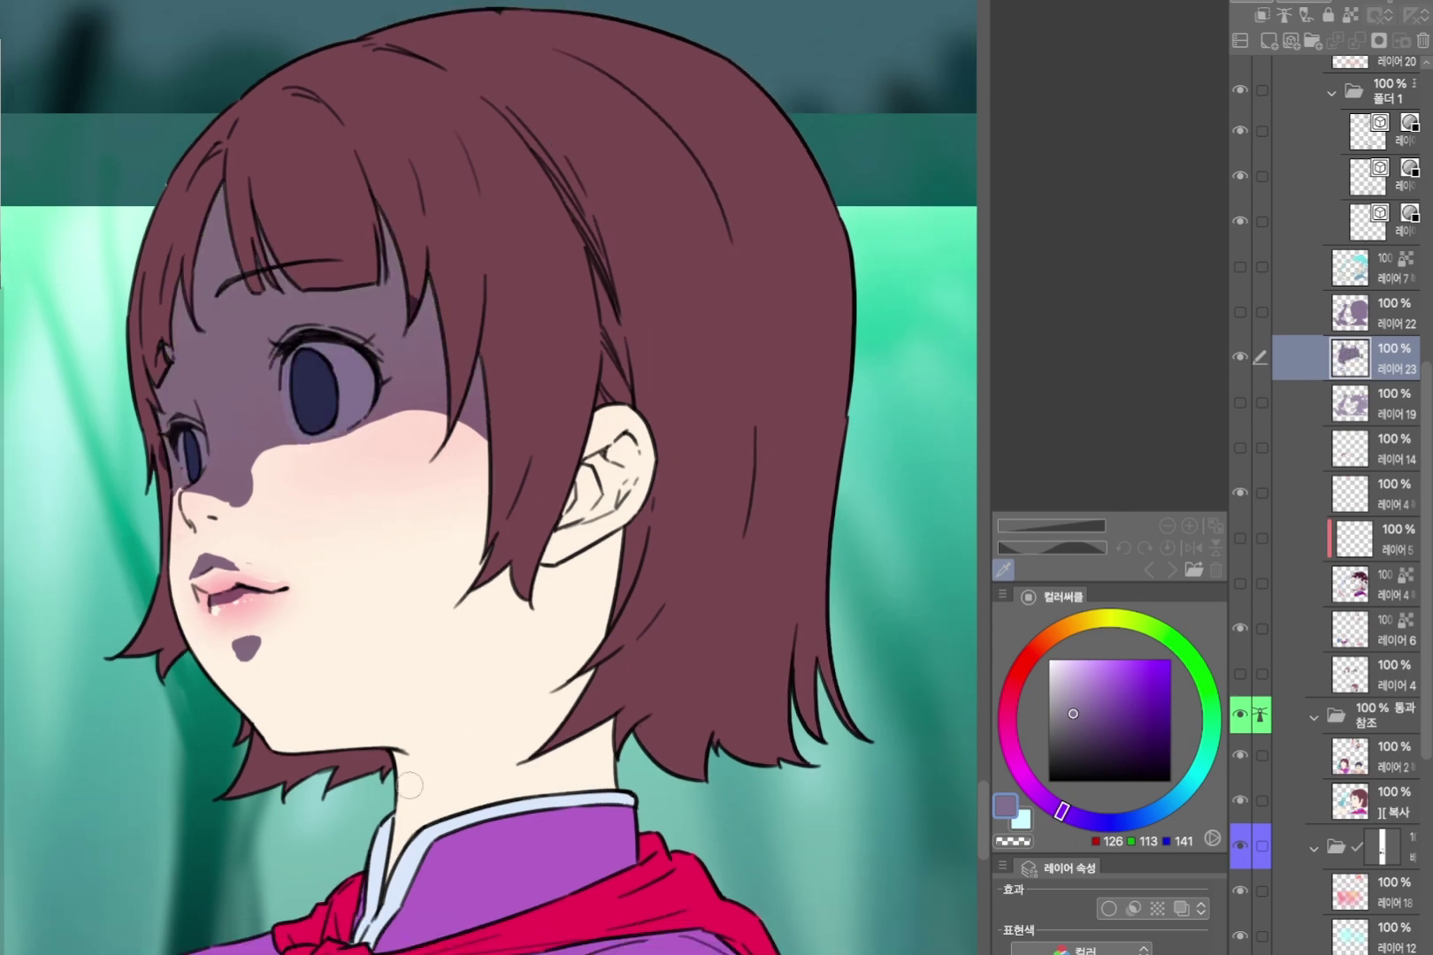
pyautogui.moveTo(354, 822)
pyautogui.mouseDown()
pyautogui.moveTo(593, 701)
pyautogui.moveTo(700, 751)
pyautogui.moveTo(365, 827)
pyautogui.moveTo(609, 747)
pyautogui.moveTo(568, 802)
pyautogui.moveTo(380, 911)
pyautogui.moveTo(528, 859)
pyautogui.mouseUp()
pyautogui.moveTo(231, 856); pyautogui.dragTo(182, 921)
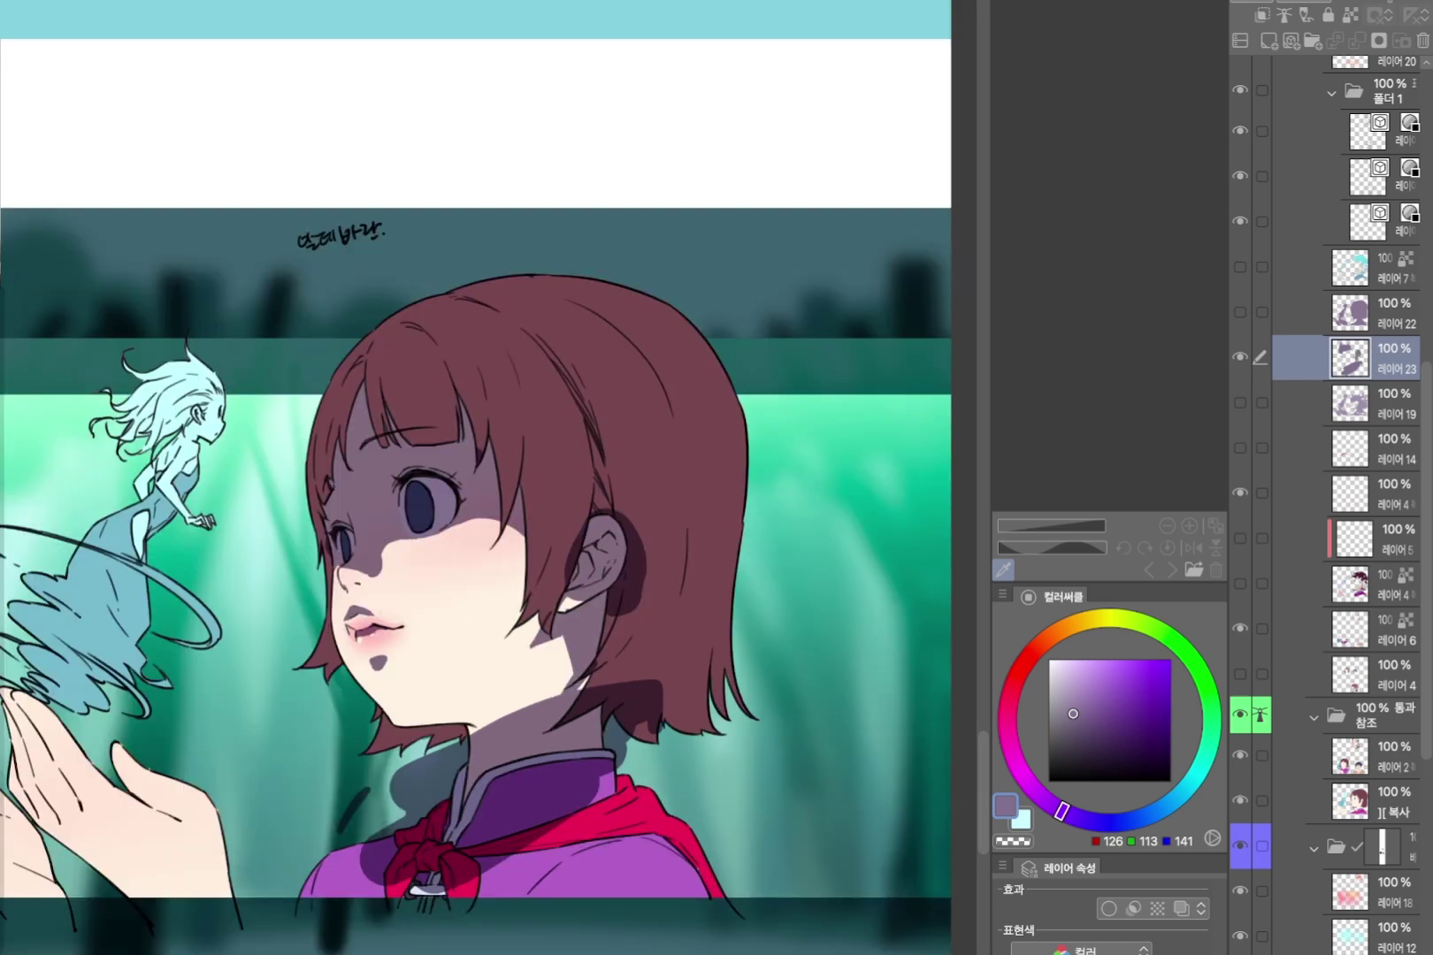
# Paint a large purple shadow over the upper part of the girl's hair, leaving the lower ends lit.
pyautogui.scroll(3, 567, 612)
pyautogui.moveTo(377, 794)
pyautogui.mouseDown()
pyautogui.moveTo(178, 344)
pyautogui.moveTo(809, 257)
pyautogui.mouseUp()
pyautogui.hotkey('ctrl', 'z')
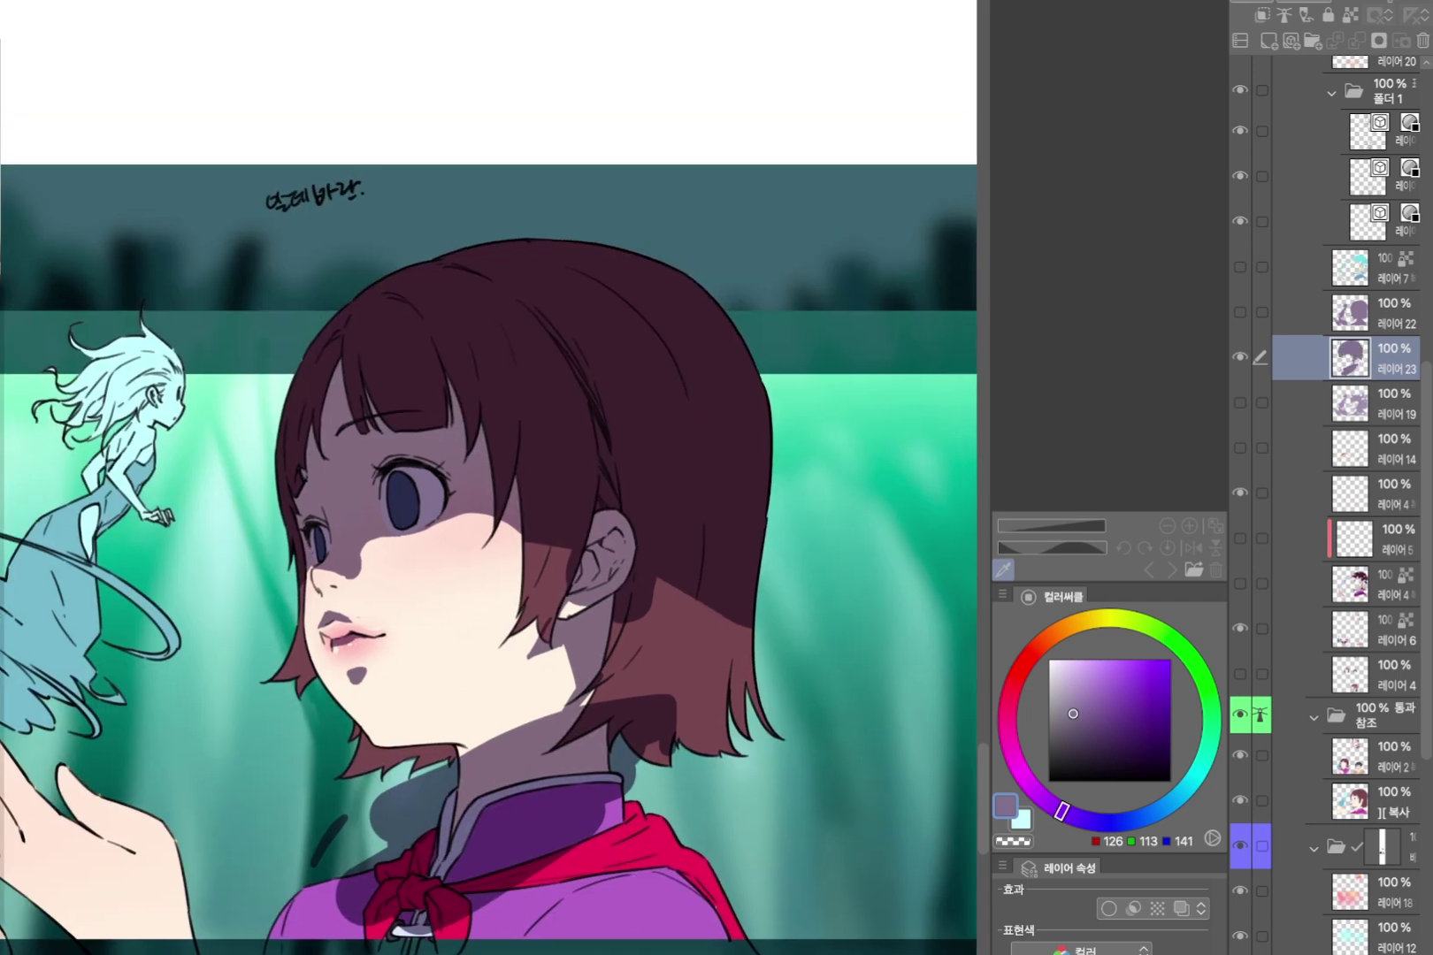
# Erase the shadow from the girl's forehead, eyes and front hair so light falls on the front of the face.
pyautogui.scroll(2, 461, 560)
pyautogui.press('e')
pyautogui.moveTo(534, 509); pyautogui.dragTo(538, 502)
pyautogui.hotkey('ctrl', 'z')
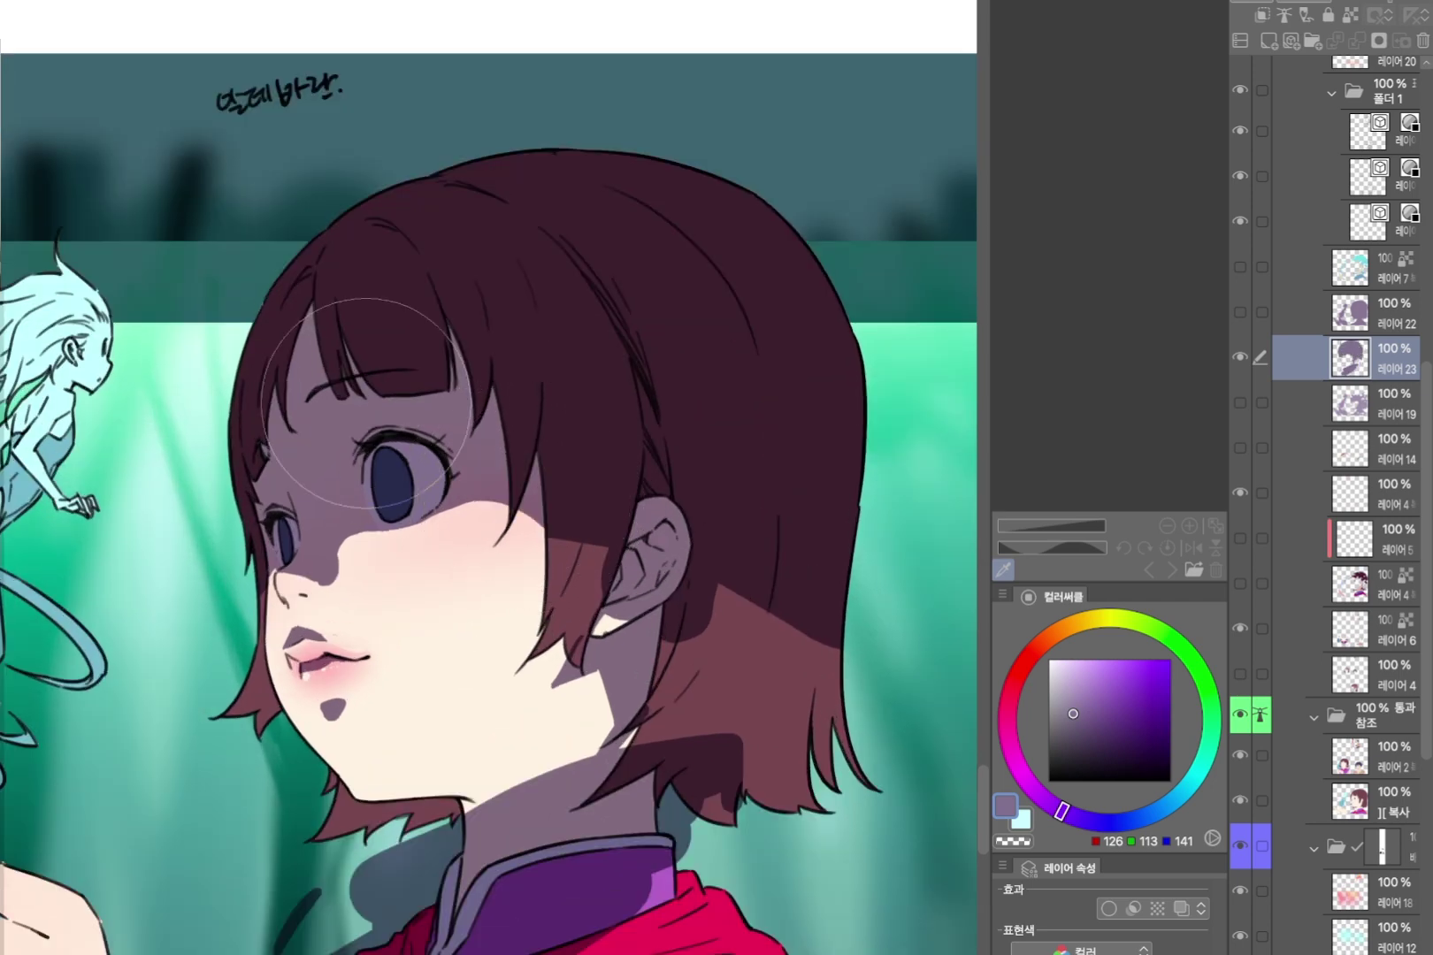
pyautogui.moveTo(270, 444); pyautogui.dragTo(349, 398)
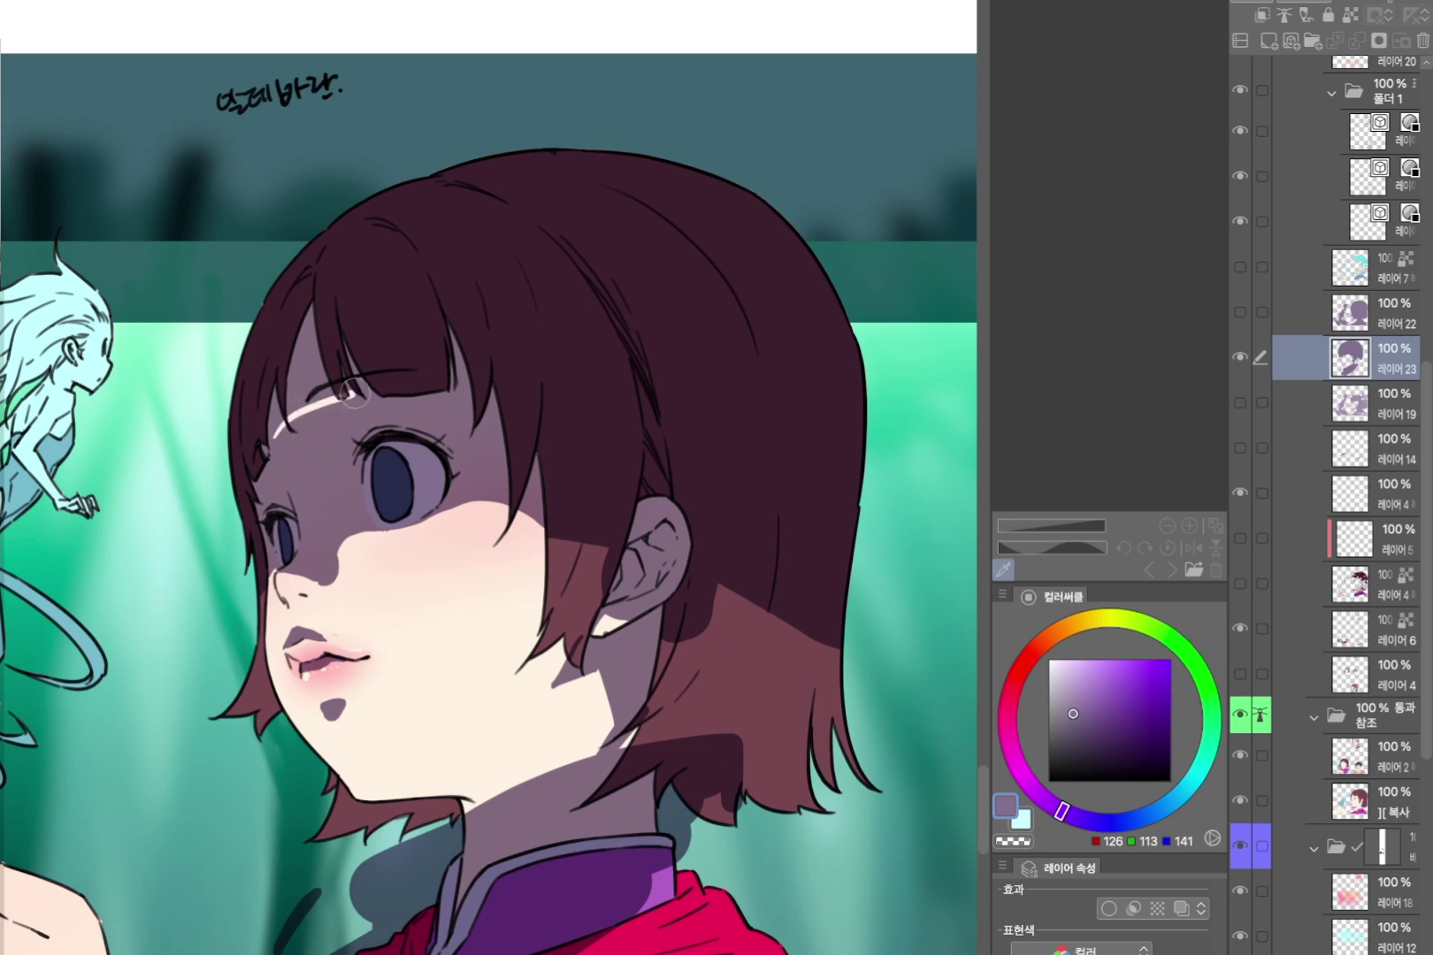
pyautogui.moveTo(264, 446); pyautogui.dragTo(386, 387)
# Outline shadow shapes at the side of the nose, along the fringe and below the near eye.
pyautogui.moveTo(281, 572)
pyautogui.mouseDown()
pyautogui.moveTo(317, 581)
pyautogui.moveTo(308, 537)
pyautogui.moveTo(309, 558)
pyautogui.mouseUp()
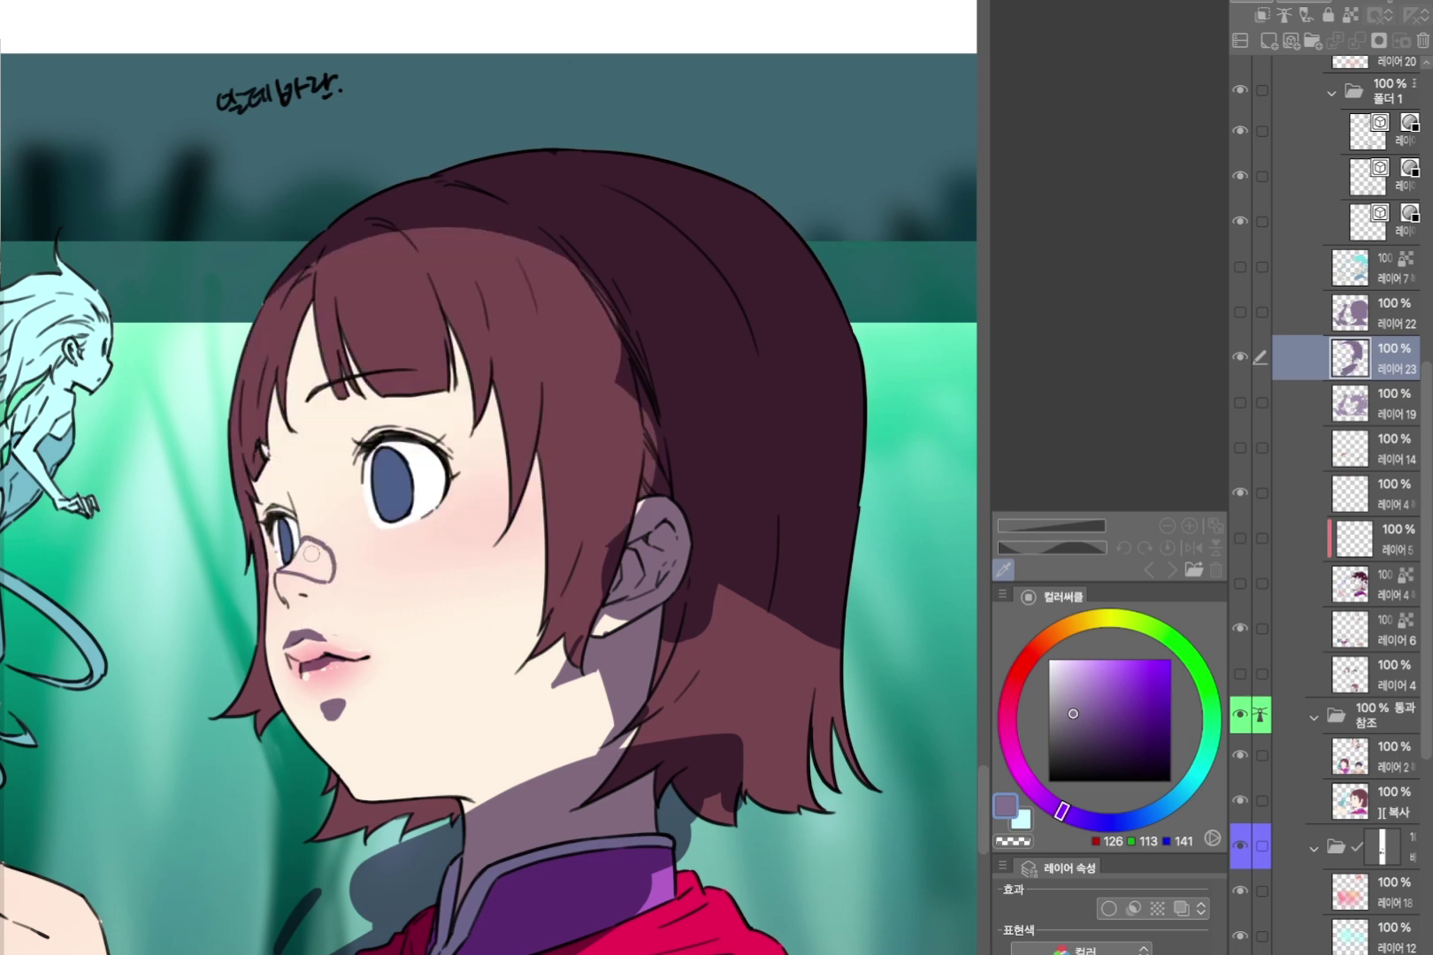
pyautogui.moveTo(264, 425)
pyautogui.mouseDown()
pyautogui.moveTo(403, 336)
pyautogui.moveTo(309, 316)
pyautogui.moveTo(446, 343)
pyautogui.mouseUp()
pyautogui.moveTo(375, 537); pyautogui.dragTo(459, 518)
pyautogui.hotkey('ctrl', 'z')
pyautogui.hotkey('ctrl', '-')
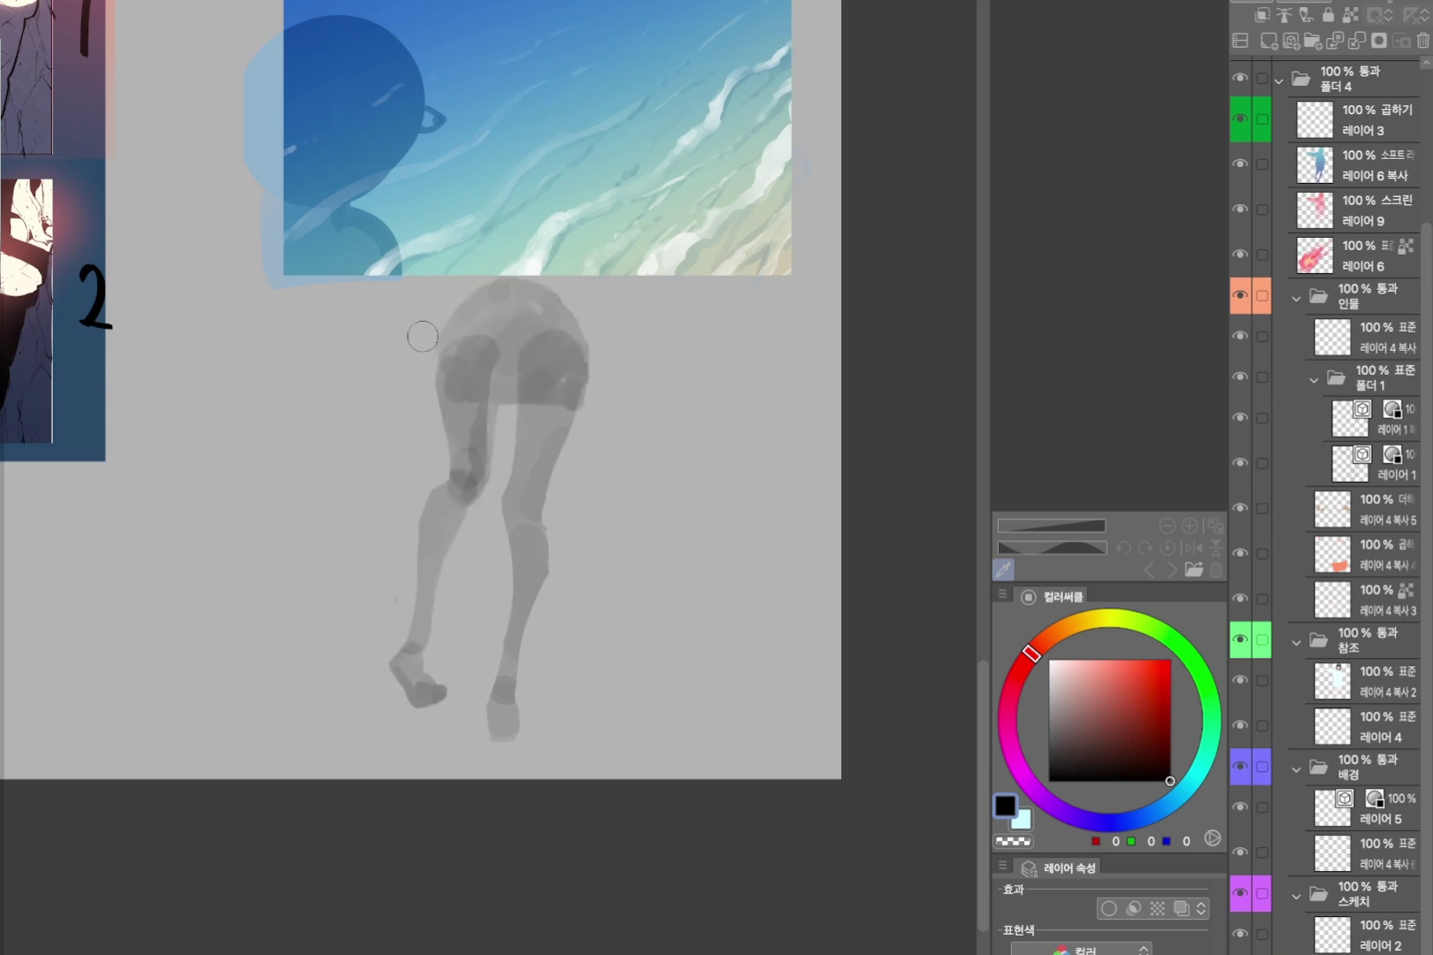
# Block in the translucent grey figure below the sea panel with a torso, a bent front limb, a long trailing limb and a lowered head.
pyautogui.moveTo(442, 327)
pyautogui.mouseDown()
pyautogui.moveTo(405, 408)
pyautogui.moveTo(415, 477)
pyautogui.moveTo(426, 388)
pyautogui.moveTo(439, 484)
pyautogui.moveTo(504, 463)
pyautogui.moveTo(507, 412)
pyautogui.moveTo(500, 454)
pyautogui.mouseUp()
pyautogui.moveTo(526, 323)
pyautogui.mouseDown()
pyautogui.moveTo(599, 433)
pyautogui.moveTo(579, 496)
pyautogui.moveTo(594, 553)
pyautogui.mouseUp()
pyautogui.moveTo(397, 425)
pyautogui.mouseDown()
pyautogui.moveTo(383, 492)
pyautogui.moveTo(373, 473)
pyautogui.moveTo(371, 572)
pyautogui.mouseUp()
pyautogui.hotkey('ctrl', 'z')
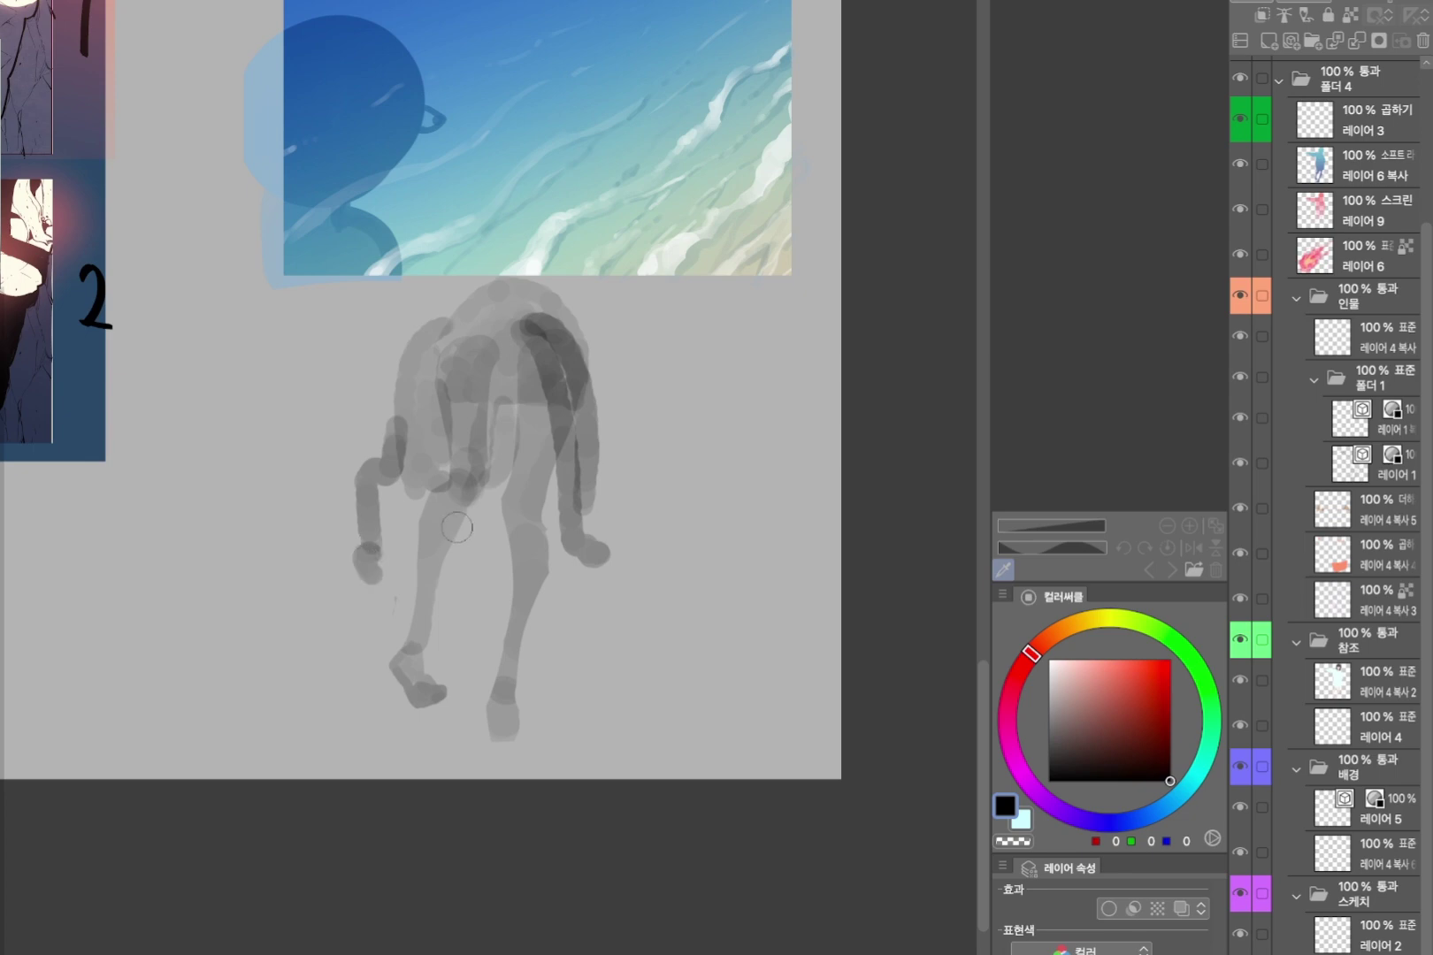
pyautogui.moveTo(438, 315)
pyautogui.mouseDown()
pyautogui.moveTo(390, 283)
pyautogui.moveTo(345, 308)
pyautogui.moveTo(322, 372)
pyautogui.moveTo(382, 300)
pyautogui.moveTo(361, 347)
pyautogui.moveTo(402, 336)
pyautogui.moveTo(414, 350)
pyautogui.mouseUp()
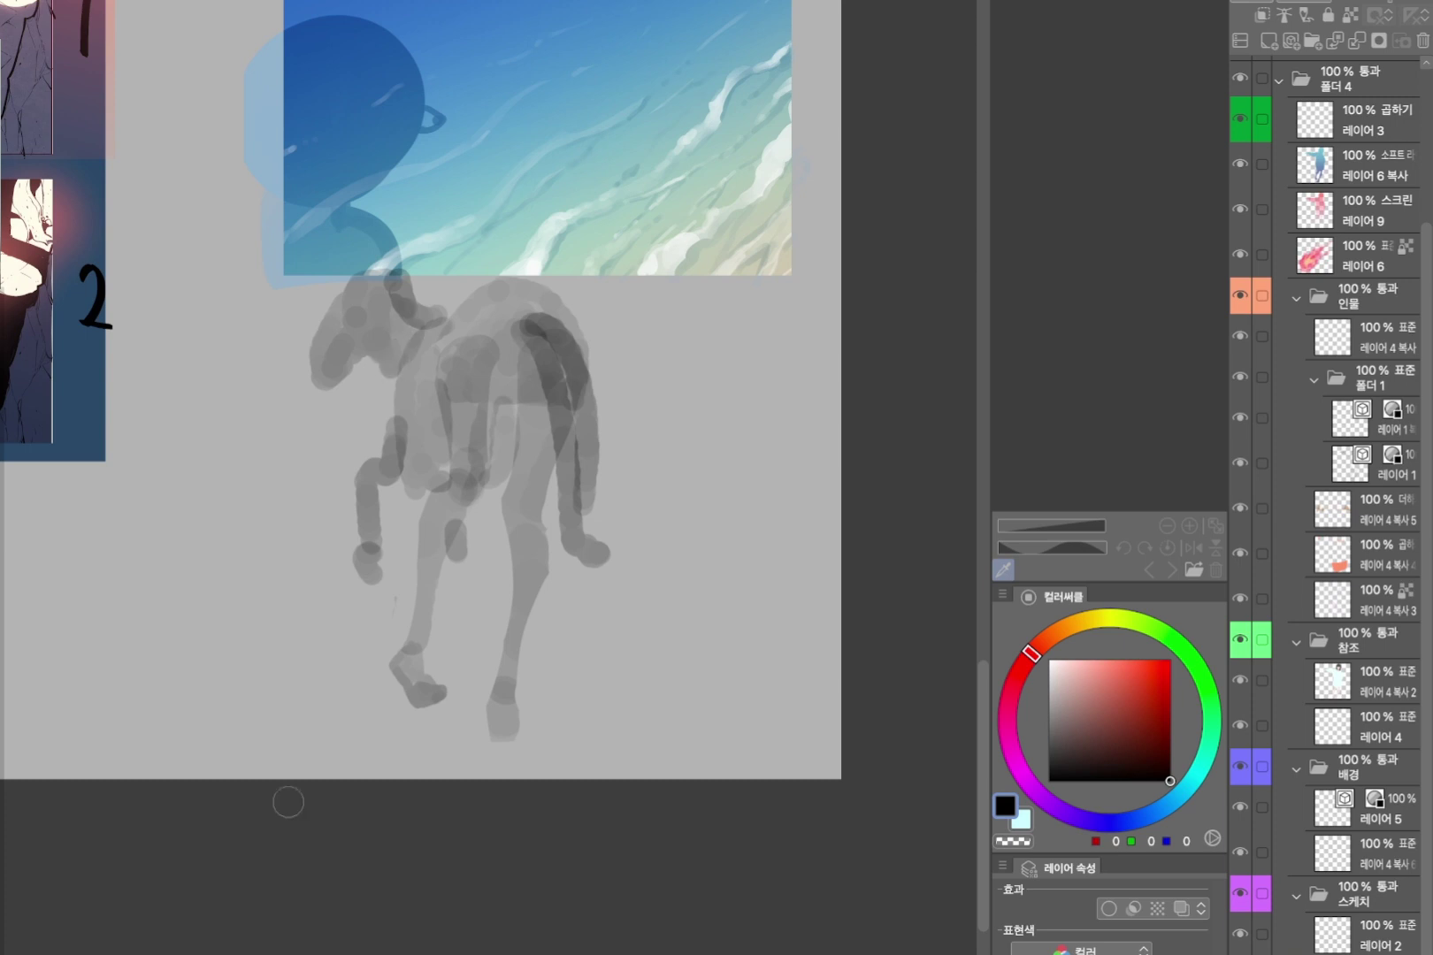